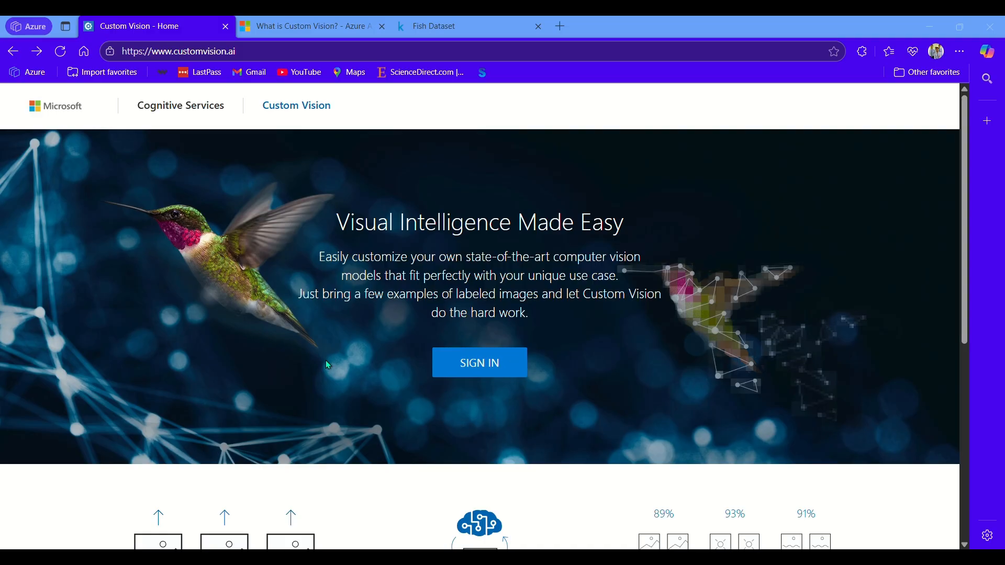
Review the Custom Vision home page and the introduction of the "What is Custom Vision?" documentation article.
{"action": "scroll", "coordinate": [326, 365], "scroll_direction": "down", "scroll_amount": 2}
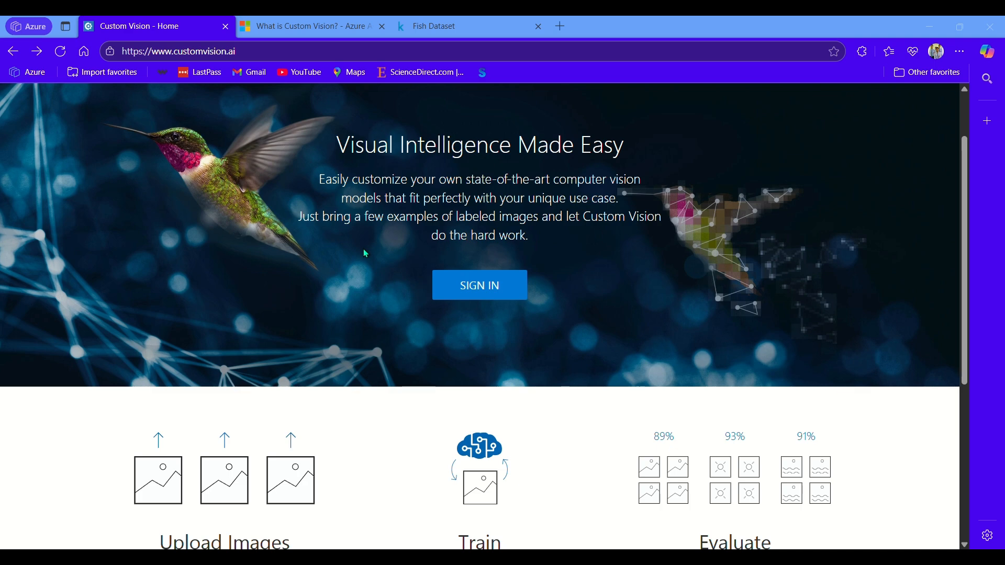
{"action": "scroll", "coordinate": [366, 253], "scroll_direction": "down", "scroll_amount": 5}
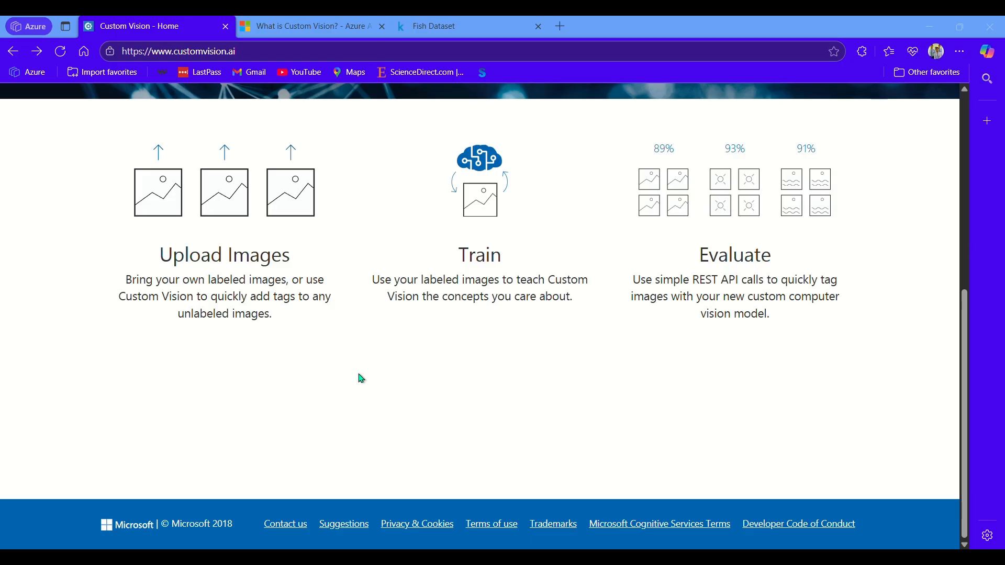
{"action": "scroll", "coordinate": [730, 386], "scroll_direction": "up", "scroll_amount": 1}
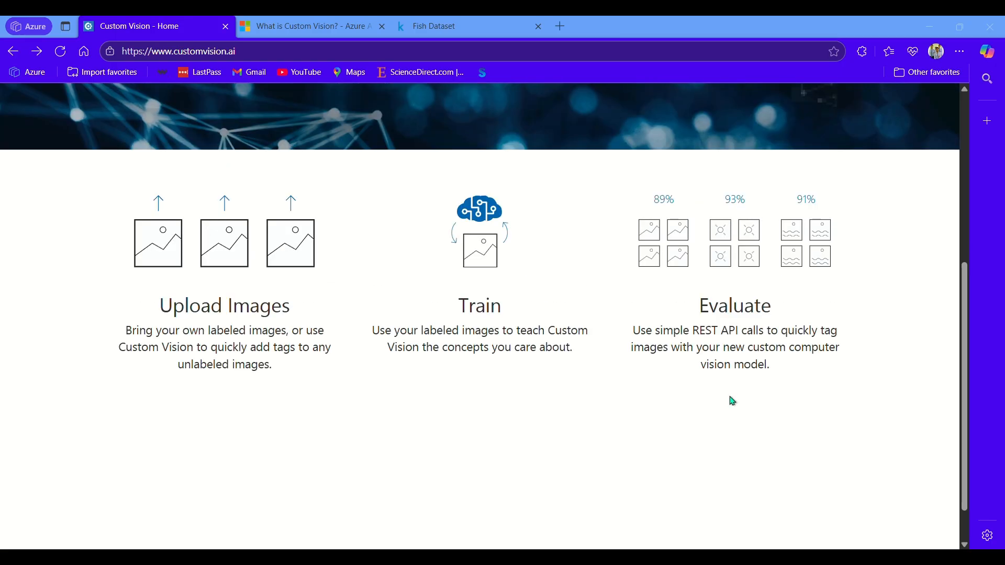
{"action": "scroll", "coordinate": [733, 401], "scroll_direction": "up", "scroll_amount": 6}
{"action": "left_click", "coordinate": [315, 26]}
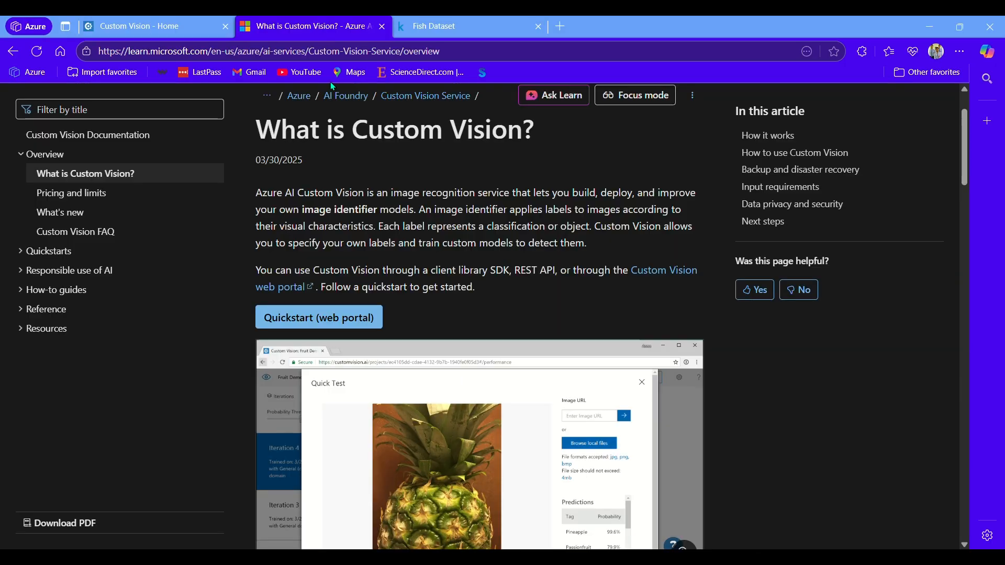
{"action": "scroll", "coordinate": [361, 187], "scroll_direction": "up", "scroll_amount": 1}
{"action": "scroll", "coordinate": [406, 235], "scroll_direction": "down", "scroll_amount": 1}
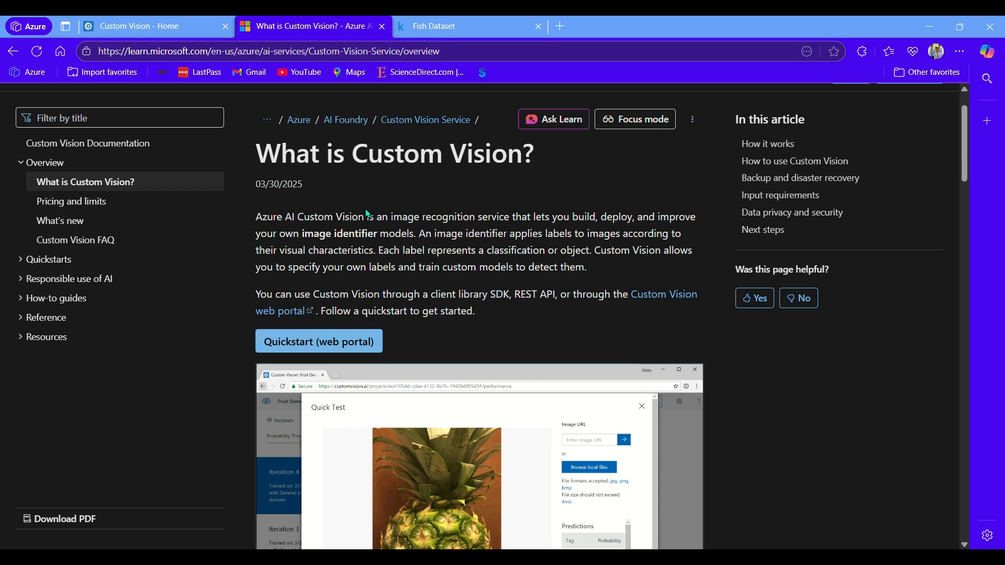
{"action": "scroll", "coordinate": [365, 209], "scroll_direction": "down", "scroll_amount": 1}
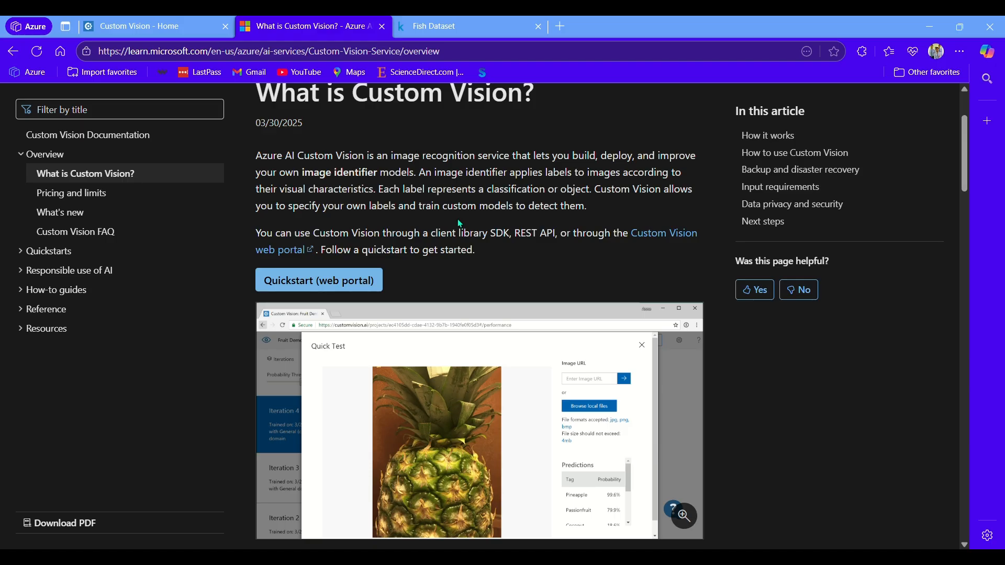
Switch to File Explorer and open the Gold Fish folder inside the Train folder of Fish Dataset.
{"action": "key", "text": "alt+Tab"}
{"action": "key", "text": "alt+Tab"}
{"action": "key", "text": "alt+Tab"}
{"action": "key", "text": "alt+Tab"}
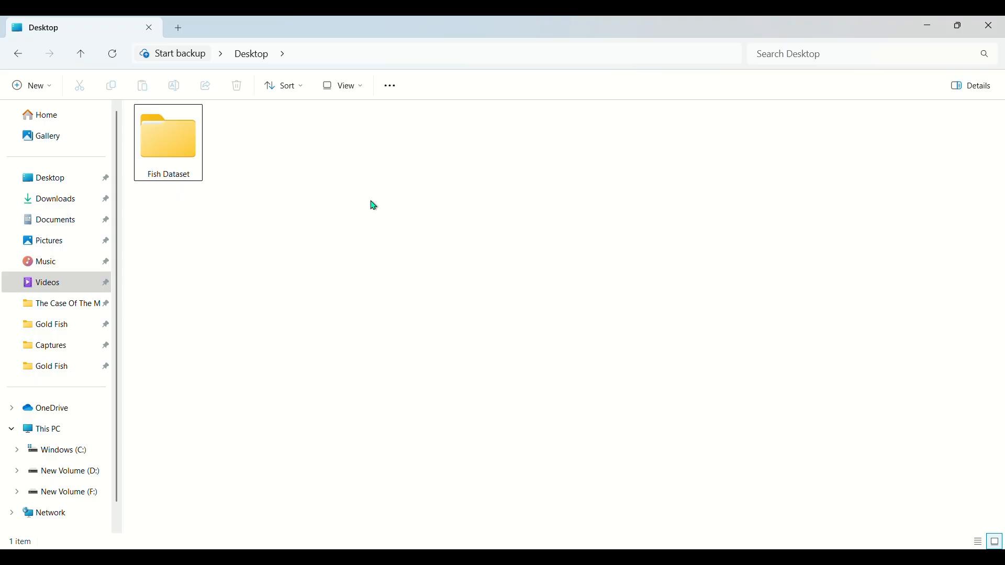
{"action": "double_click", "coordinate": [161, 137]}
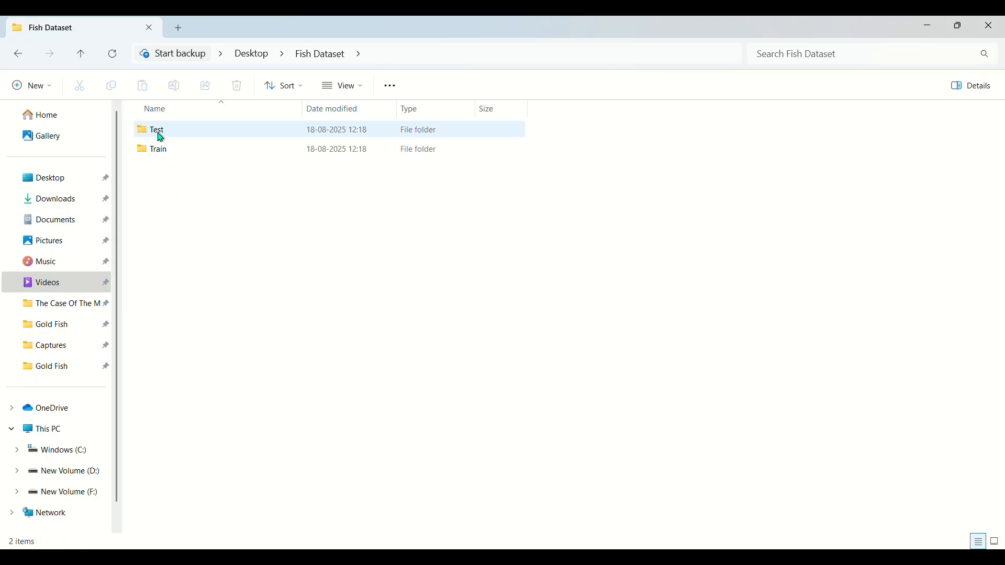
{"action": "double_click", "coordinate": [187, 151]}
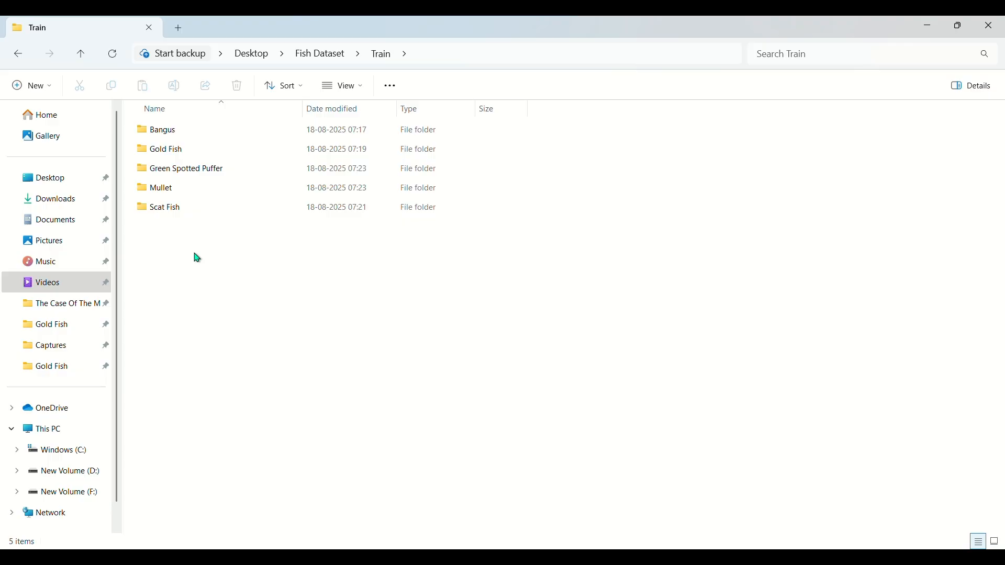
{"action": "double_click", "coordinate": [203, 151]}
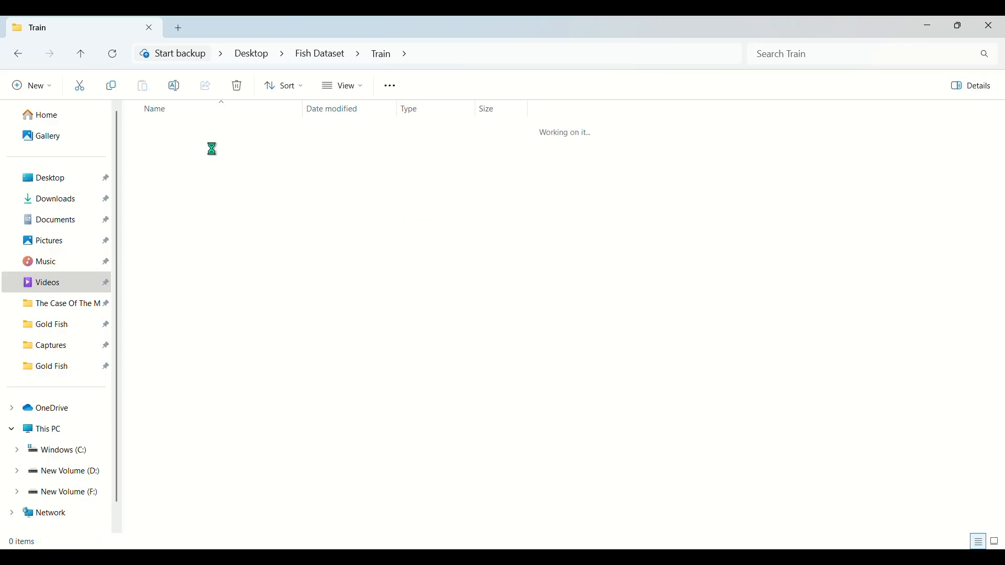
View the sample images from Gold Fish 46 through Gold Fish 49 at full window size, and close the viewer.
{"action": "left_click", "coordinate": [478, 251]}
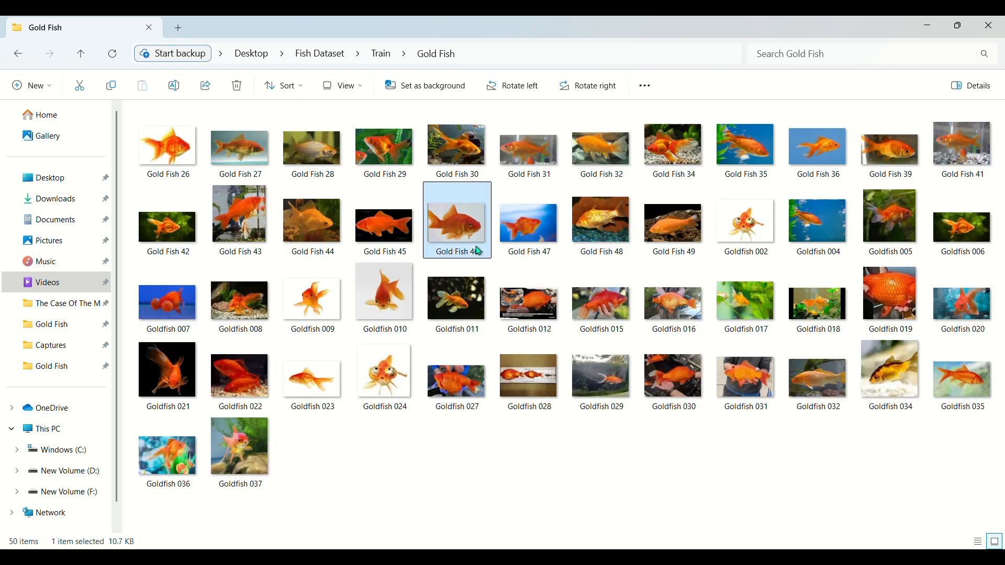
{"action": "double_click", "coordinate": [479, 251]}
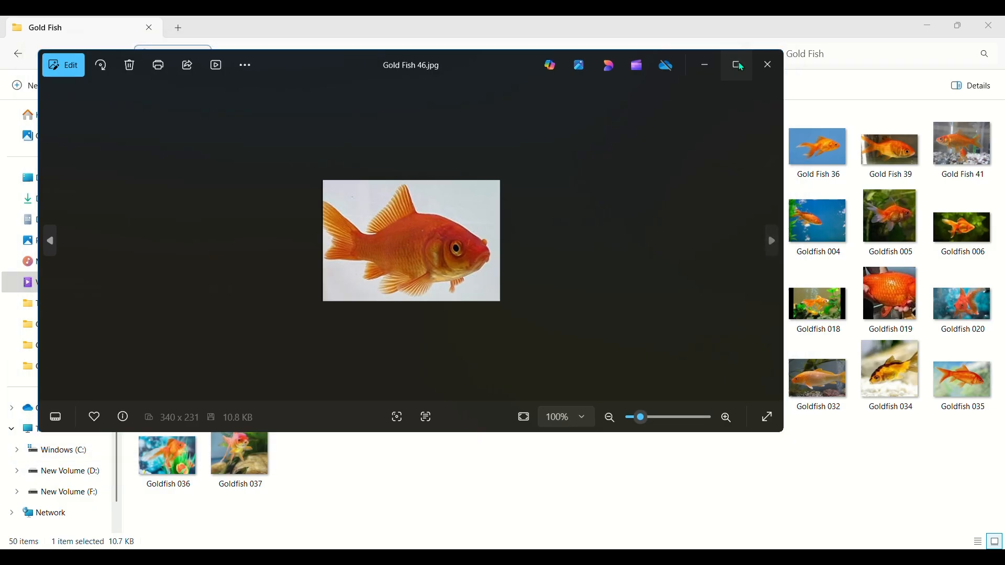
{"action": "left_click", "coordinate": [736, 65]}
{"action": "key", "text": "Right"}
{"action": "key", "text": "Right"}
{"action": "key", "text": "Right"}
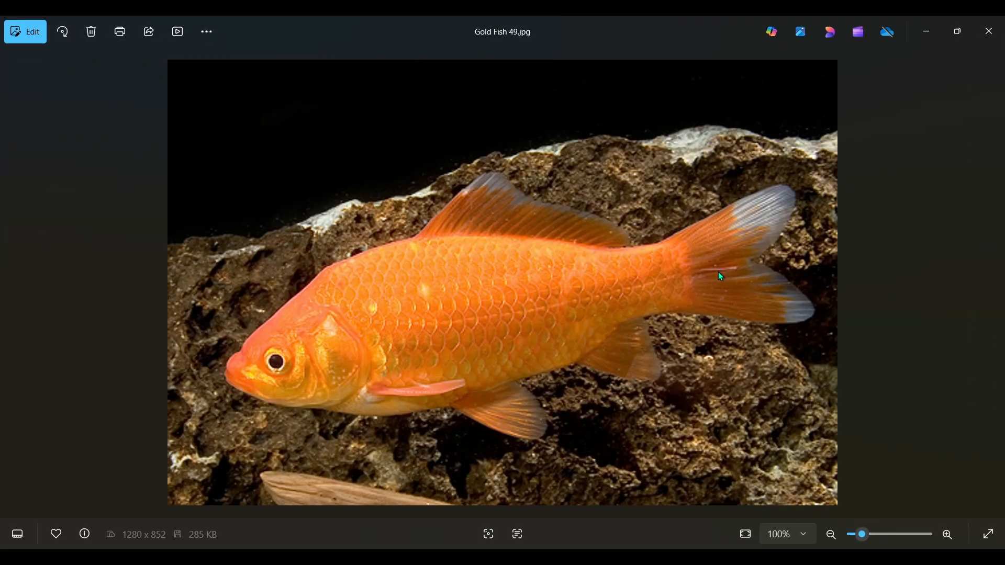
{"action": "key", "text": "alt+F4"}
Switch to the Microsoft Azure portal, search for "custom vision" and open the Custom vision service.
{"action": "mouse_move", "coordinate": [455, 545]}
{"action": "key", "text": "alt+Tab"}
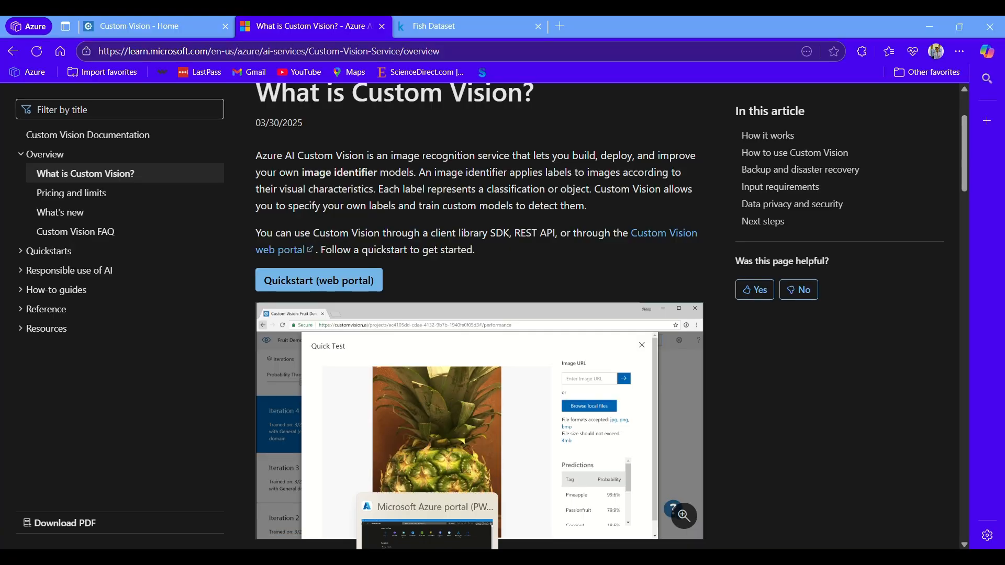
{"action": "left_click", "coordinate": [427, 557]}
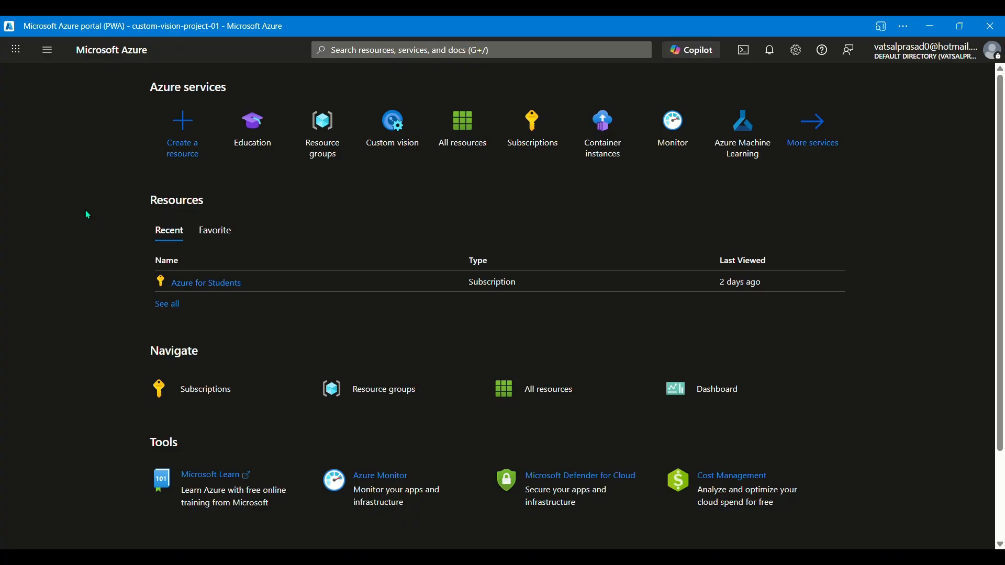
{"action": "left_click", "coordinate": [402, 51]}
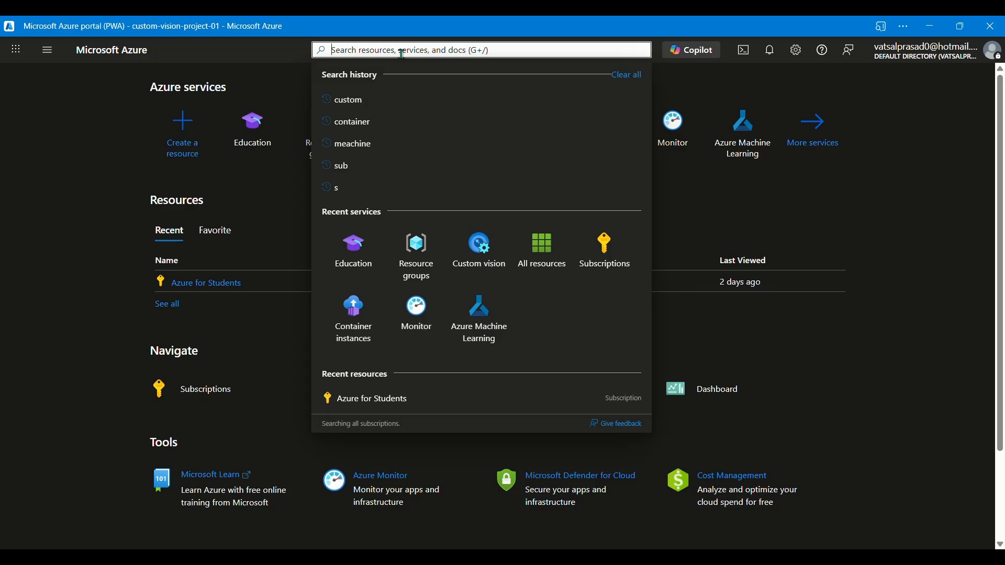
{"action": "type", "text": "custom"}
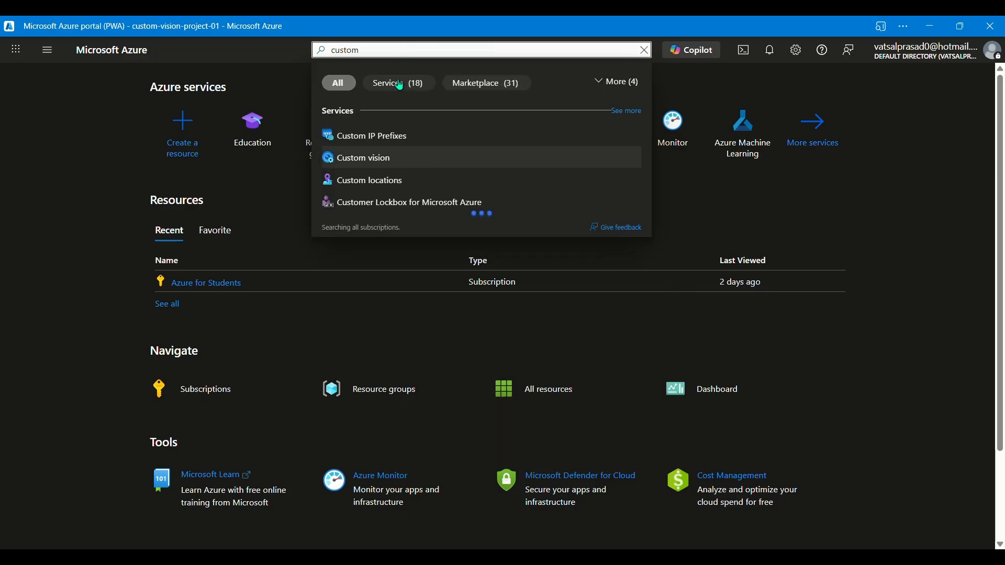
{"action": "type", "text": " vision"}
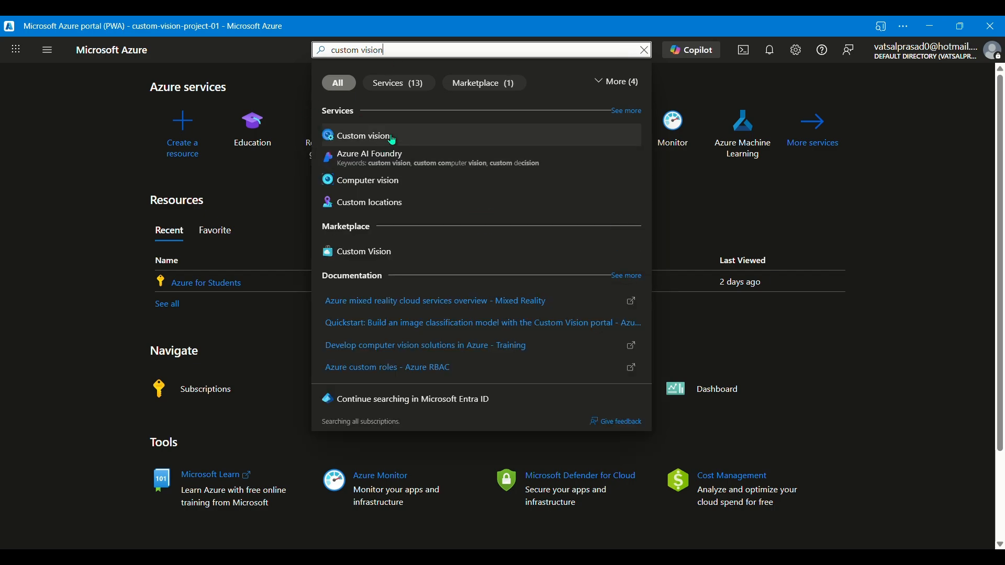
{"action": "left_click", "coordinate": [389, 138]}
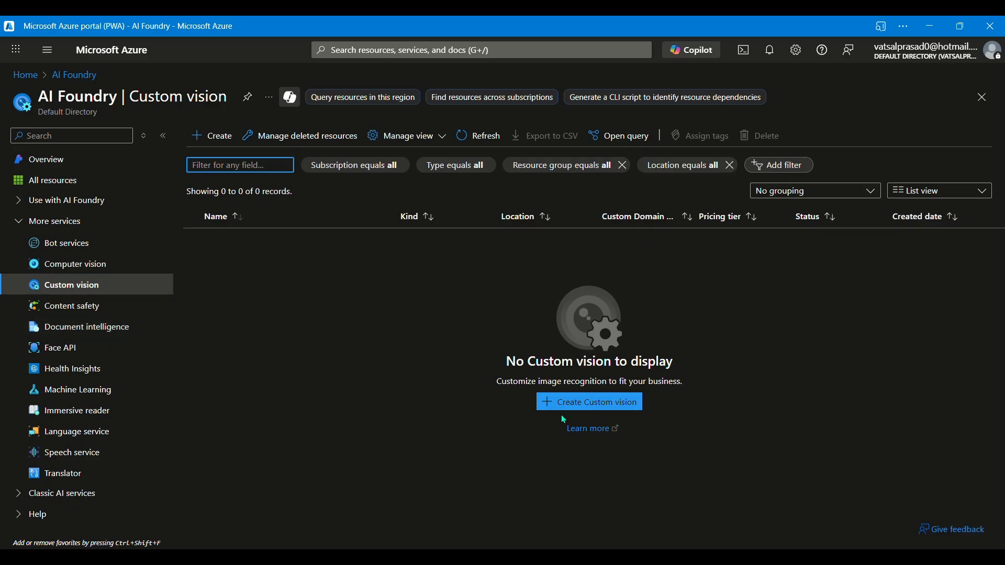
Start creating a Custom Vision resource for both training and prediction under the Azure for Students subscription.
{"action": "left_click", "coordinate": [618, 411]}
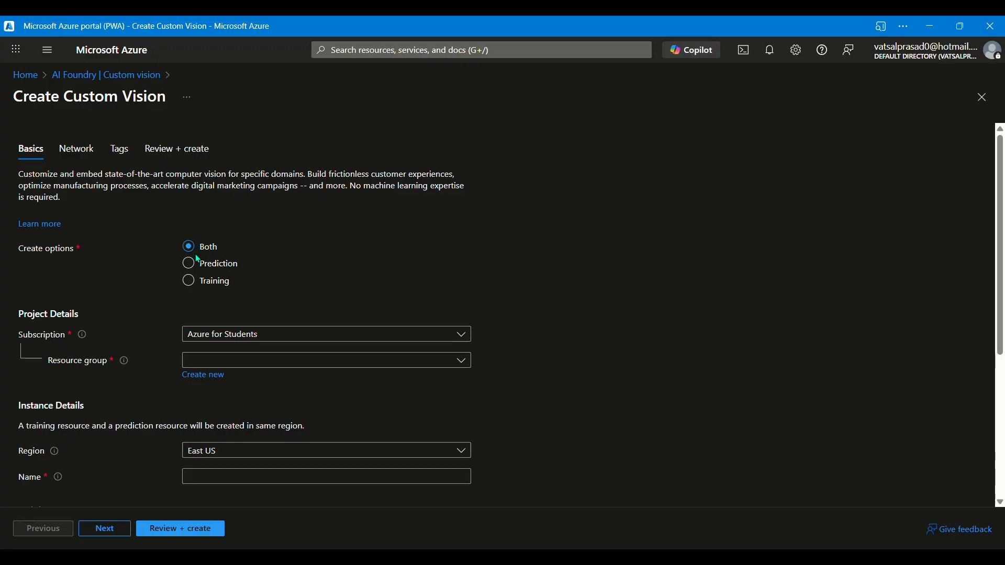
{"action": "scroll", "coordinate": [198, 259], "scroll_direction": "down", "scroll_amount": 2}
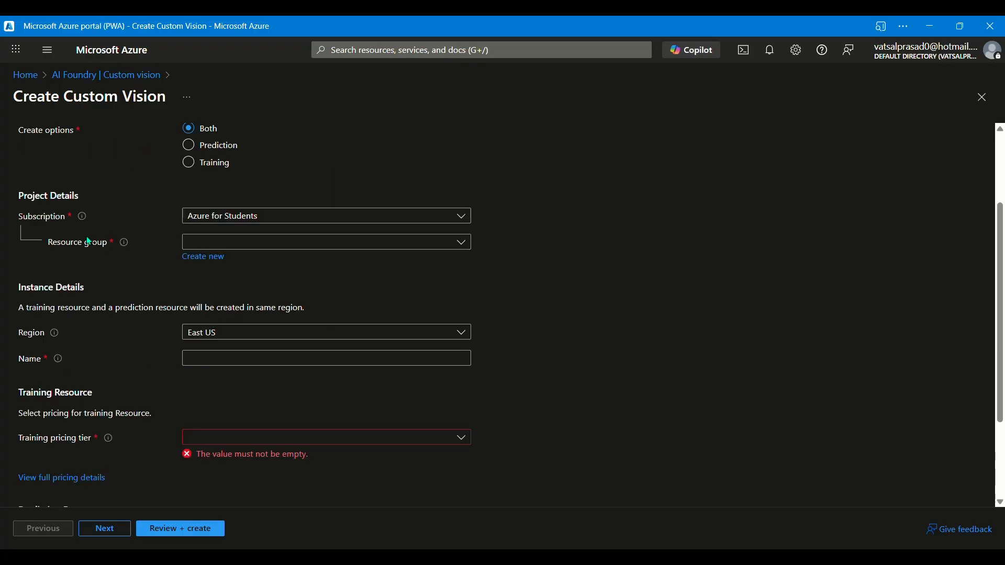
{"action": "left_click", "coordinate": [362, 226]}
{"action": "left_click", "coordinate": [339, 262]}
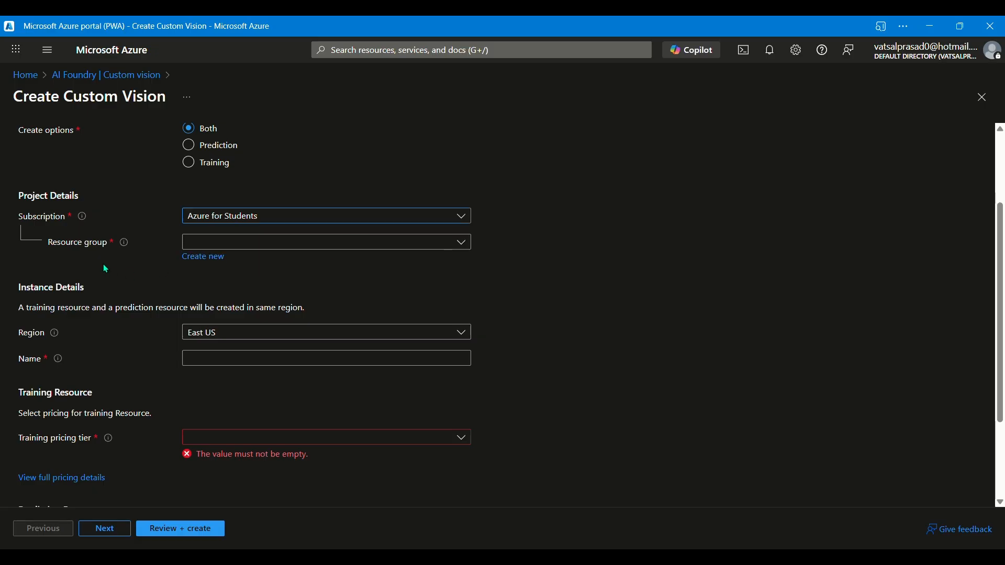
Create a new resource group named Cust-vision-project-01 for the Custom Vision resource.
{"action": "left_click", "coordinate": [262, 246]}
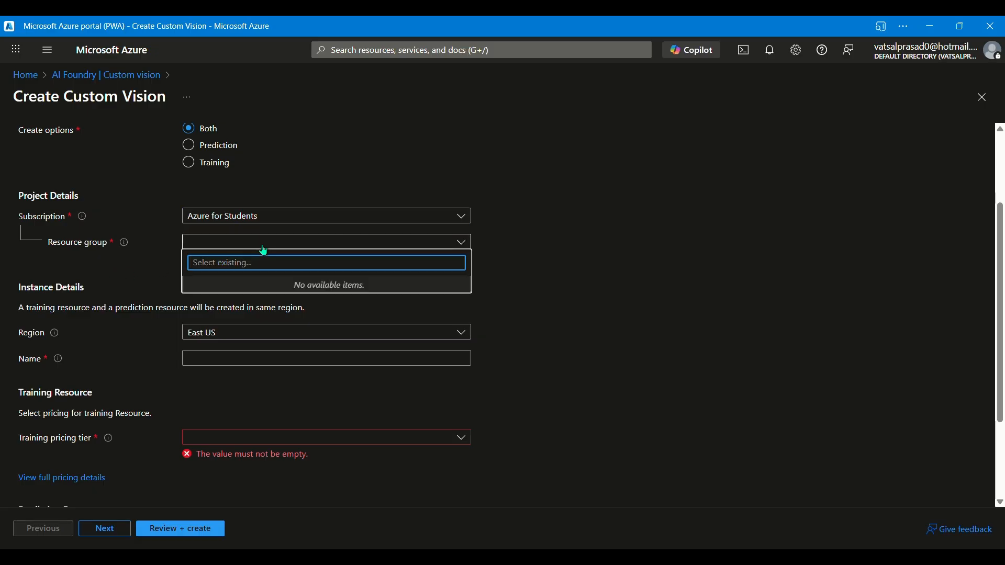
{"action": "left_click", "coordinate": [264, 249]}
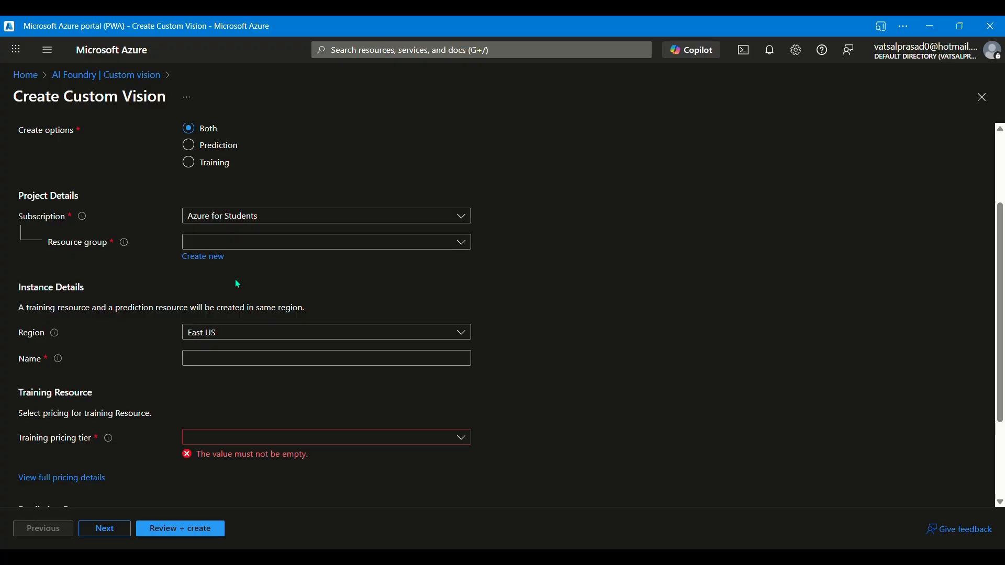
{"action": "left_click", "coordinate": [204, 257]}
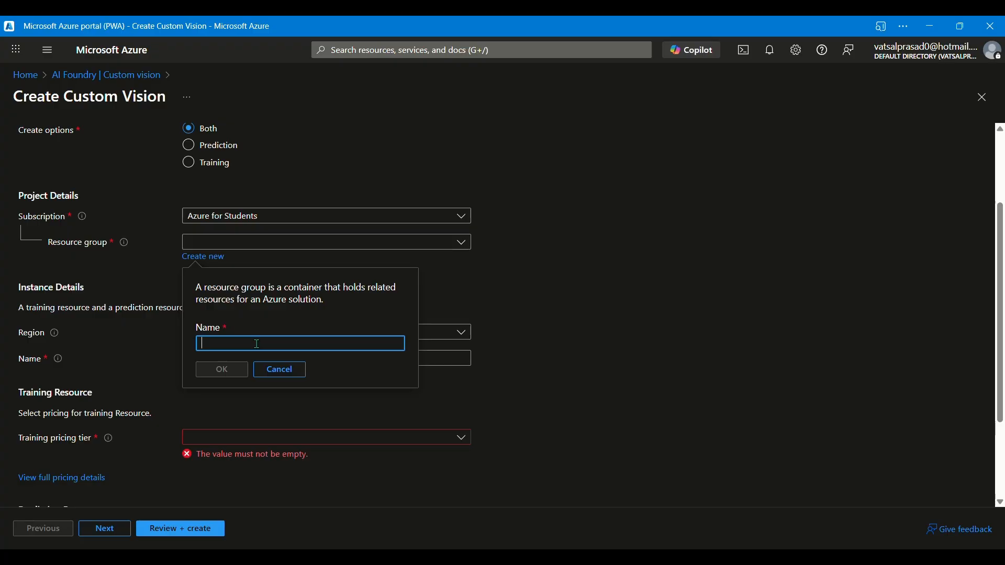
{"action": "type", "text": "Cust"}
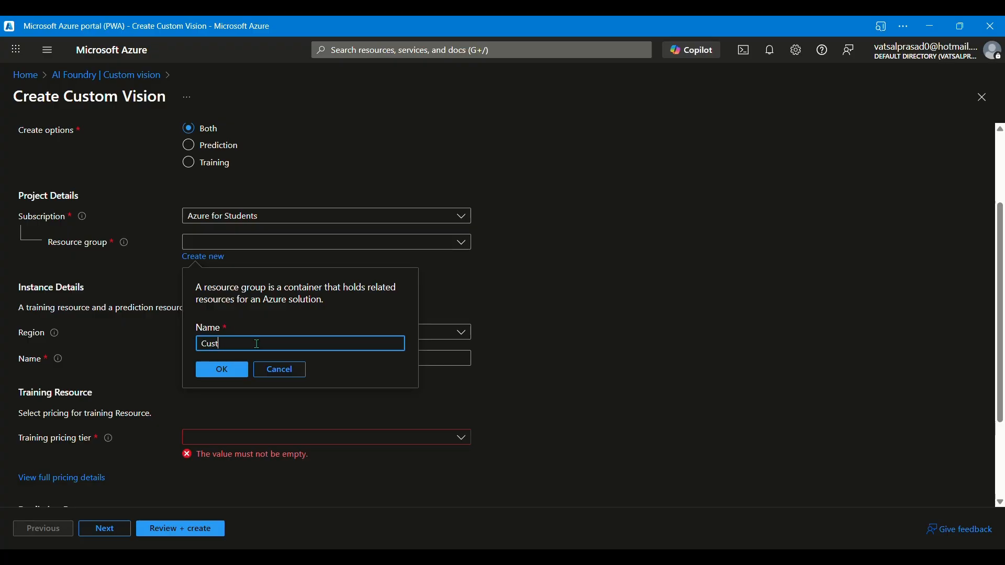
{"action": "type", "text": "-vision-01"}
{"action": "key", "text": "Left"}
{"action": "key", "text": "Left"}
{"action": "type", "text": "project-"}
{"action": "left_click", "coordinate": [222, 369]}
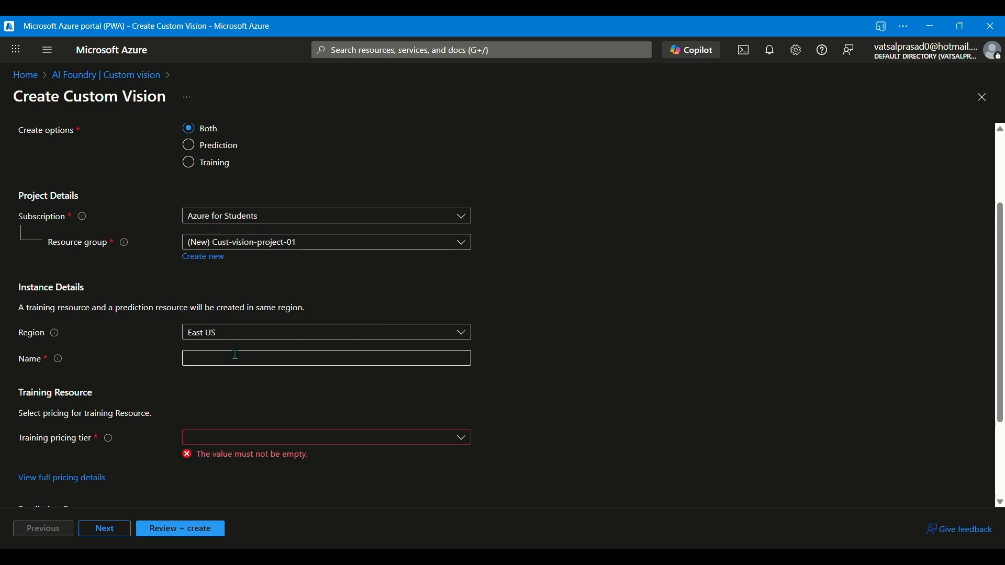
Set the instance's region to Central India and its name to instance-project-1.
{"action": "left_click", "coordinate": [313, 338]}
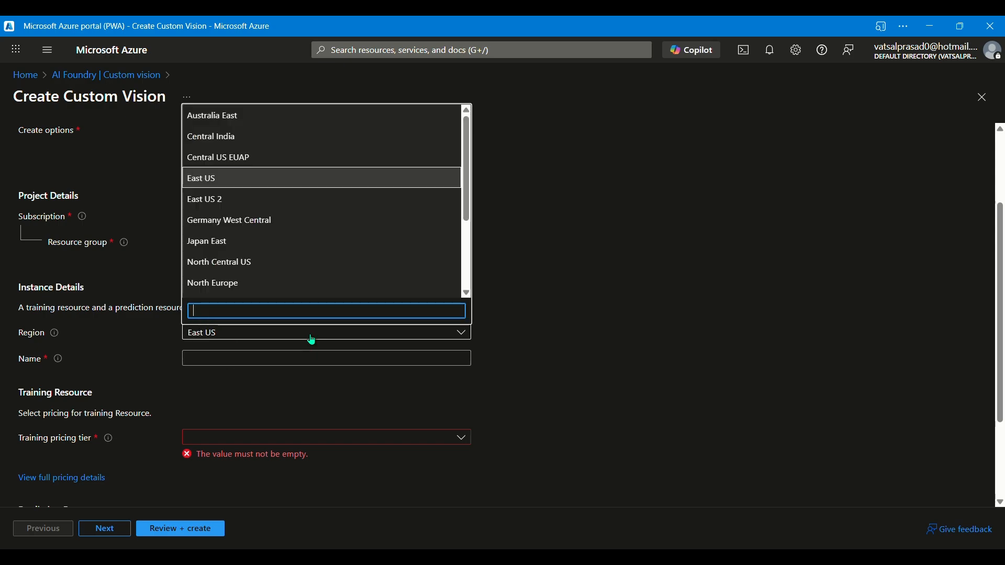
{"action": "left_click", "coordinate": [310, 134]}
{"action": "scroll", "coordinate": [302, 284], "scroll_direction": "down", "scroll_amount": 2}
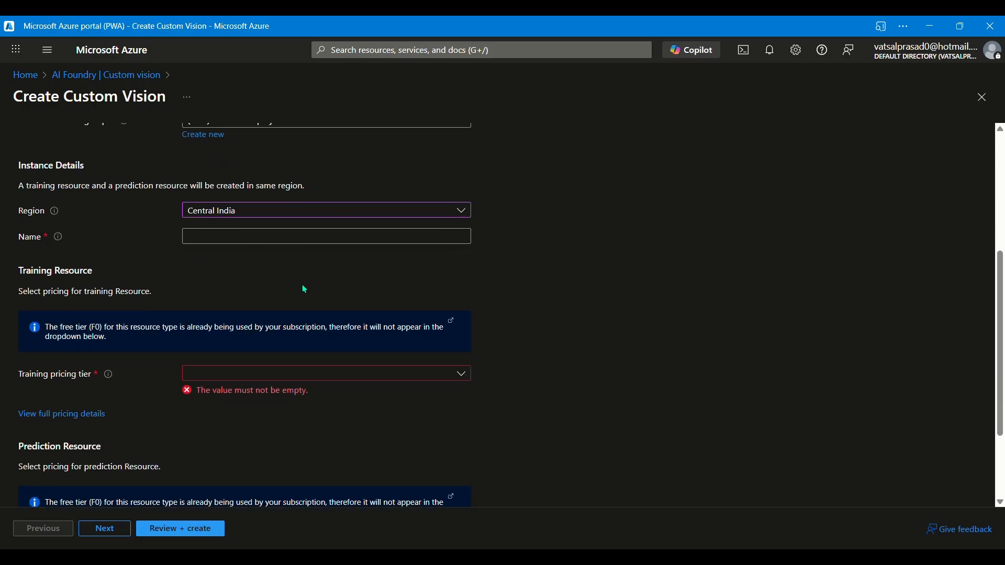
{"action": "left_click", "coordinate": [297, 242]}
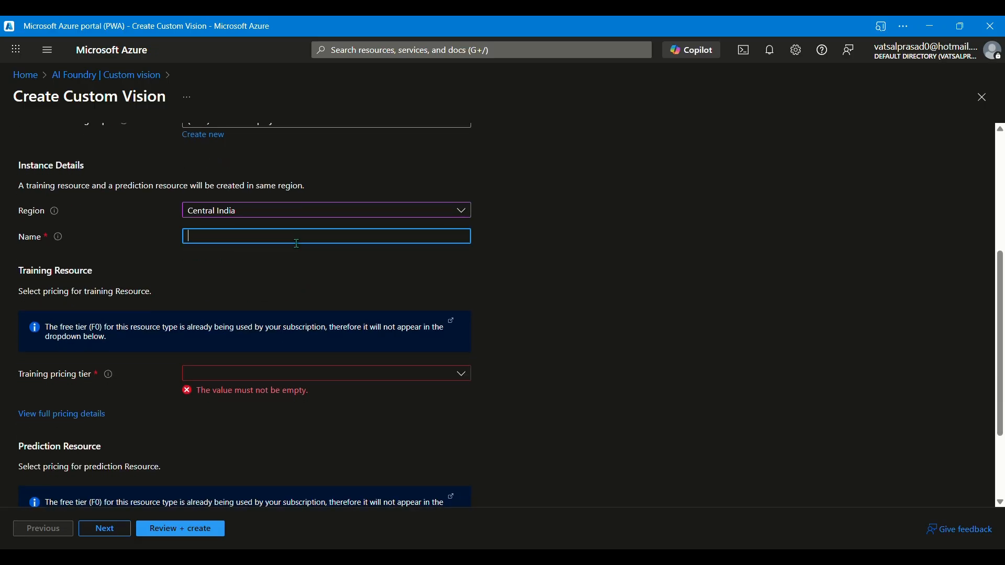
{"action": "type", "text": "c"}
{"action": "key", "text": "BackSpace"}
{"action": "type", "text": "instance-1"}
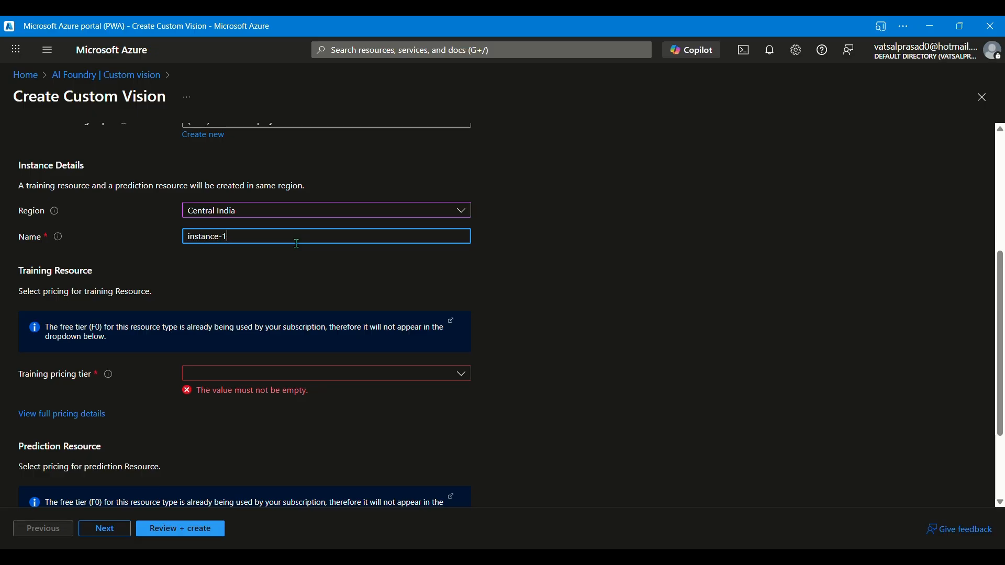
{"action": "key", "text": "BackSpace"}
{"action": "type", "text": "project-1"}
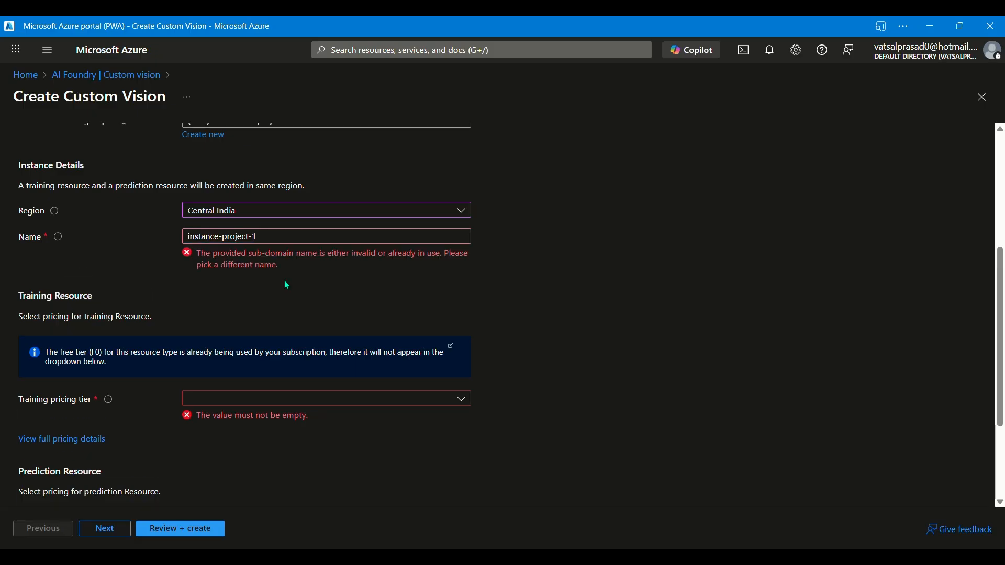
{"action": "left_click", "coordinate": [294, 238]}
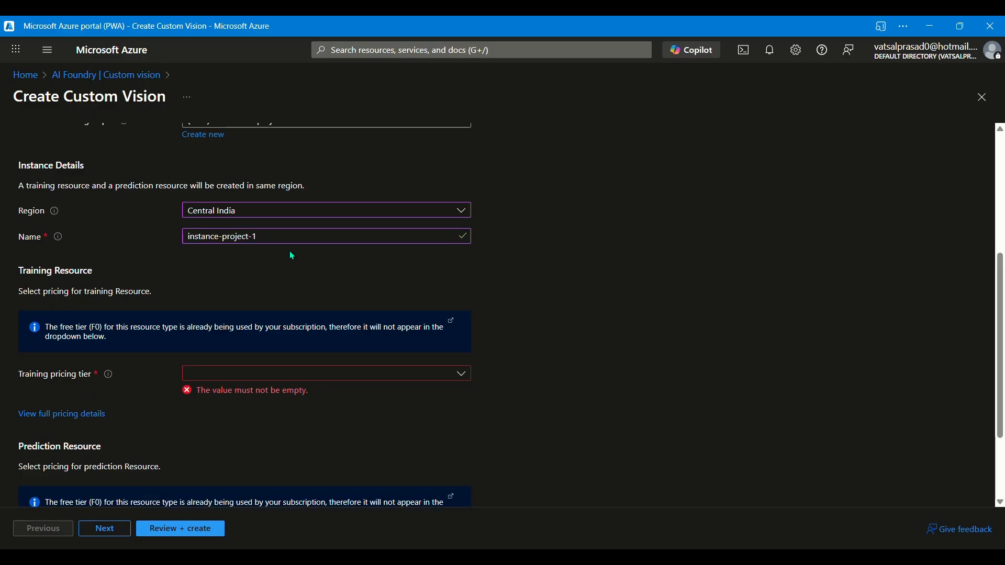
Set the training resource's pricing tier to Standard S0 (10 Transactions per second).
{"action": "scroll", "coordinate": [290, 251], "scroll_direction": "down", "scroll_amount": 2}
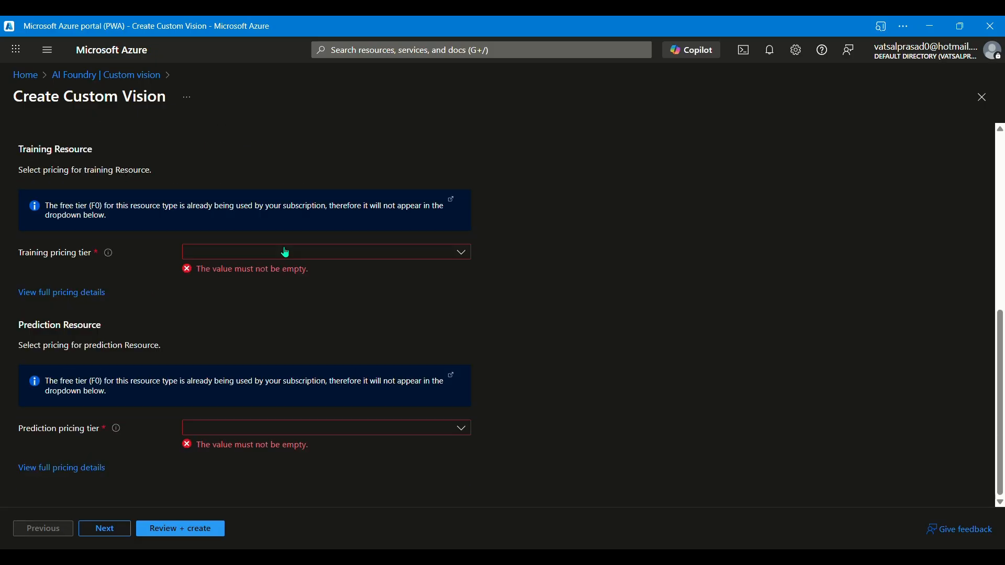
{"action": "left_click", "coordinate": [219, 260]}
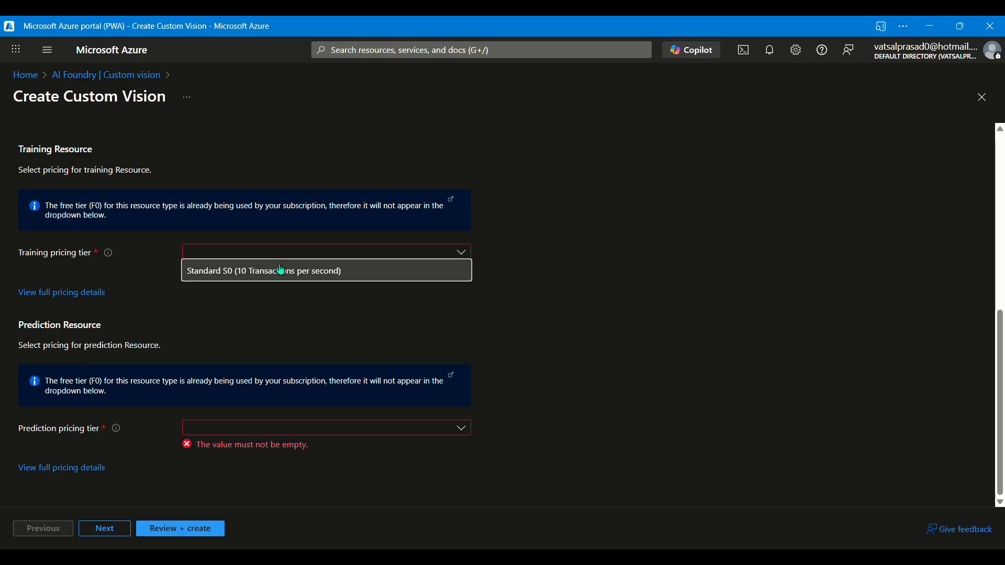
{"action": "left_click", "coordinate": [345, 268]}
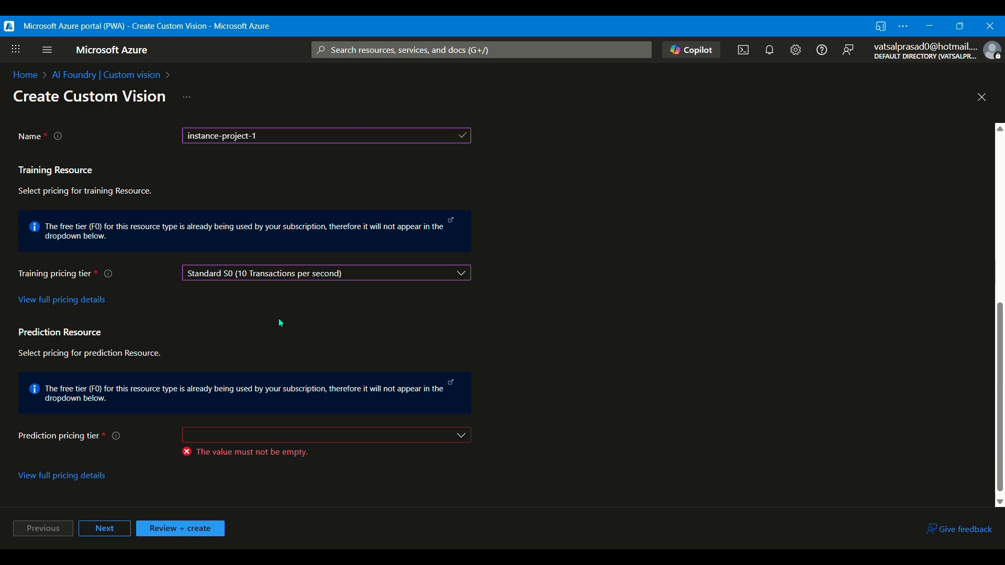
{"action": "scroll", "coordinate": [382, 309], "scroll_direction": "up", "scroll_amount": 1}
{"action": "left_click", "coordinate": [381, 311]}
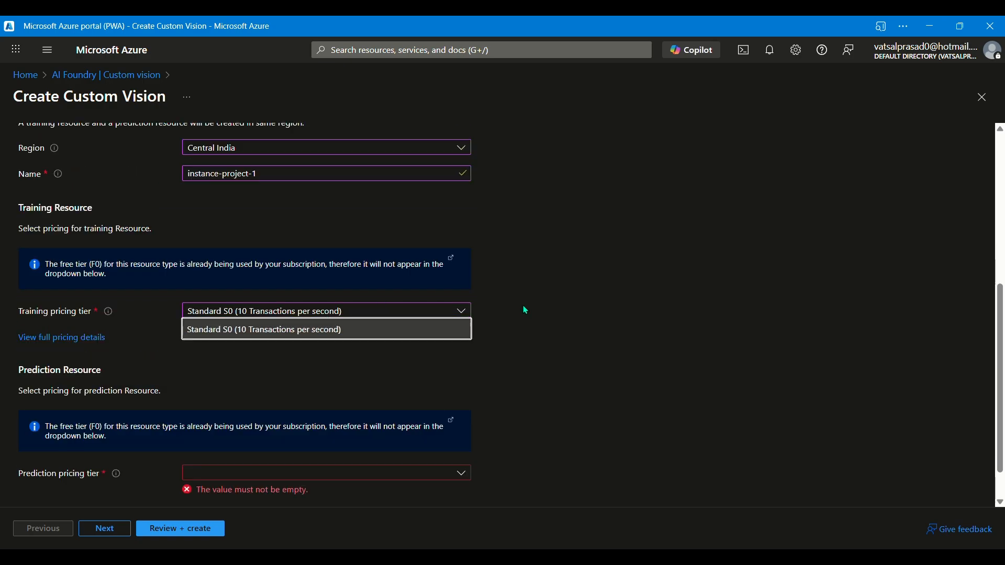
{"action": "left_click", "coordinate": [508, 306]}
{"action": "scroll", "coordinate": [376, 310], "scroll_direction": "up", "scroll_amount": 3}
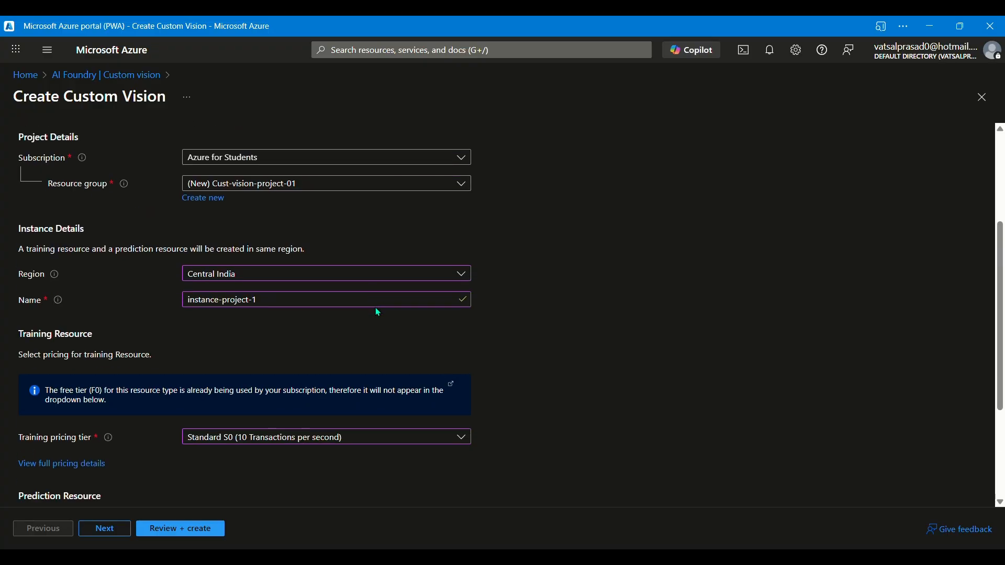
Set the prediction pricing tier to Standard S0 (10K Transactions per month), and submit the Custom Vision resource for creation.
{"action": "scroll", "coordinate": [377, 309], "scroll_direction": "down", "scroll_amount": 3}
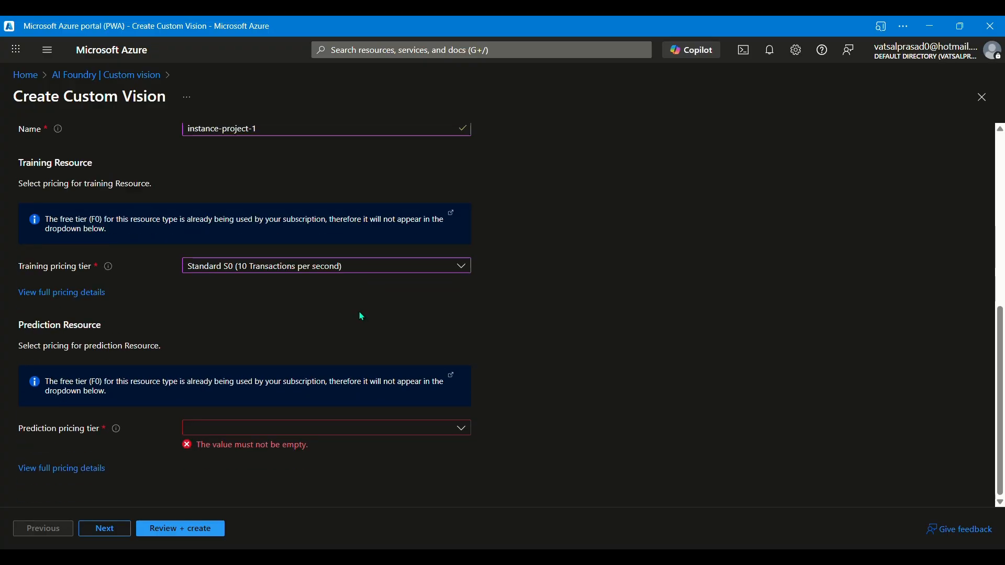
{"action": "left_click", "coordinate": [274, 432]}
{"action": "left_click", "coordinate": [593, 390]}
{"action": "left_click", "coordinate": [276, 436]}
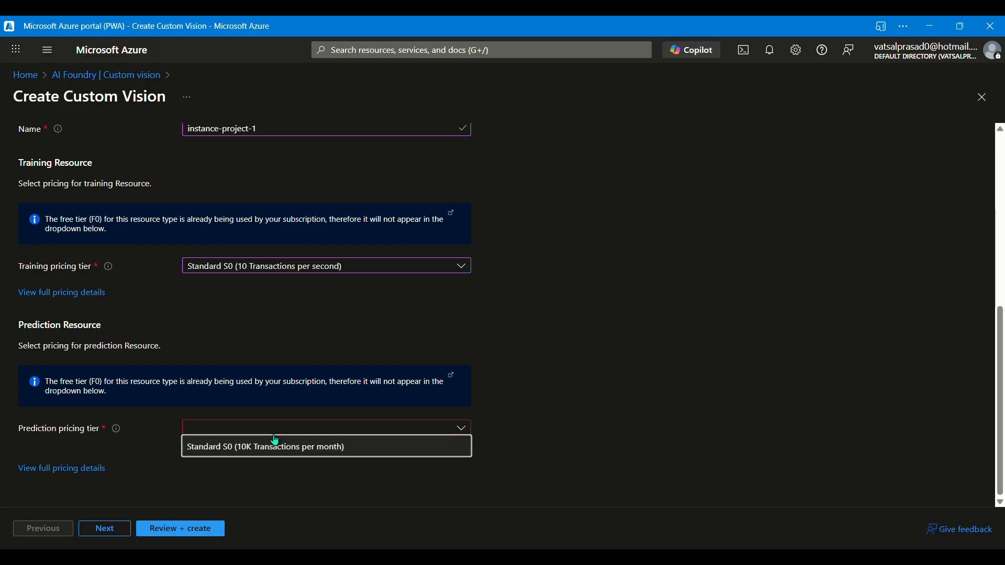
{"action": "left_click", "coordinate": [276, 446]}
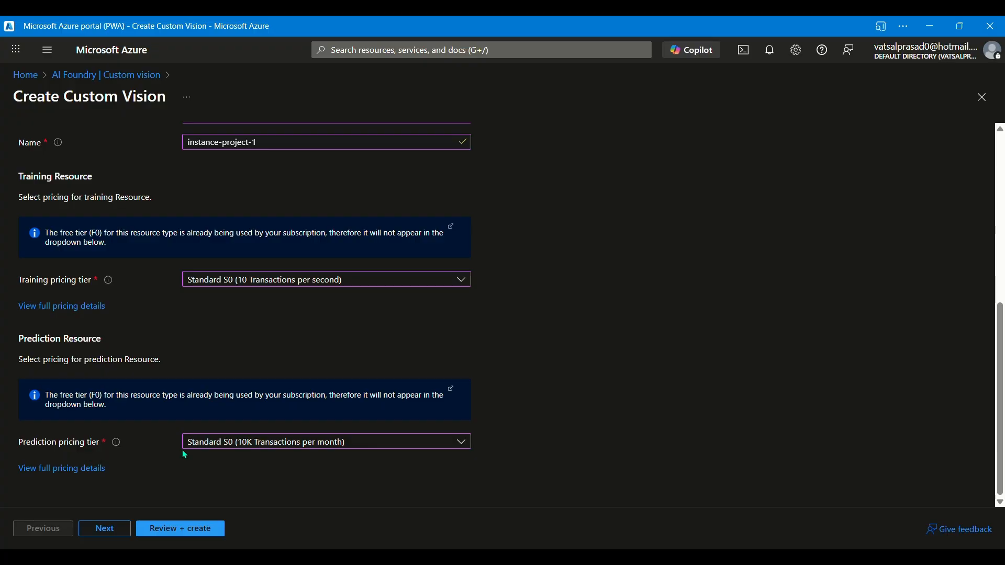
{"action": "left_click", "coordinate": [188, 529]}
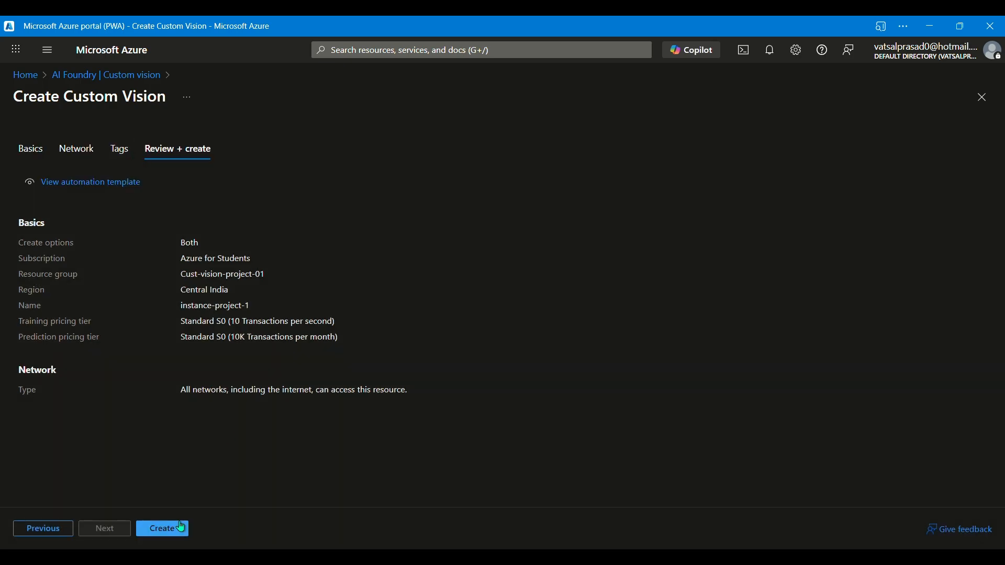
{"action": "left_click", "coordinate": [182, 526]}
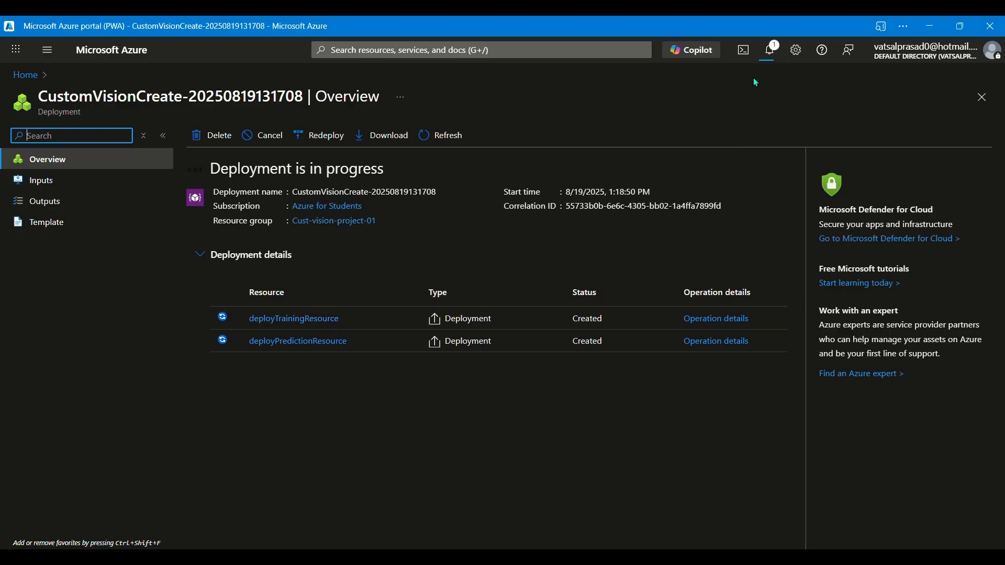
Open the portal notifications and dismiss the old entries about the custom-vision-project-01 resource group.
{"action": "left_click", "coordinate": [769, 50]}
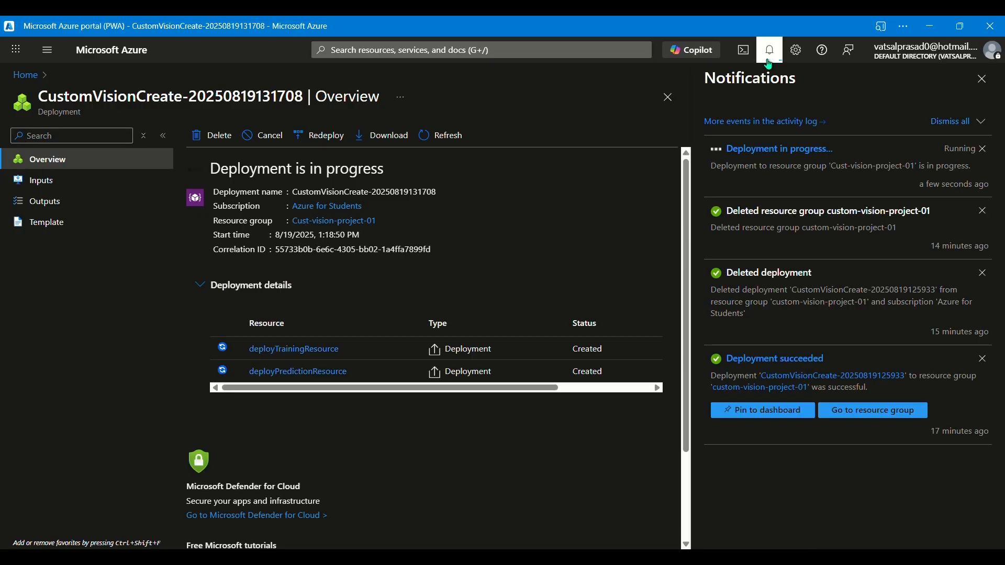
{"action": "double_click", "coordinate": [982, 211]}
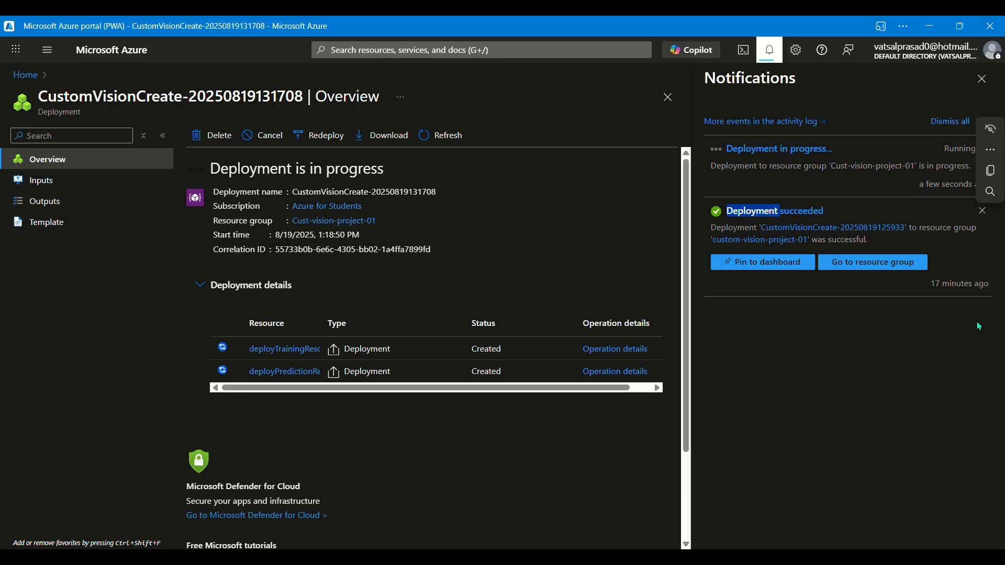
{"action": "left_click", "coordinate": [978, 327]}
{"action": "left_click", "coordinate": [983, 211]}
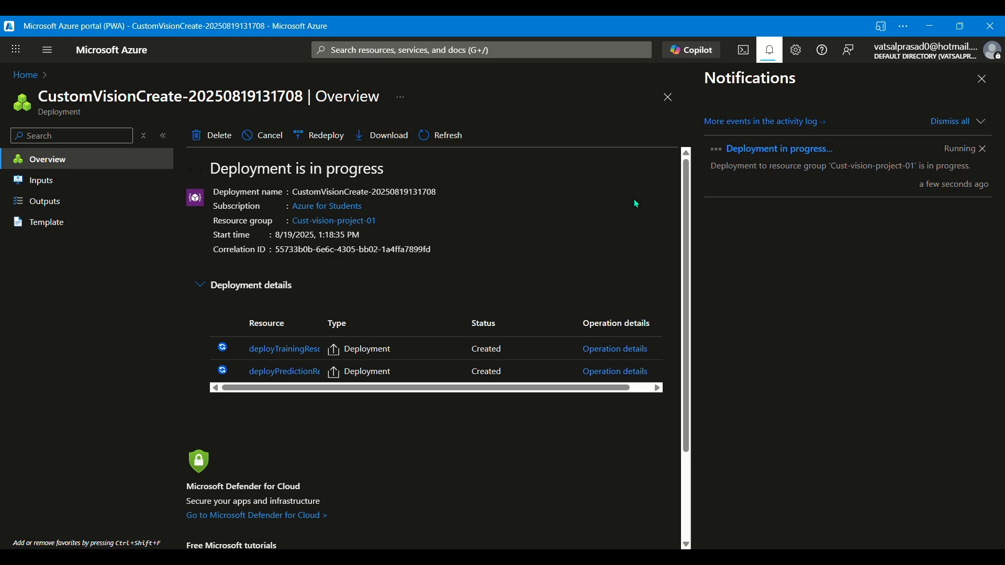
Switch to the Edge browser and review the description and directories of the Kaggle Fish Dataset.
{"action": "key", "text": "alt+Tab"}
{"action": "key", "text": "alt+Tab"}
{"action": "key", "text": "alt+Tab"}
{"action": "key", "text": "alt+Tab"}
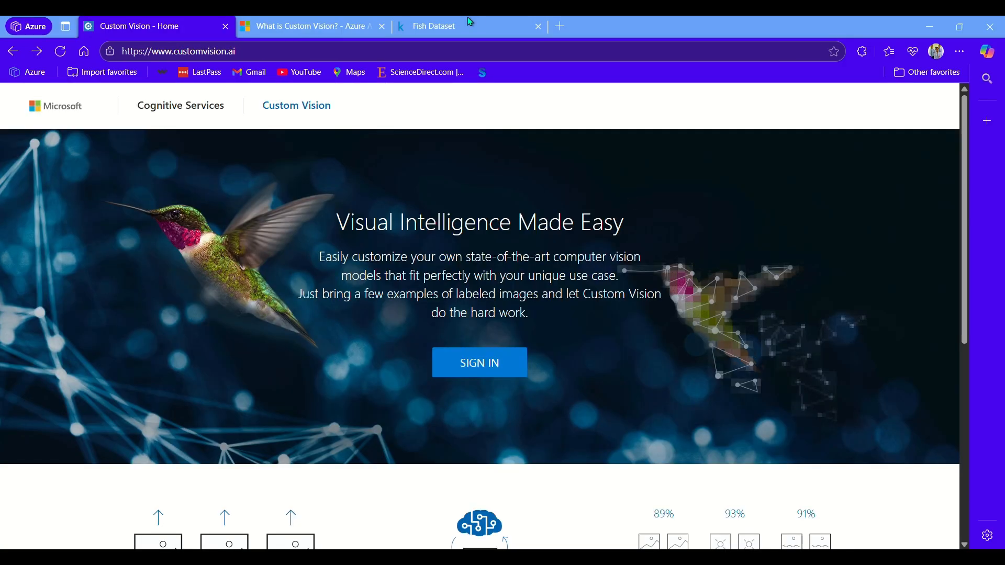
{"action": "left_click", "coordinate": [407, 31]}
{"action": "scroll", "coordinate": [333, 279], "scroll_direction": "up", "scroll_amount": 2}
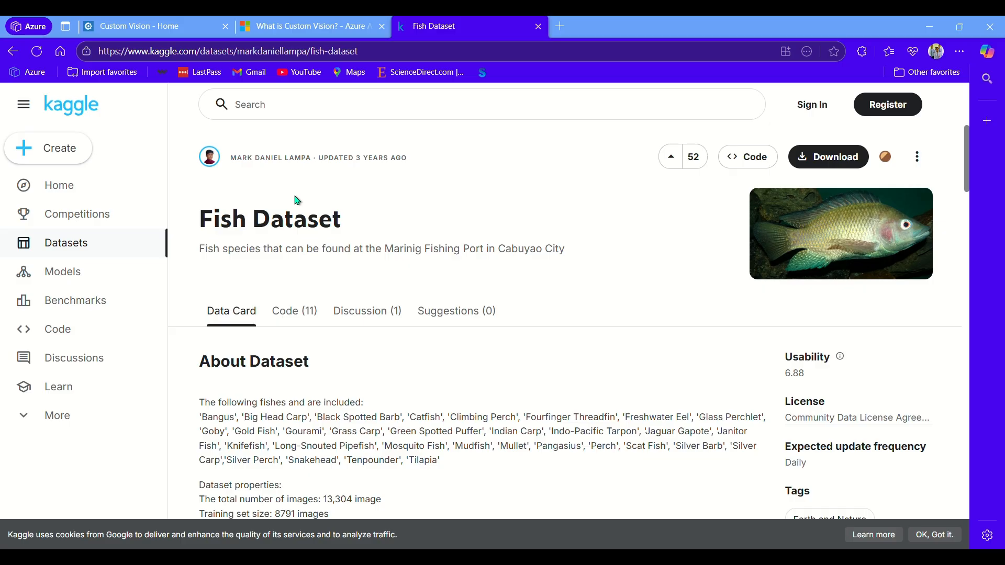
{"action": "scroll", "coordinate": [296, 201], "scroll_direction": "down", "scroll_amount": 1}
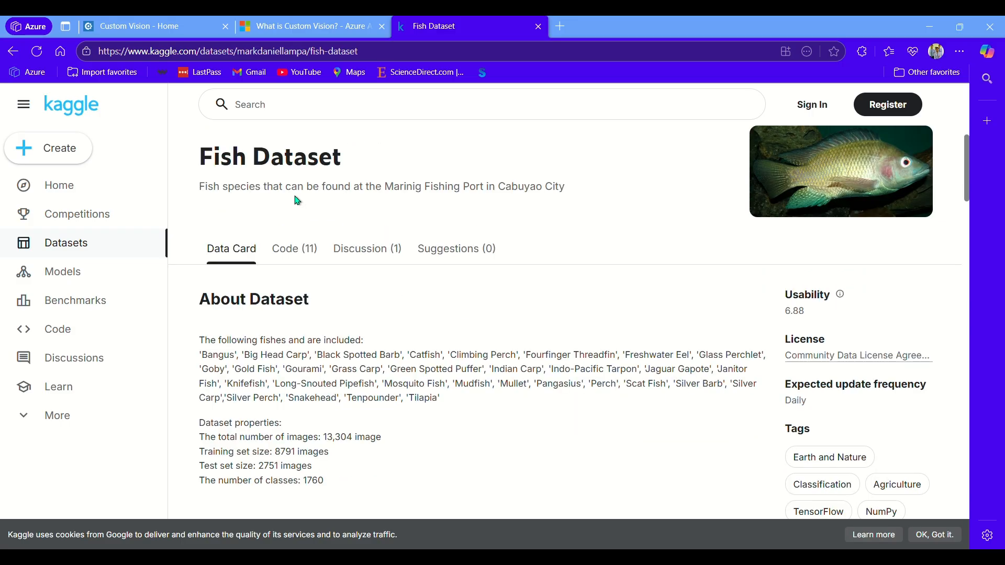
{"action": "scroll", "coordinate": [297, 200], "scroll_direction": "down", "scroll_amount": 5}
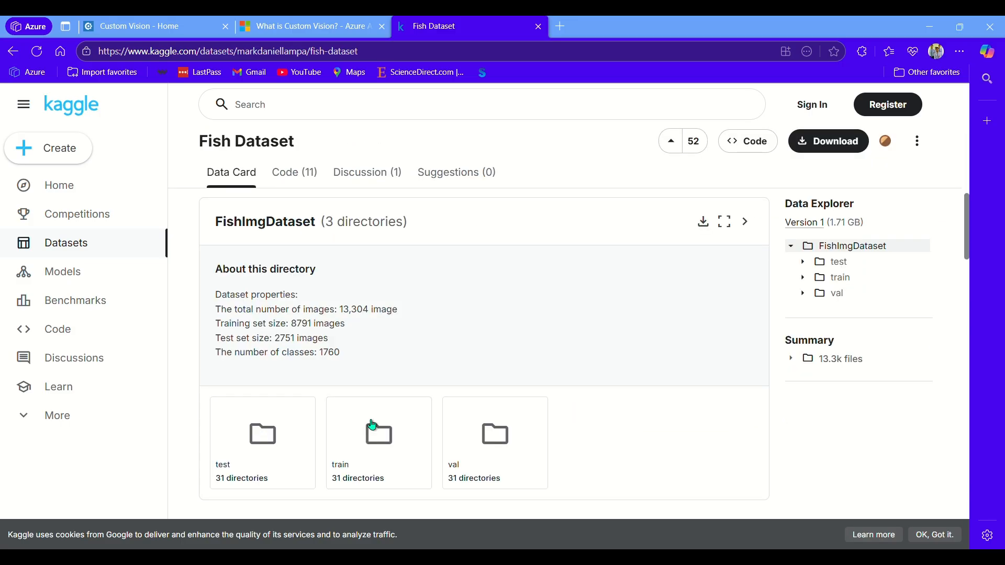
Open the dataset's train directory and look through its fish species folders.
{"action": "left_click", "coordinate": [372, 425]}
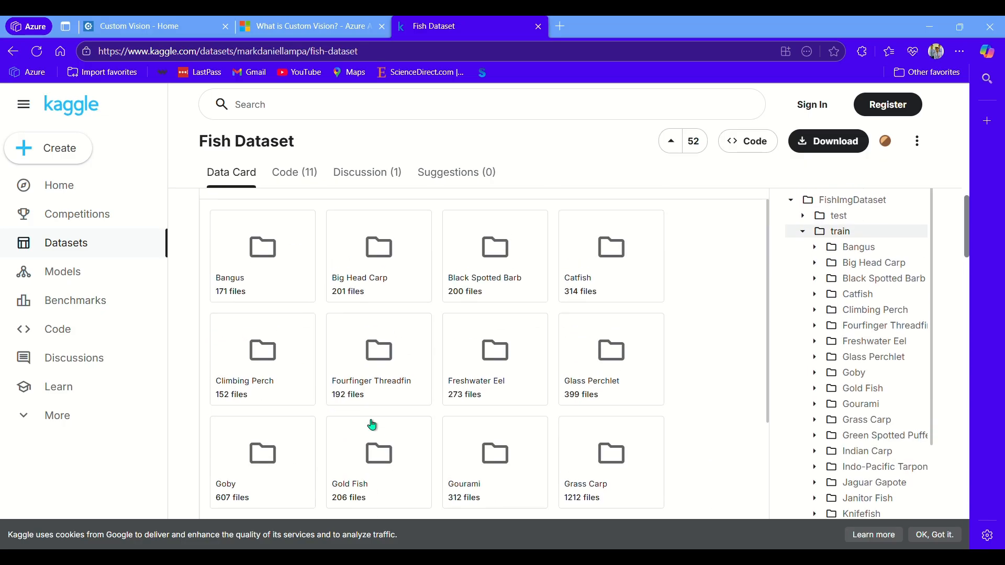
{"action": "scroll", "coordinate": [373, 425], "scroll_direction": "down", "scroll_amount": 3}
{"action": "scroll", "coordinate": [372, 425], "scroll_direction": "down", "scroll_amount": 8}
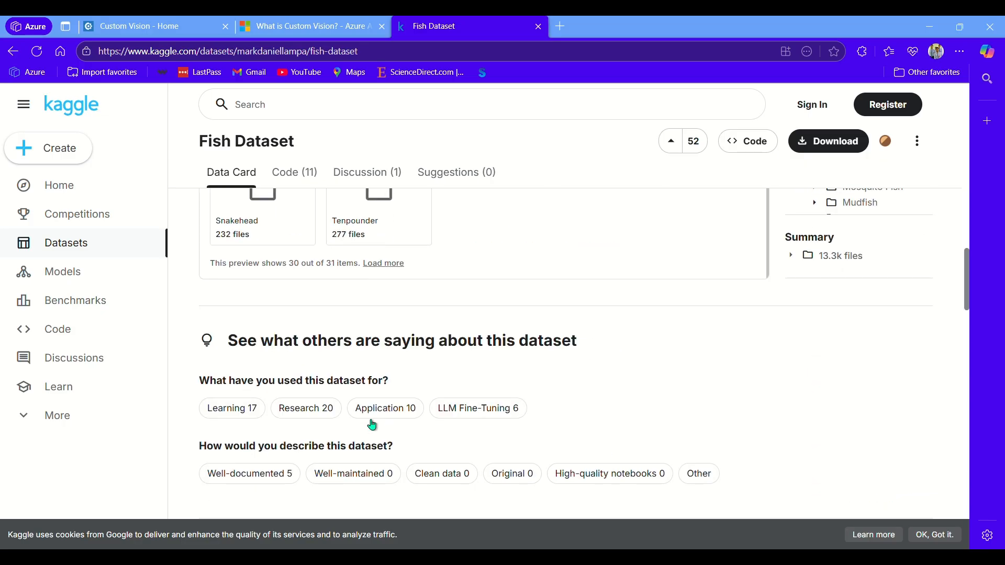
{"action": "scroll", "coordinate": [359, 345], "scroll_direction": "up", "scroll_amount": 2}
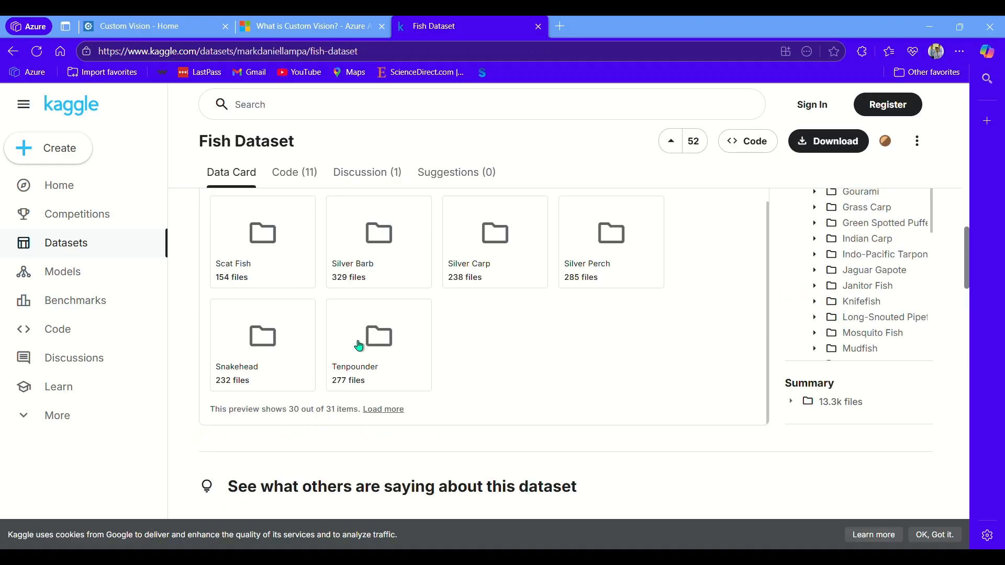
{"action": "scroll", "coordinate": [360, 345], "scroll_direction": "up", "scroll_amount": 2}
{"action": "scroll", "coordinate": [359, 346], "scroll_direction": "up", "scroll_amount": 2}
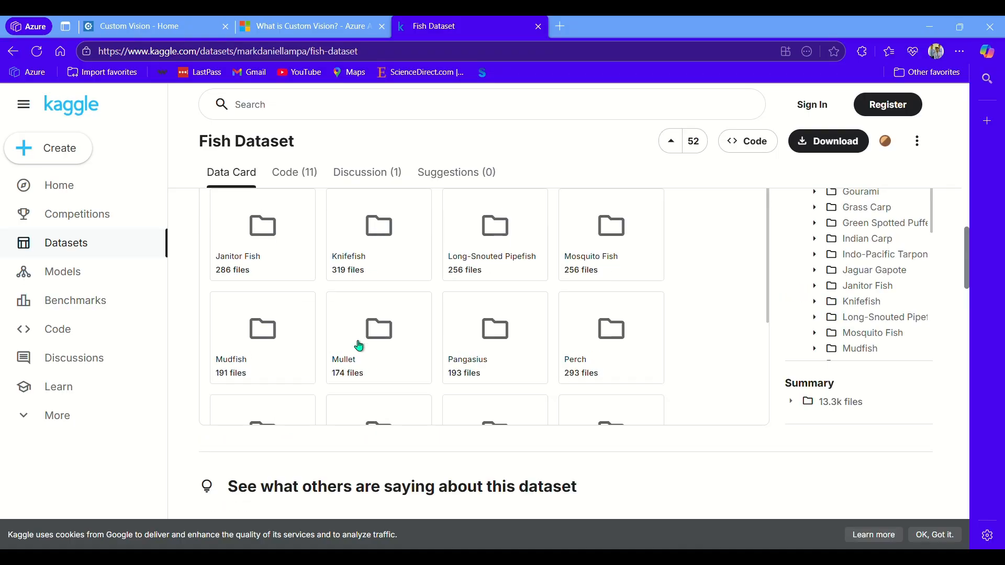
{"action": "scroll", "coordinate": [359, 345], "scroll_direction": "up", "scroll_amount": 6}
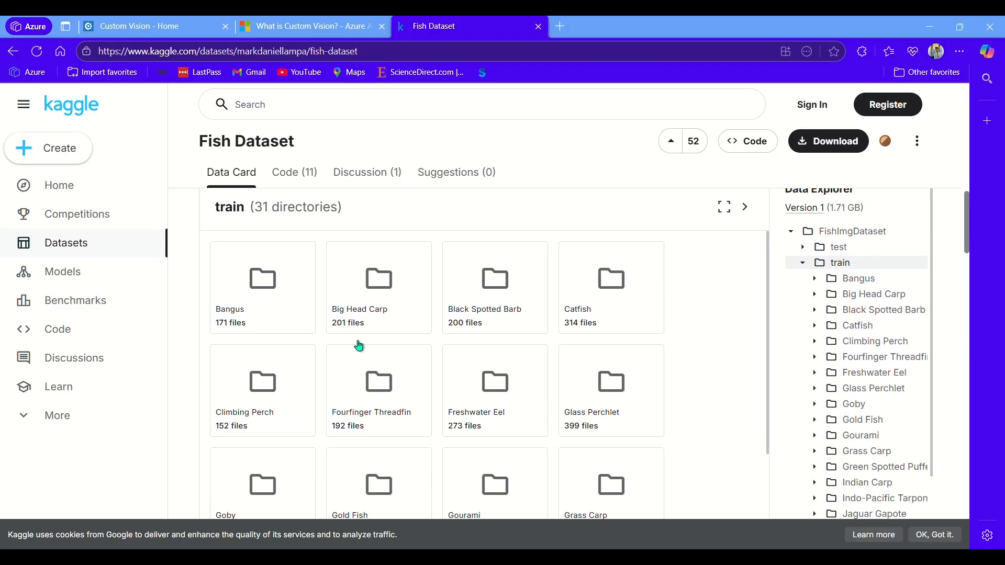
{"action": "scroll", "coordinate": [361, 346], "scroll_direction": "up", "scroll_amount": 4}
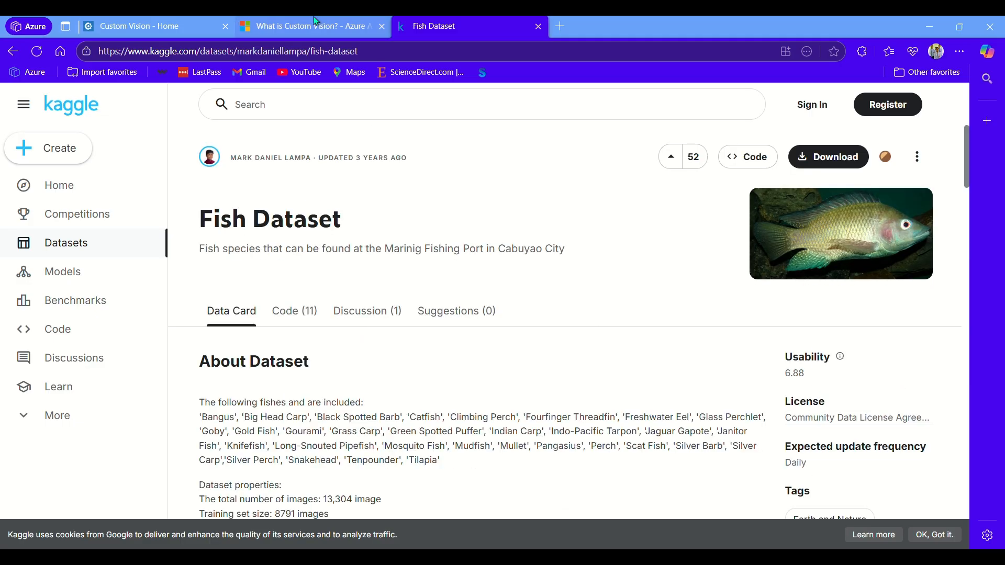
Return to the Azure portal, open the deployment's resource group and close the notifications.
{"action": "key", "text": "alt+Tab"}
{"action": "key", "text": "alt+Tab"}
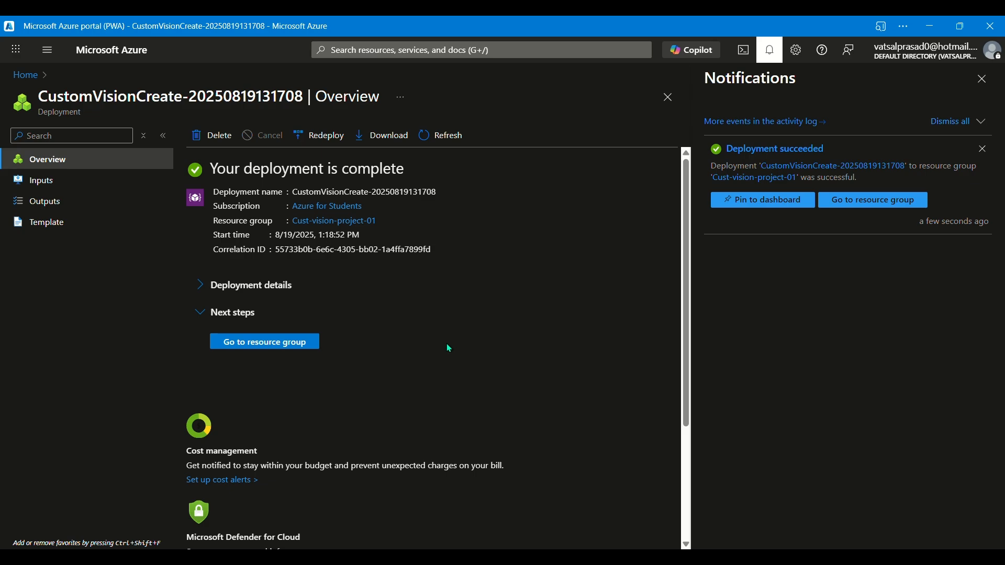
{"action": "left_click", "coordinate": [294, 341]}
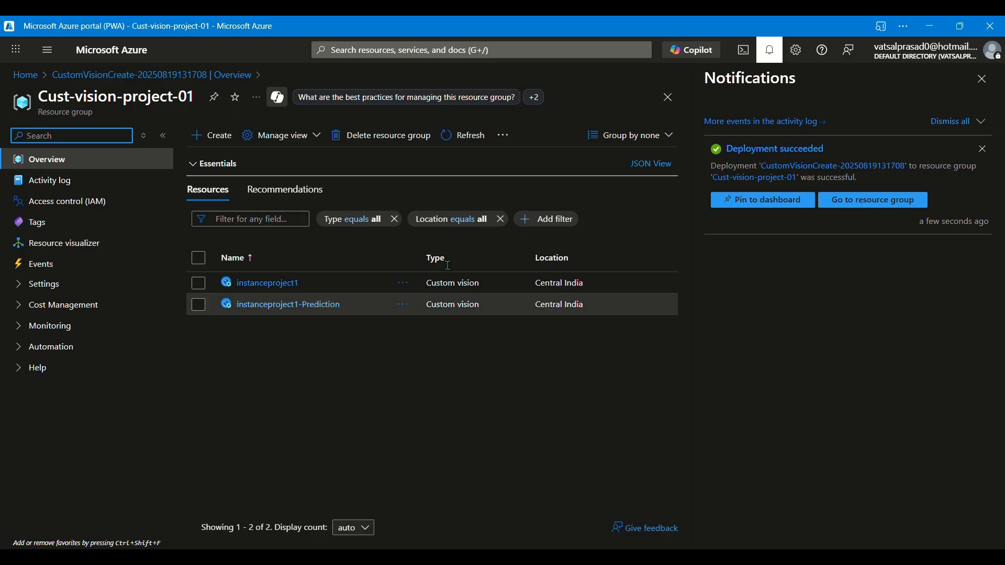
{"action": "left_click", "coordinate": [982, 78]}
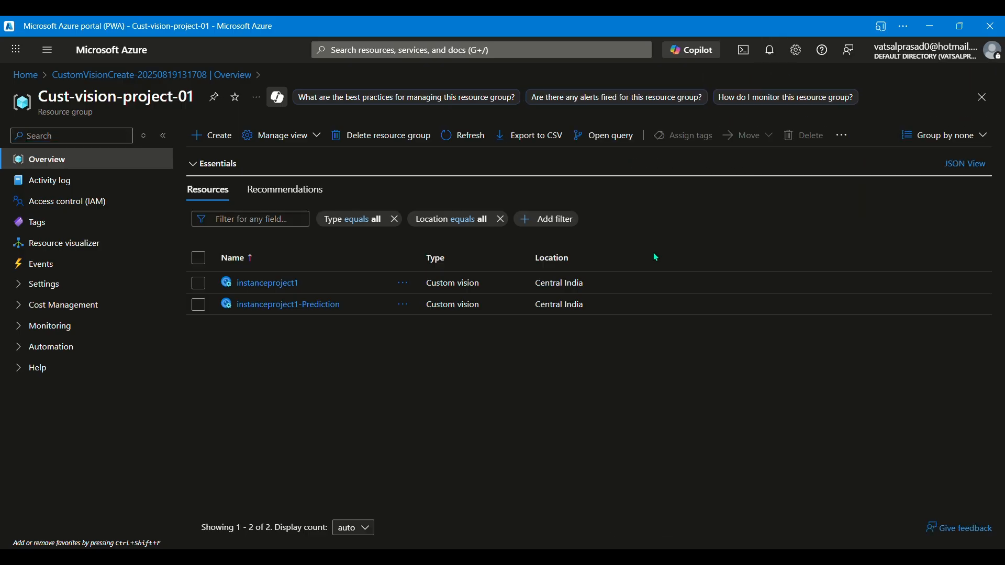
Switch to the Custom Vision home page in Edge and sign in.
{"action": "key", "text": "alt+Tab"}
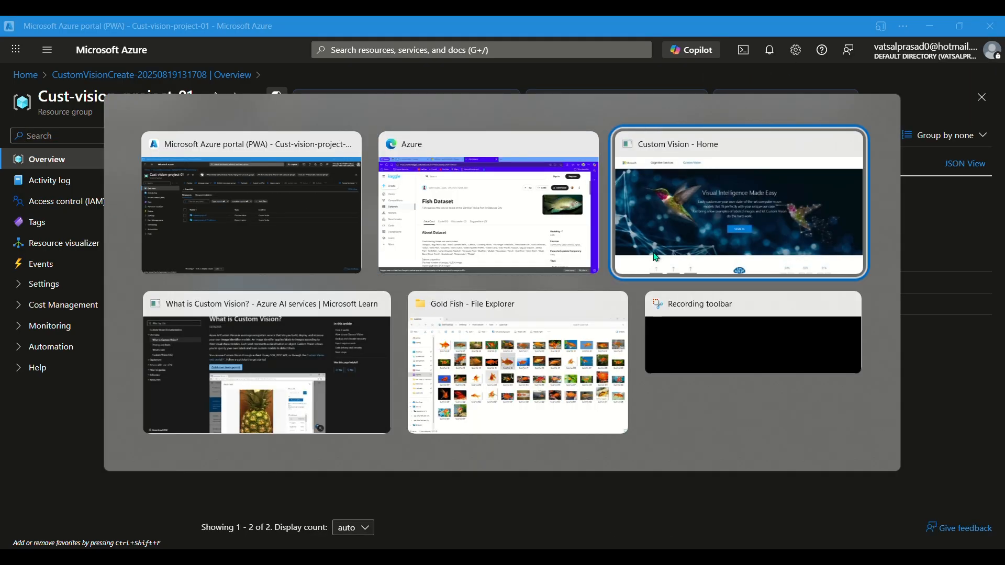
{"action": "left_click", "coordinate": [657, 258]}
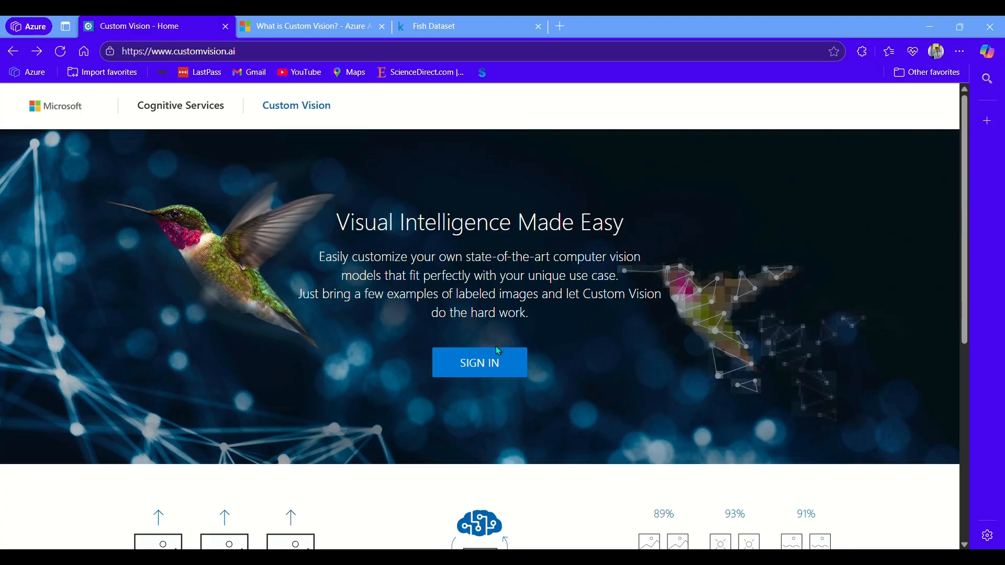
{"action": "left_click", "coordinate": [491, 359]}
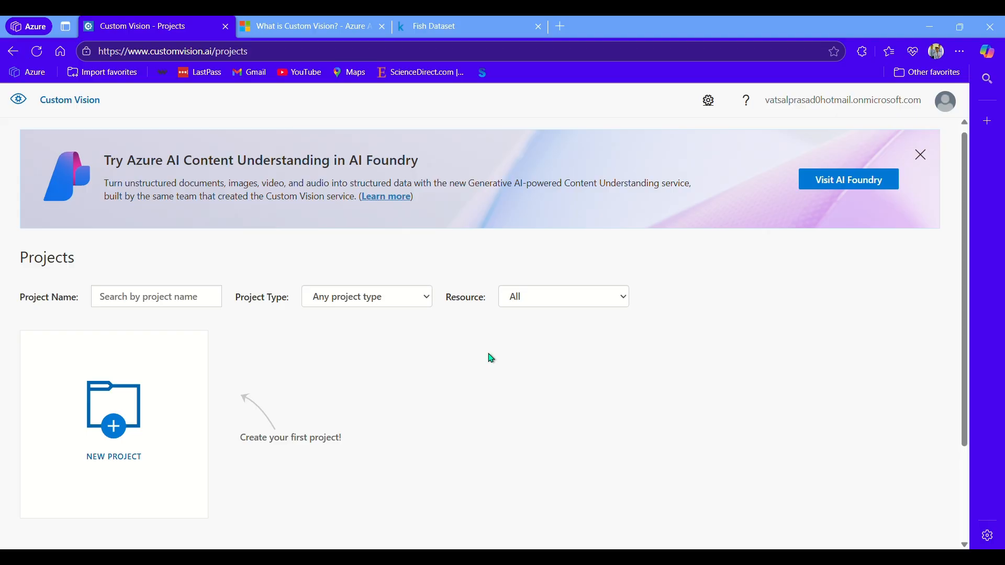
Start a new Custom Vision project and review its resource, project type, classification type and domain options.
{"action": "scroll", "coordinate": [491, 358], "scroll_direction": "down", "scroll_amount": 2}
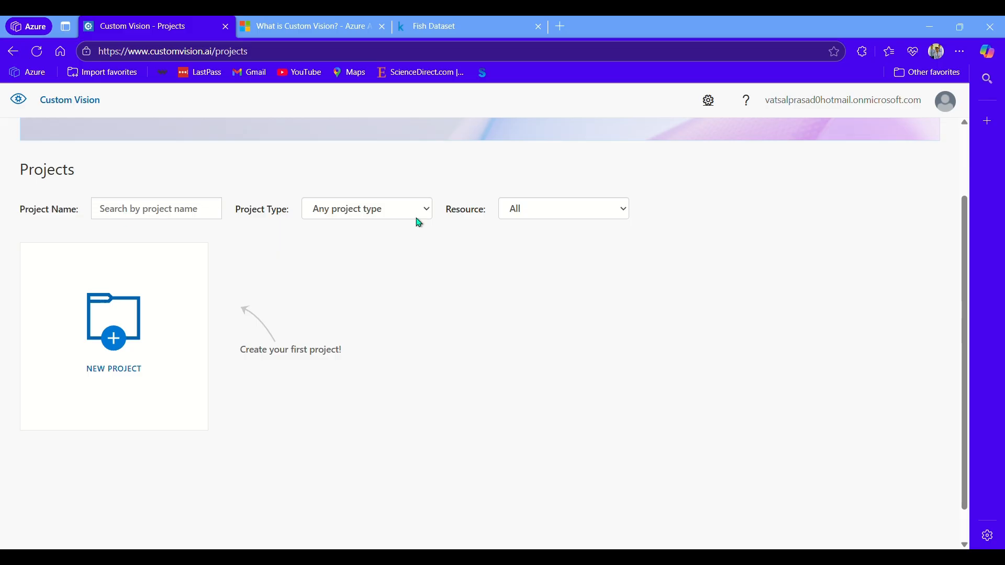
{"action": "scroll", "coordinate": [548, 223], "scroll_direction": "up", "scroll_amount": 2}
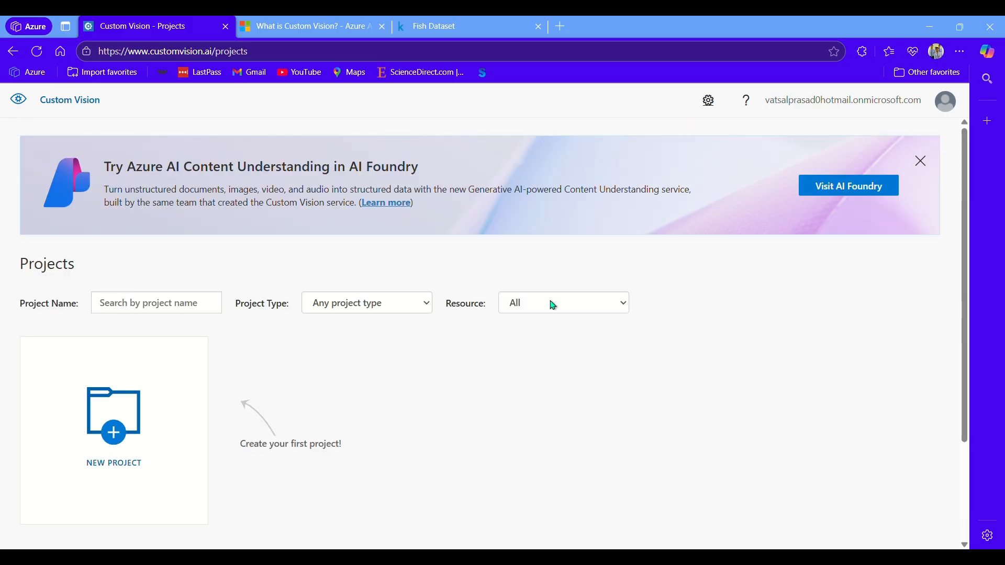
{"action": "left_click", "coordinate": [106, 444]}
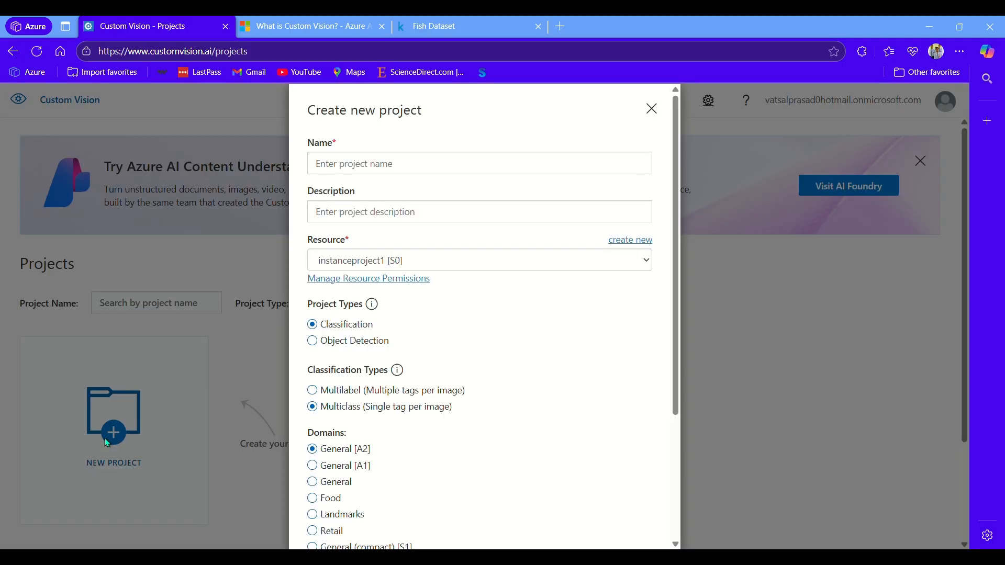
{"action": "left_click", "coordinate": [483, 157]}
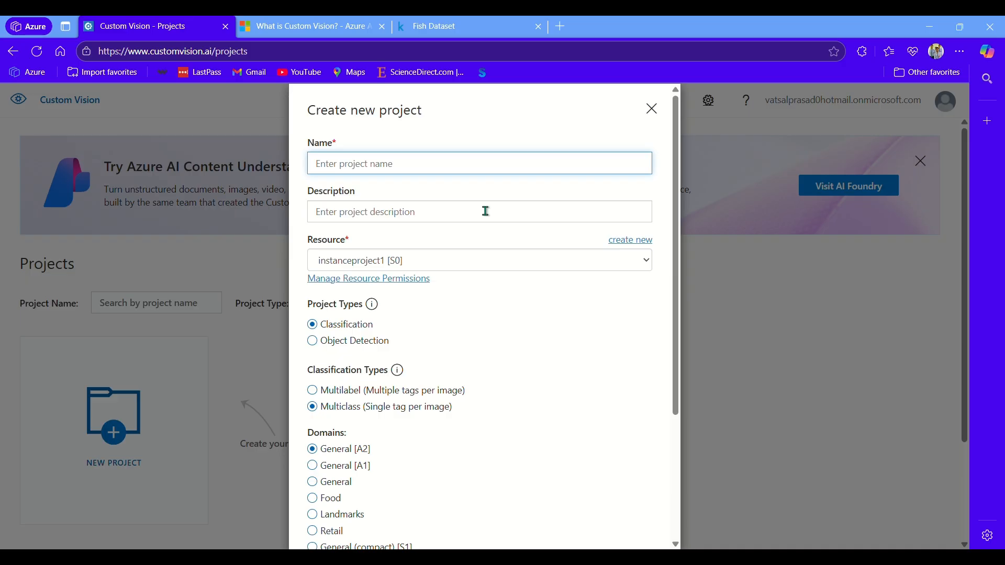
{"action": "scroll", "coordinate": [485, 211], "scroll_direction": "down", "scroll_amount": 1}
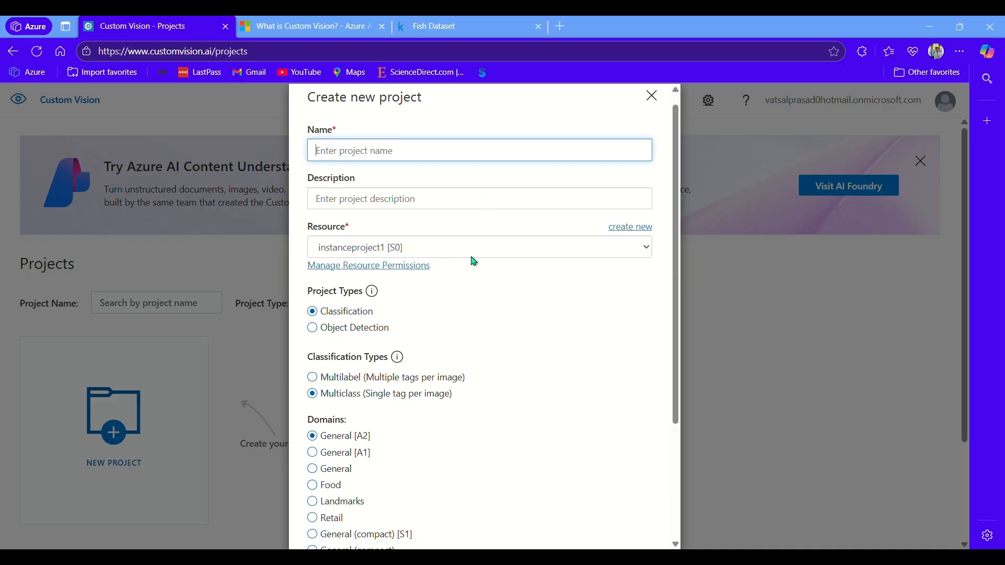
{"action": "scroll", "coordinate": [474, 262], "scroll_direction": "down", "scroll_amount": 1}
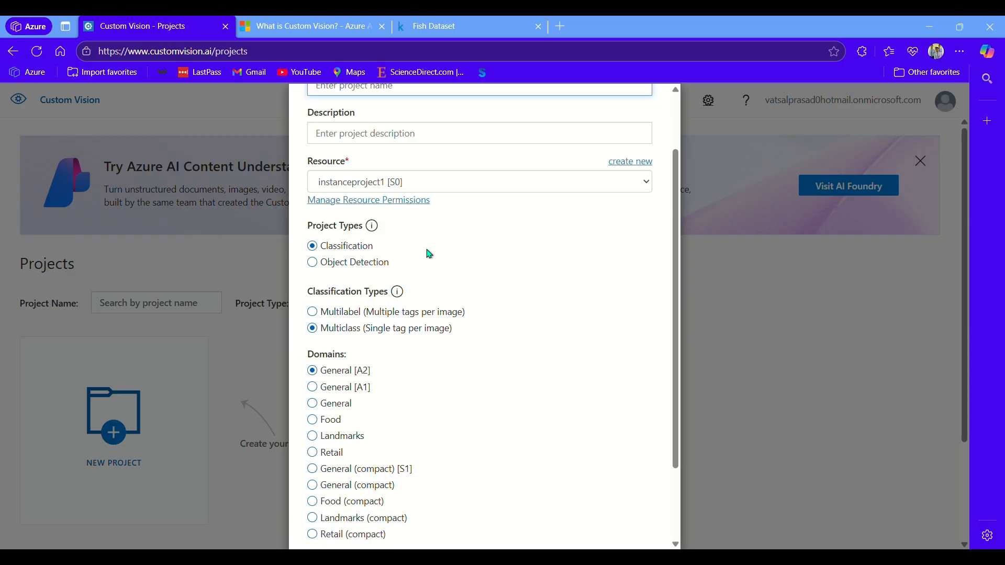
{"action": "scroll", "coordinate": [430, 254], "scroll_direction": "down", "scroll_amount": 1}
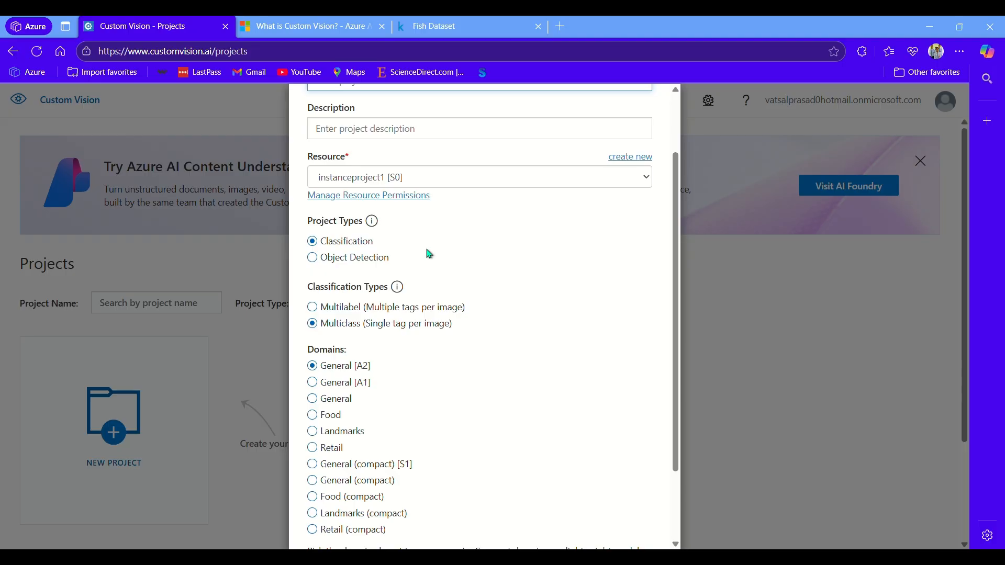
{"action": "scroll", "coordinate": [430, 255], "scroll_direction": "down", "scroll_amount": 2}
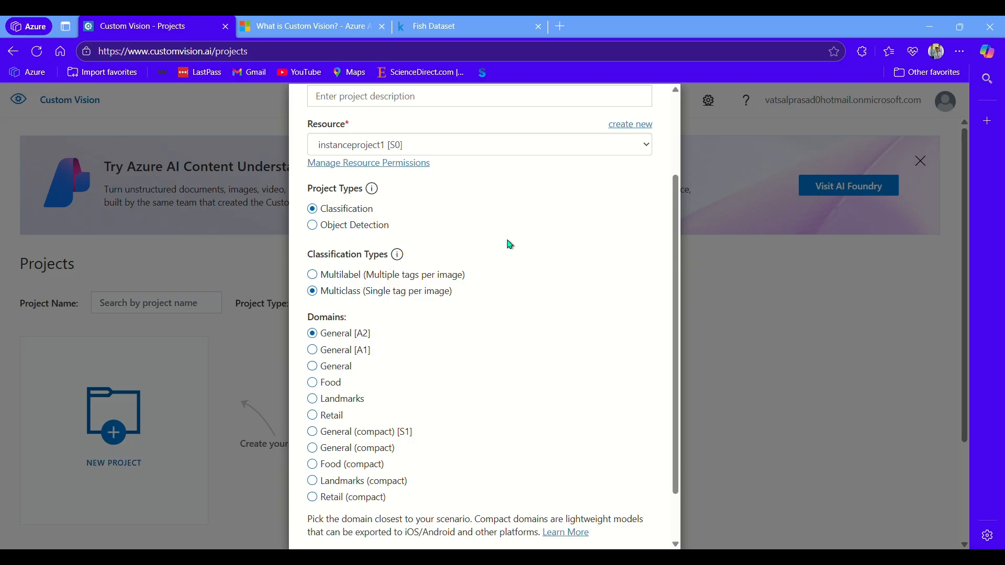
{"action": "mouse_move", "coordinate": [400, 258]}
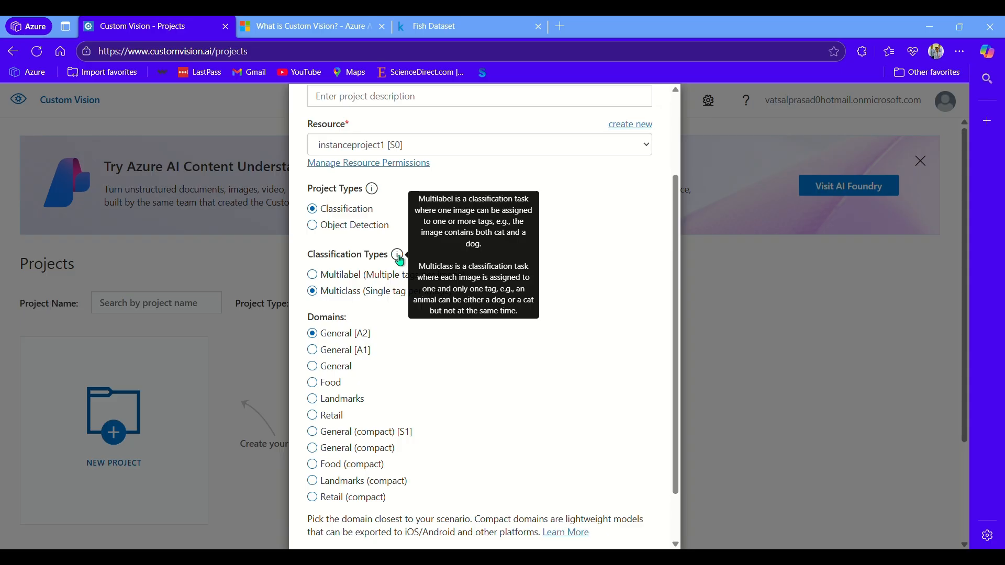
{"action": "scroll", "coordinate": [647, 224], "scroll_direction": "down", "scroll_amount": 2}
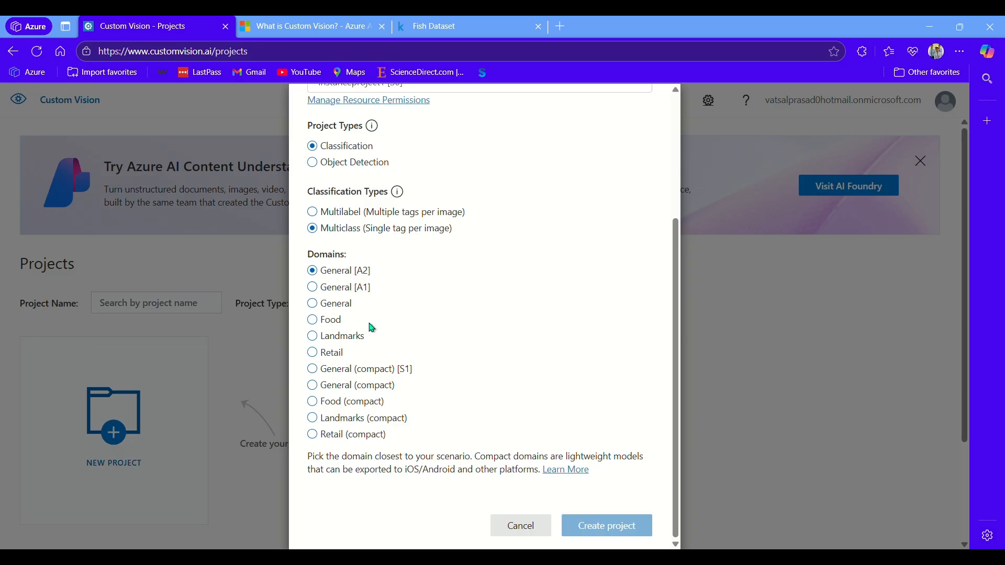
Open the guide on selecting a project domain and read the purposes of the image classification domains, including General [A2].
{"action": "left_click", "coordinate": [575, 476]}
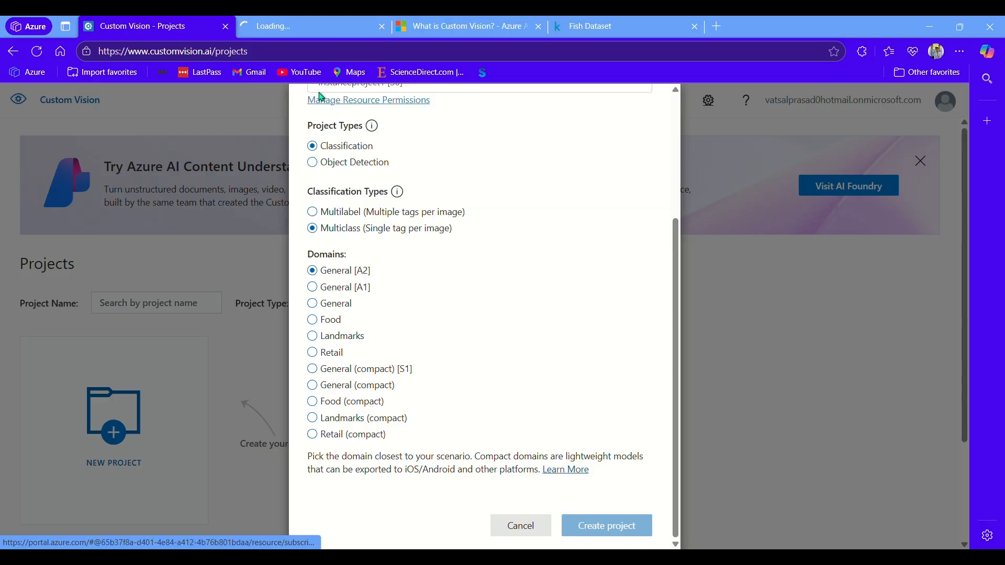
{"action": "left_click", "coordinate": [311, 25]}
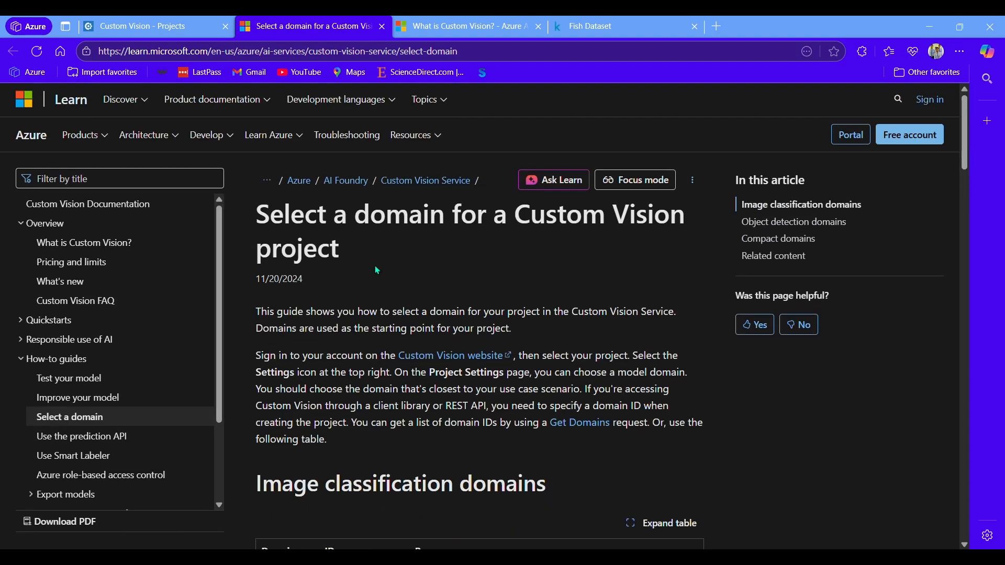
{"action": "scroll", "coordinate": [377, 270], "scroll_direction": "down", "scroll_amount": 8}
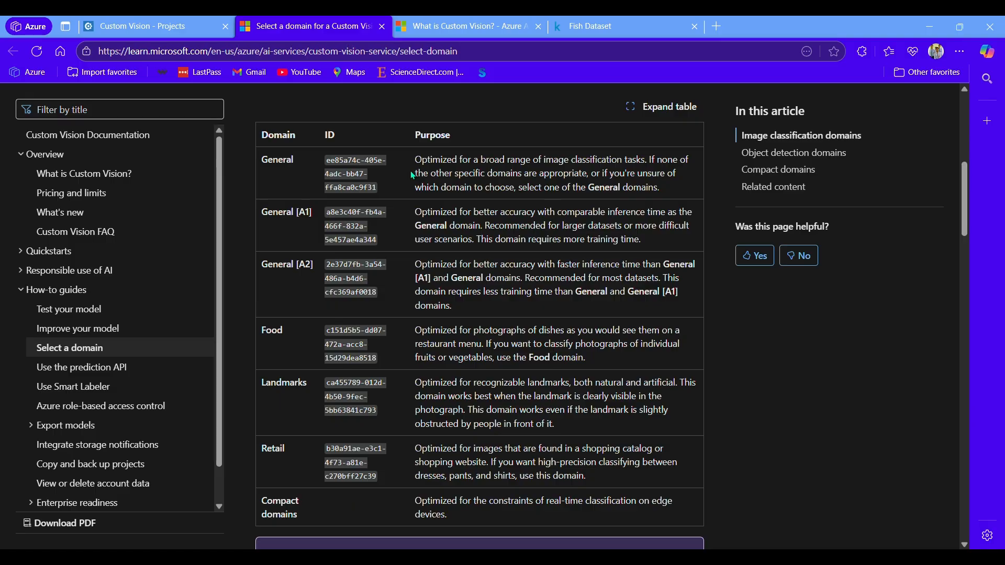
{"action": "scroll", "coordinate": [396, 346], "scroll_direction": "down", "scroll_amount": 2}
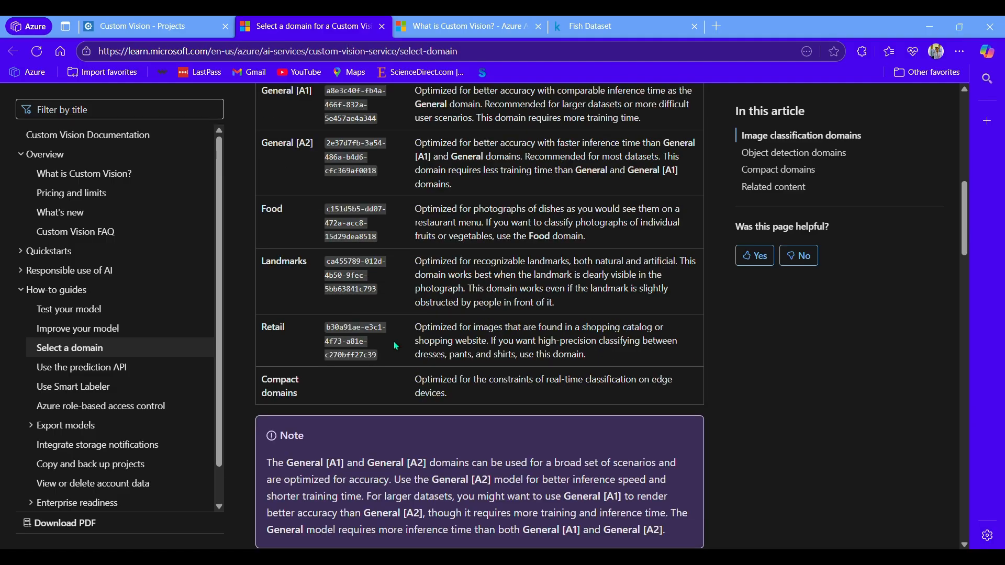
{"action": "scroll", "coordinate": [394, 341], "scroll_direction": "up", "scroll_amount": 1}
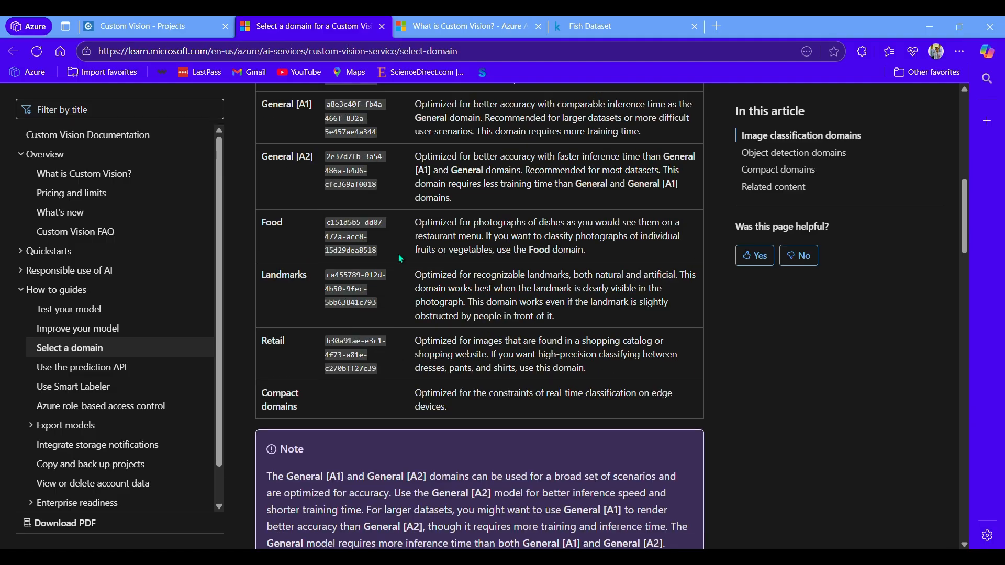
{"action": "scroll", "coordinate": [274, 341], "scroll_direction": "up", "scroll_amount": 2}
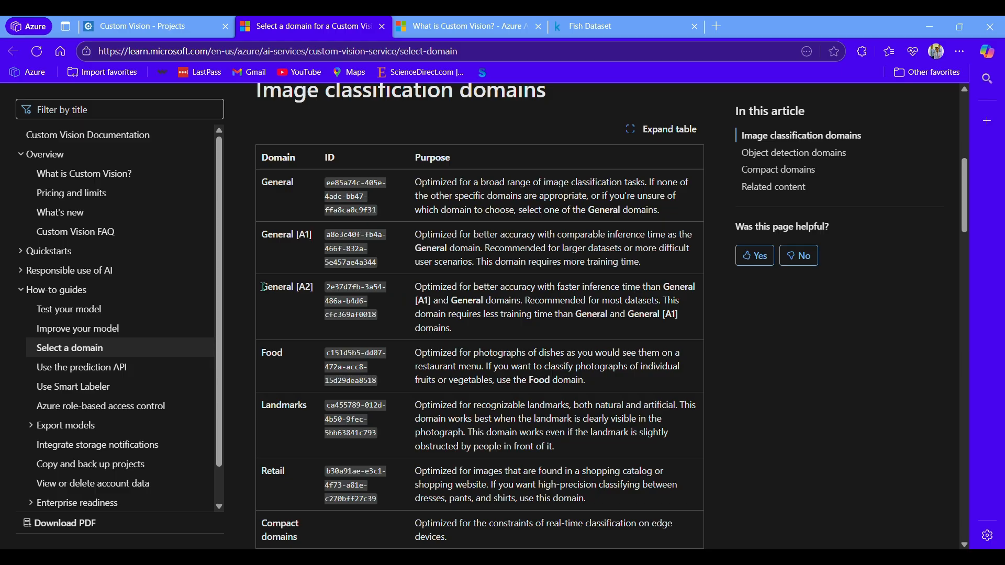
{"action": "left_click_drag", "start_coordinate": [261, 288], "coordinate": [314, 288]}
Return to the new project form, name it "Fish Classification Project" and describe it as "This project is for classification of different type of fishes".
{"action": "key", "text": "ctrl+shift+Tab"}
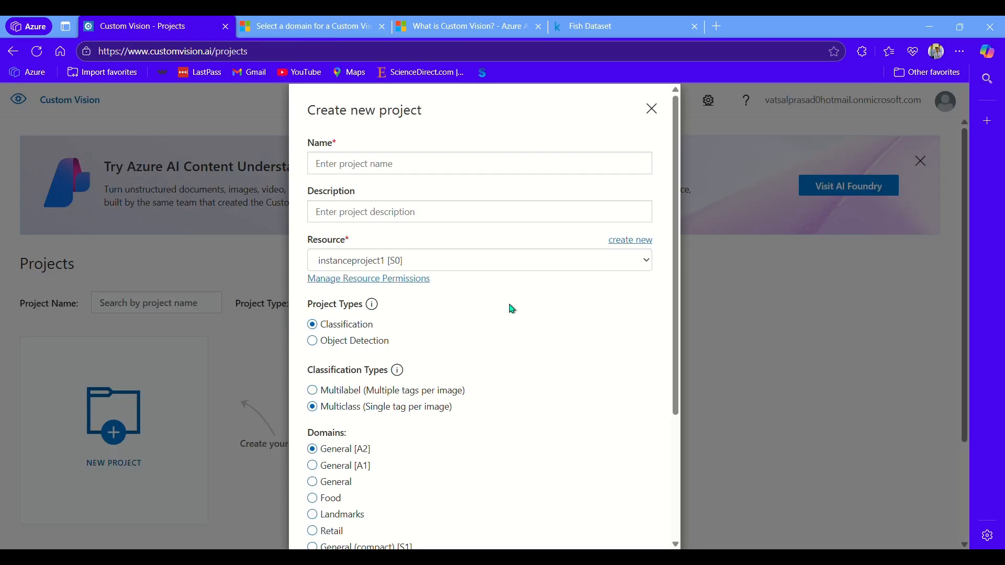
{"action": "left_click", "coordinate": [459, 170]}
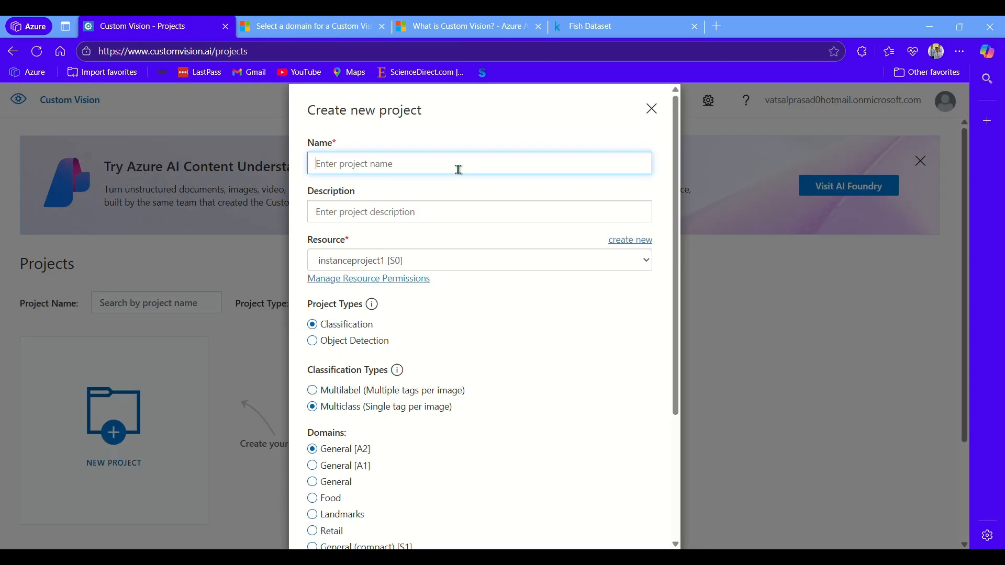
{"action": "type", "text": "Fish Classification Project"}
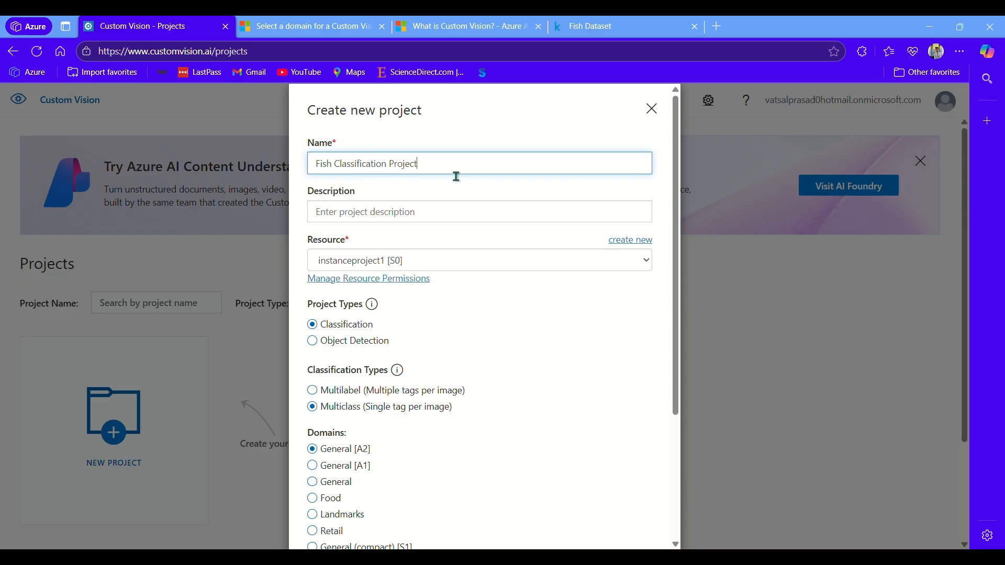
{"action": "left_click", "coordinate": [441, 202]}
{"action": "type", "text": "Thi"}
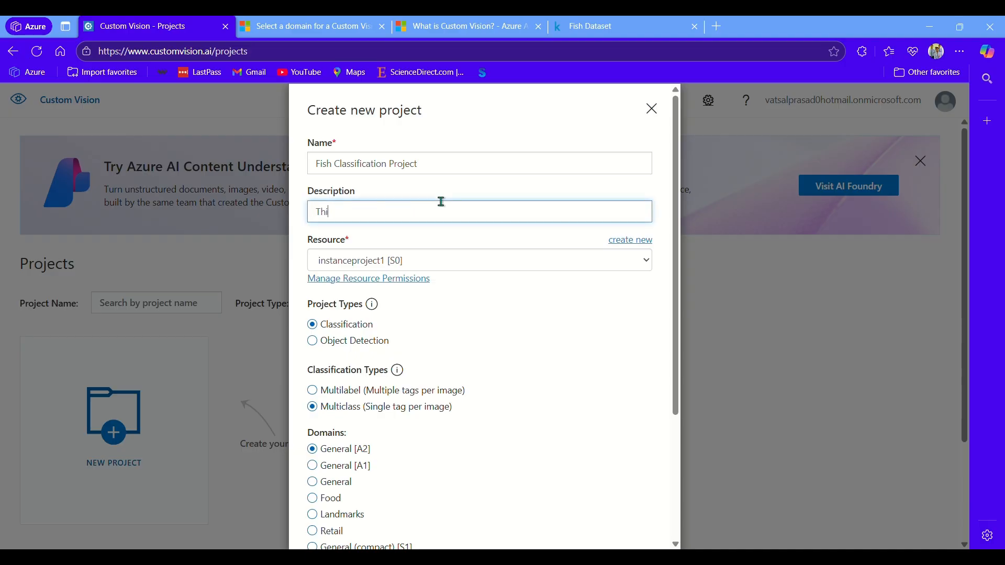
{"action": "type", "text": "s project is for classification of diffeen"}
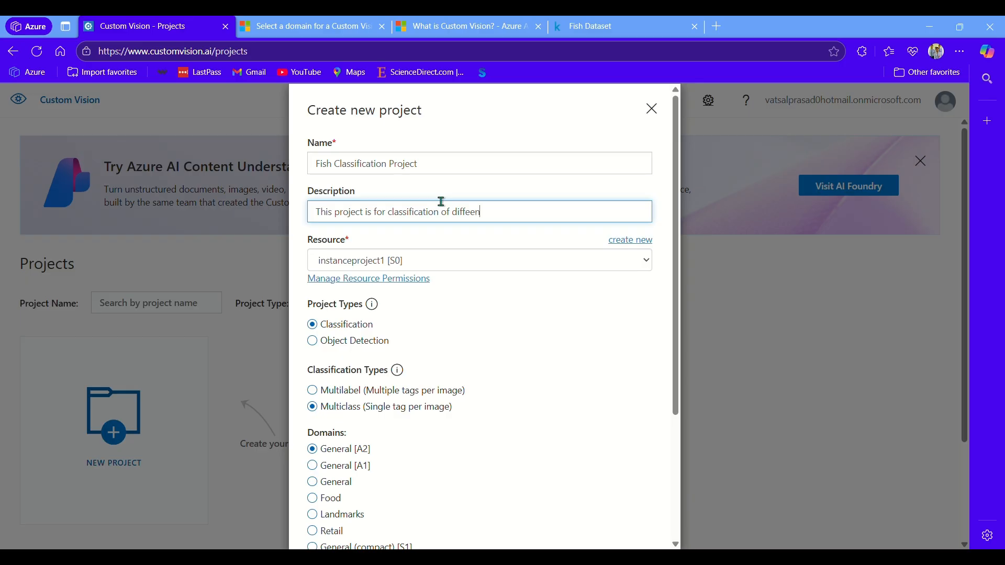
{"action": "key", "text": "BackSpace"}
{"action": "key", "text": "BackSpace"}
{"action": "type", "text": "rent type of fishes"}
Select the instanceproject1 [S0] resource and create the project as multiclass Classification with the General [A2] domain.
{"action": "scroll", "coordinate": [441, 201], "scroll_direction": "down", "scroll_amount": 2}
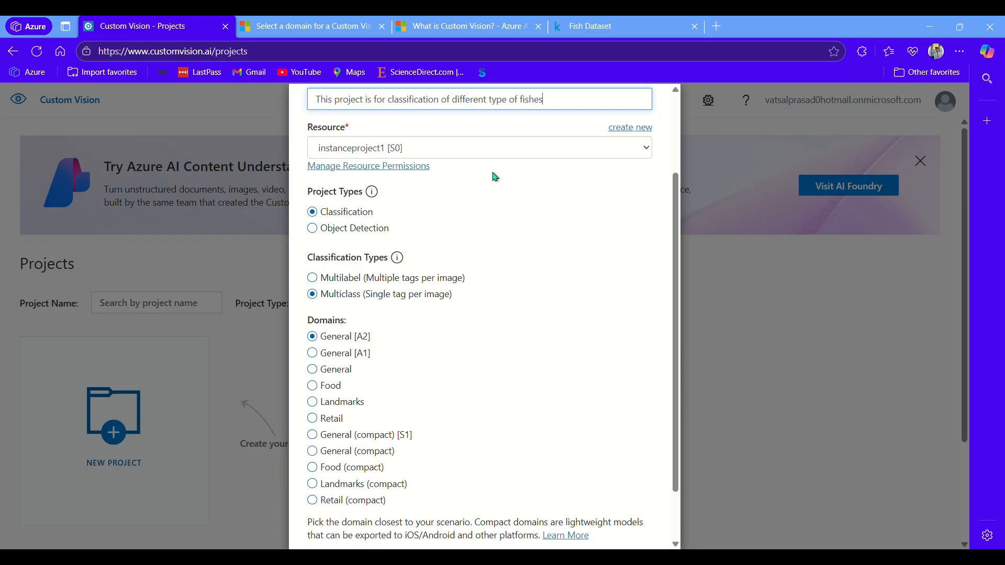
{"action": "left_click", "coordinate": [578, 150]}
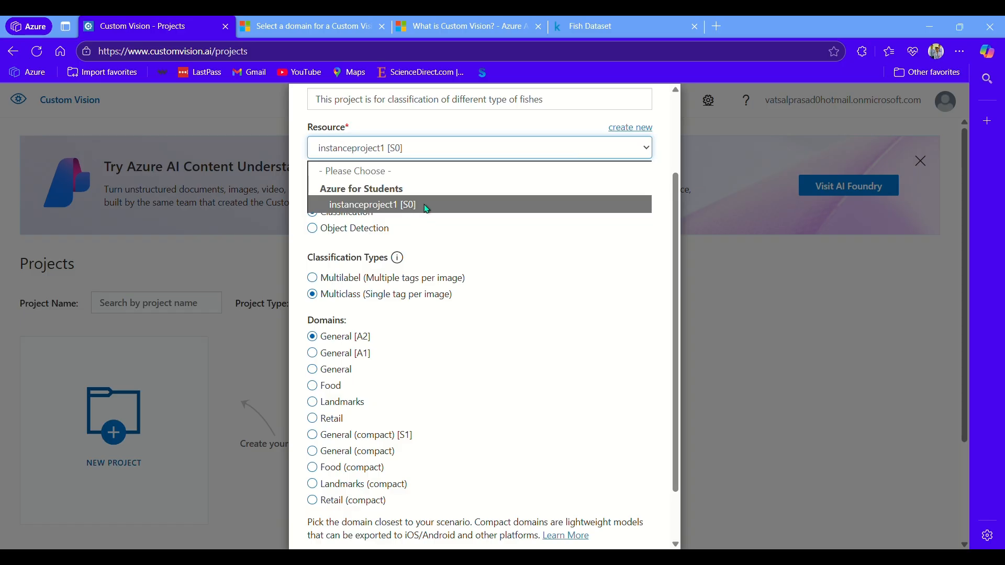
{"action": "left_click", "coordinate": [592, 287]}
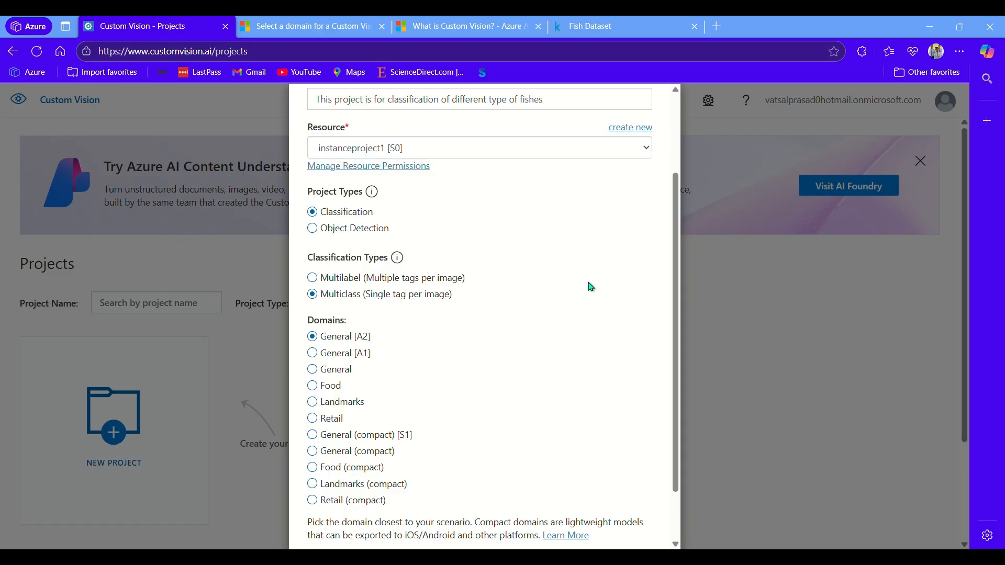
{"action": "left_click", "coordinate": [635, 152]}
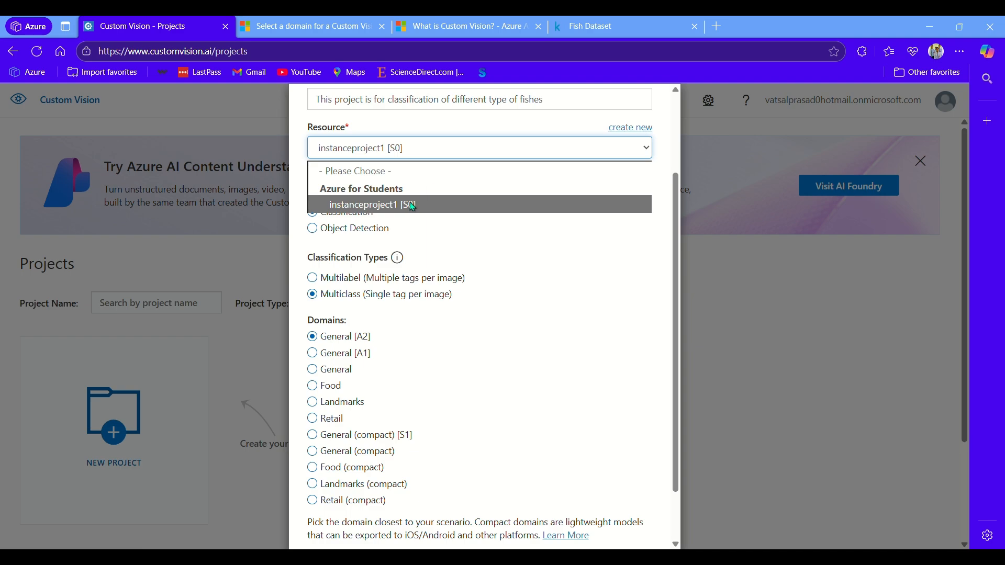
{"action": "left_click", "coordinate": [429, 206]}
{"action": "scroll", "coordinate": [472, 247], "scroll_direction": "up", "scroll_amount": 1}
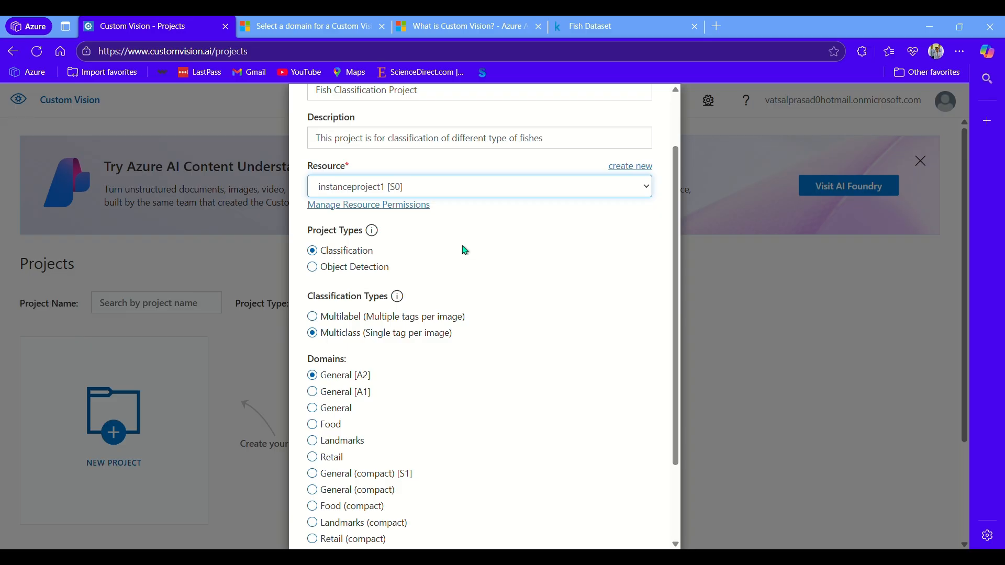
{"action": "scroll", "coordinate": [330, 258], "scroll_direction": "down", "scroll_amount": 2}
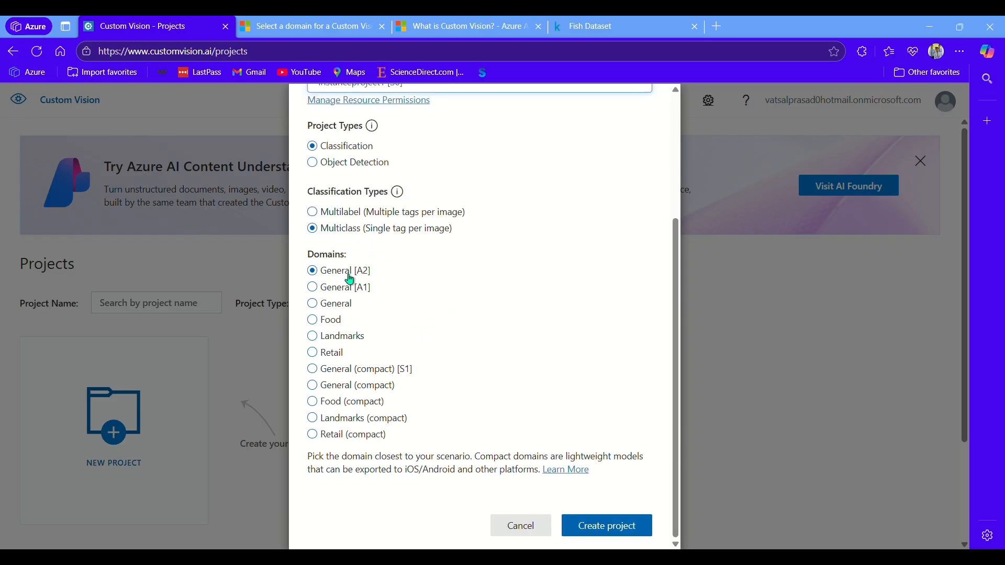
{"action": "left_click", "coordinate": [635, 526]}
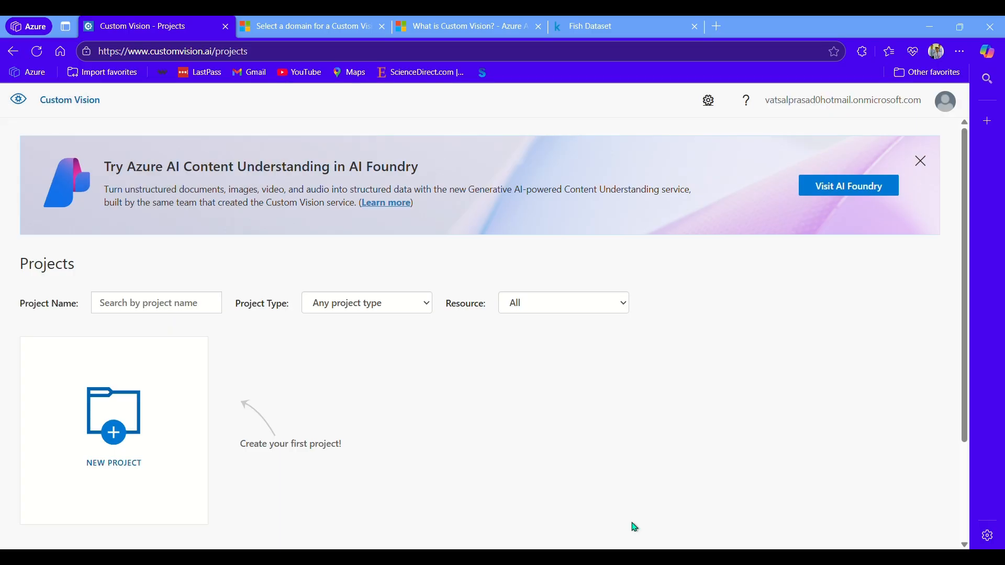
{"action": "scroll", "coordinate": [635, 526], "scroll_direction": "down", "scroll_amount": 2}
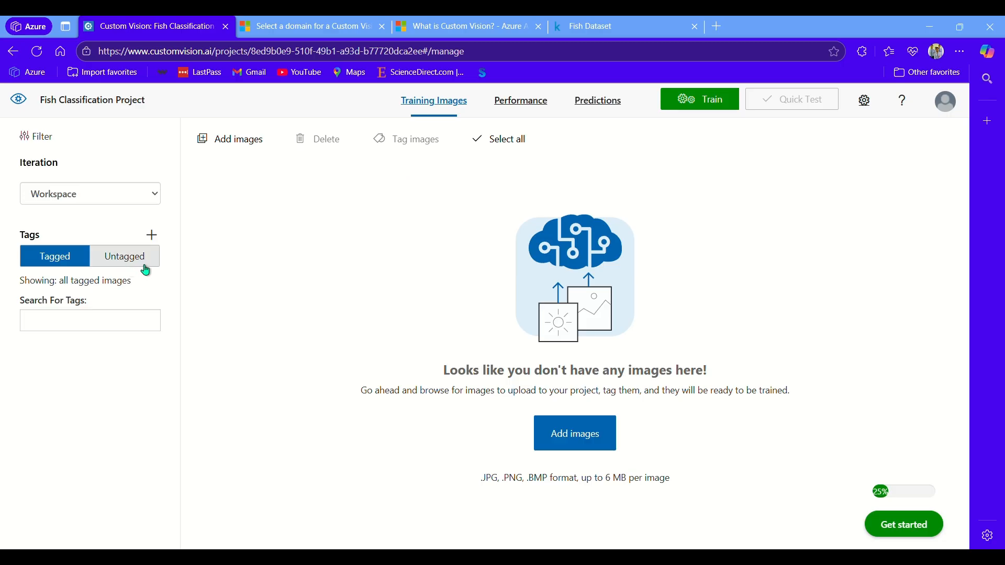
Create an image tag named "Gold Fish" in the project and save it.
{"action": "left_click", "coordinate": [150, 237]}
{"action": "type", "text": "G"}
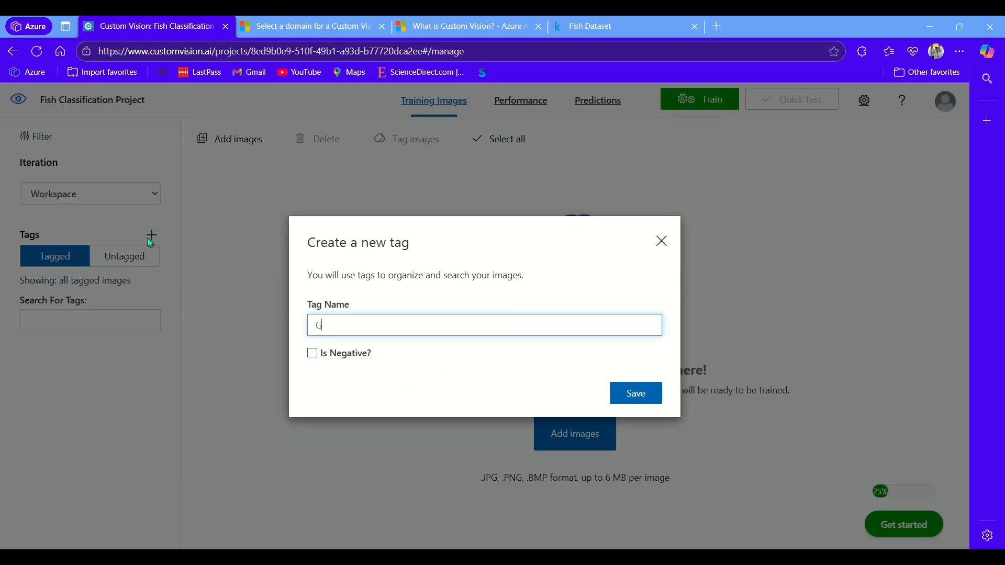
{"action": "type", "text": "old fish"}
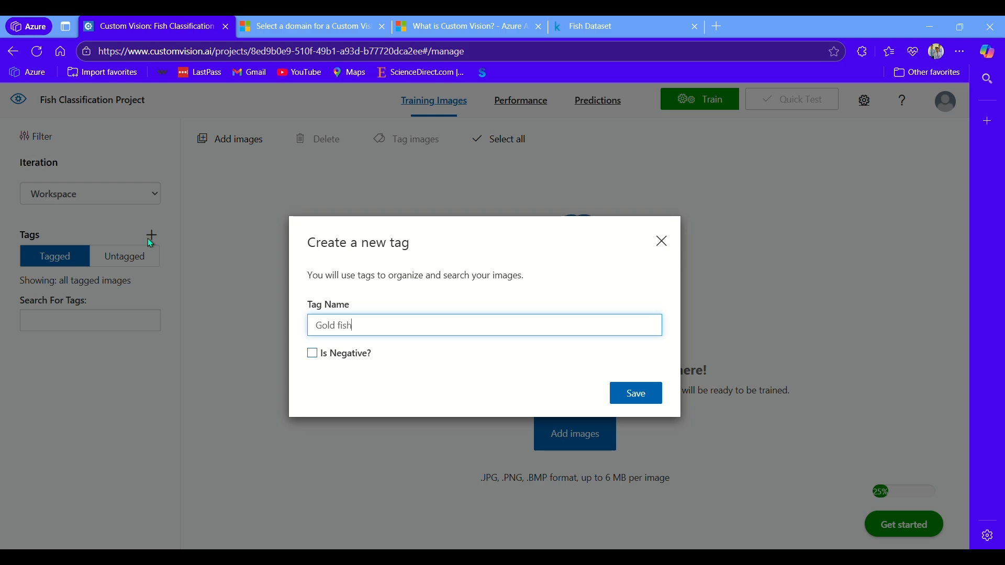
{"action": "key", "text": "BackSpace"}
{"action": "key", "text": "BackSpace"}
{"action": "key", "text": "BackSpace"}
{"action": "key", "text": "BackSpace"}
{"action": "type", "text": "Fish"}
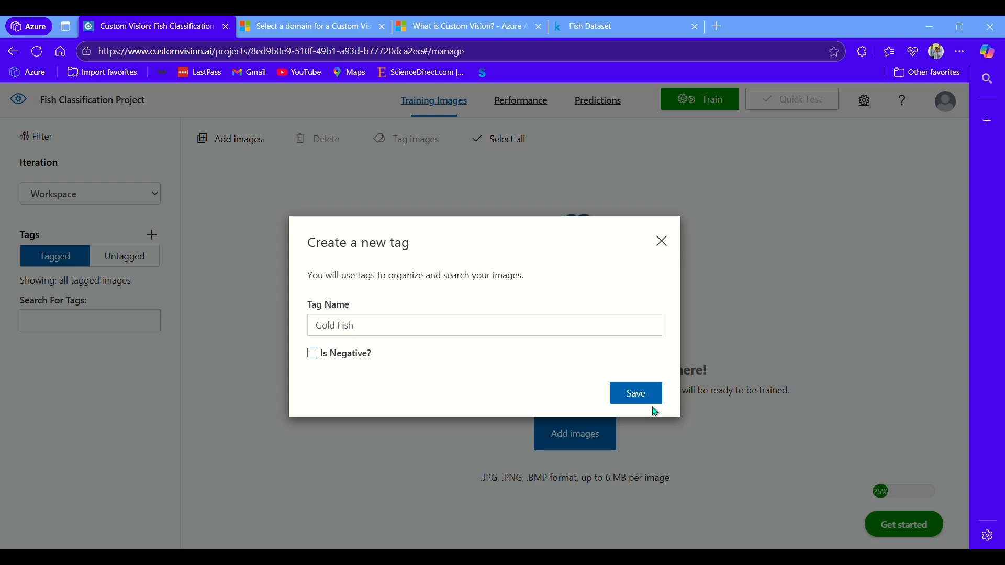
{"action": "left_click", "coordinate": [637, 393]}
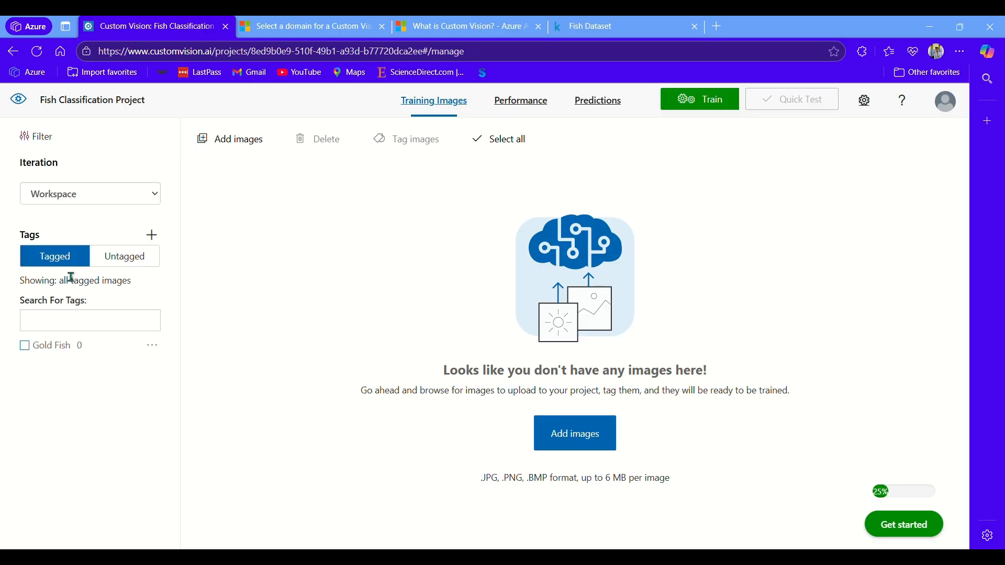
Add a second image tag named "Mullet" and save it.
{"action": "left_click", "coordinate": [152, 235]}
{"action": "type", "text": "Mullet"}
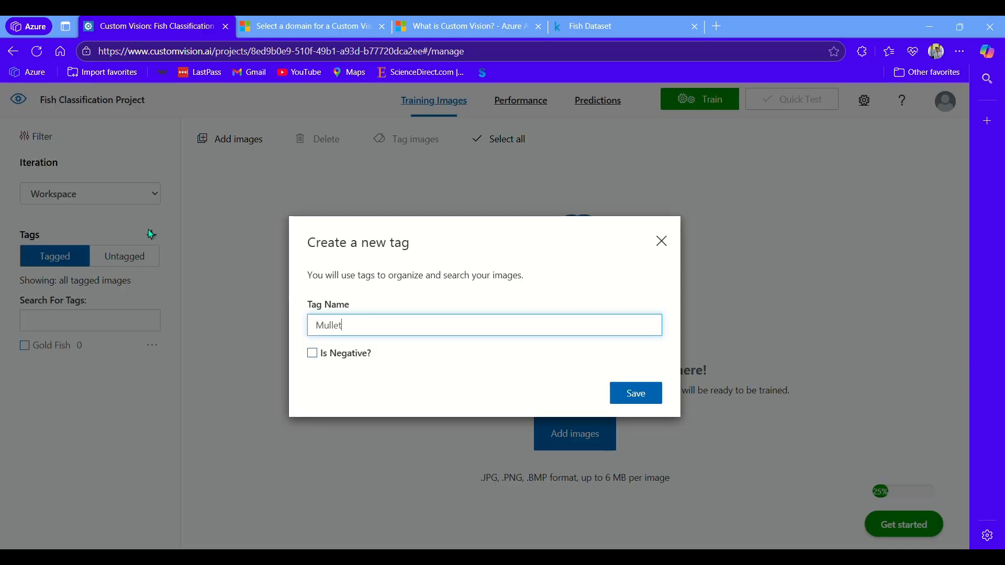
{"action": "left_click", "coordinate": [650, 396]}
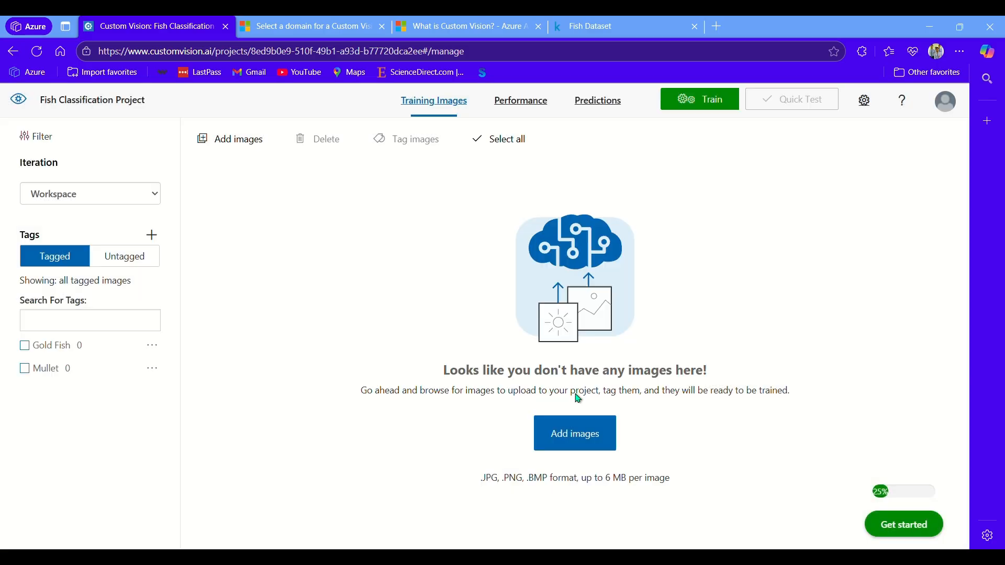
Create two more image tags named "Scat Fish" and "Green Puffer" and save each.
{"action": "left_click", "coordinate": [151, 234]}
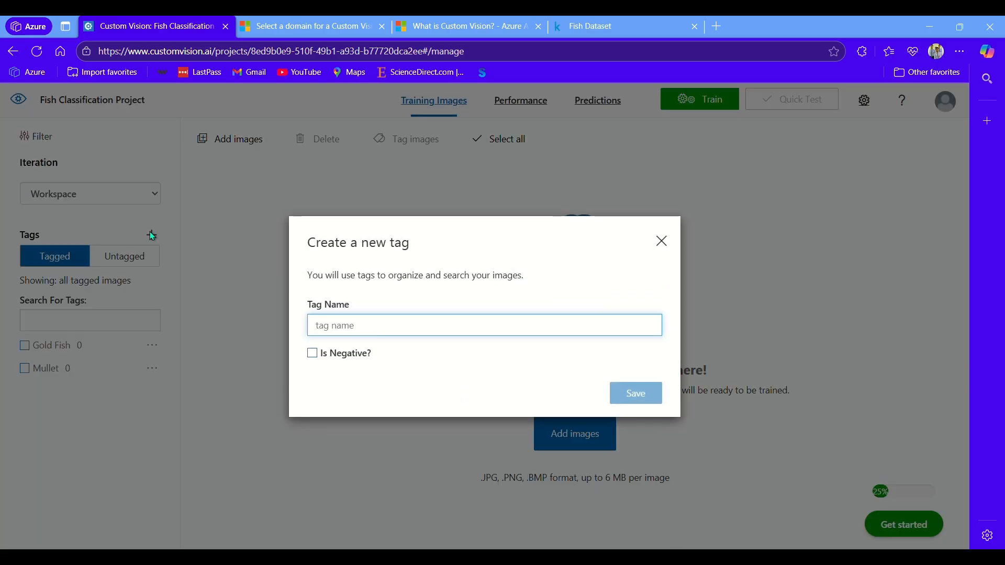
{"action": "type", "text": "Scat Fish"}
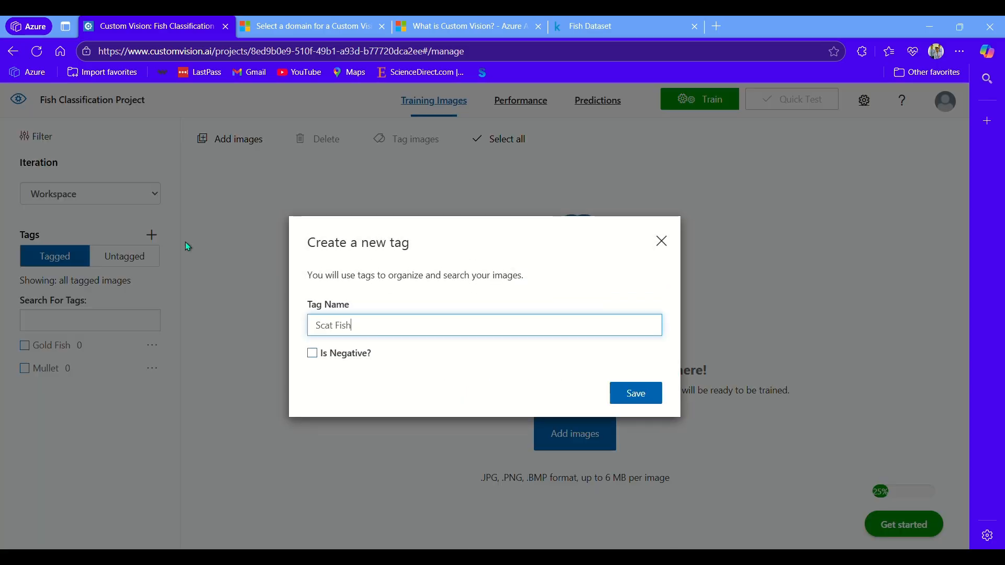
{"action": "key", "text": "Return"}
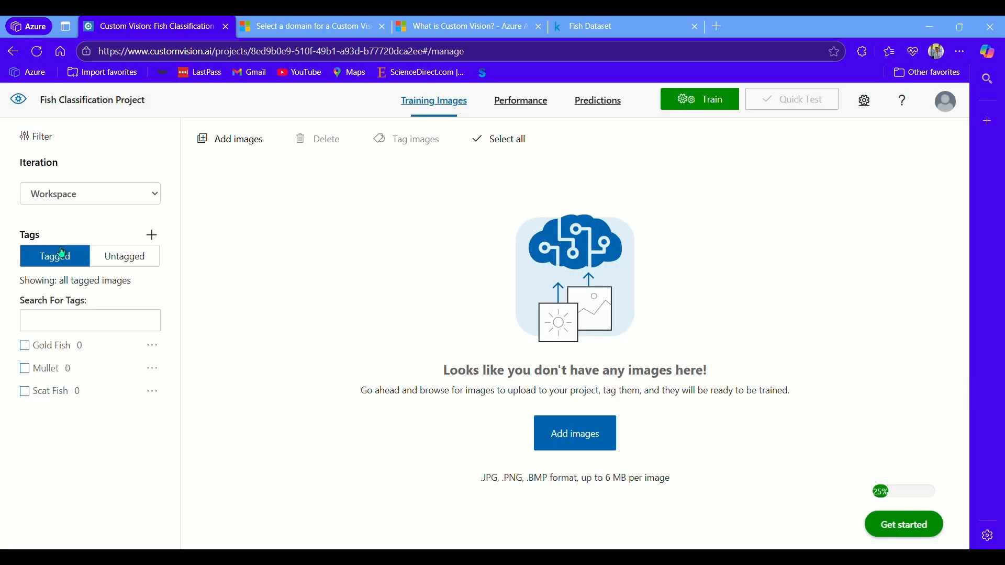
{"action": "left_click", "coordinate": [152, 234]}
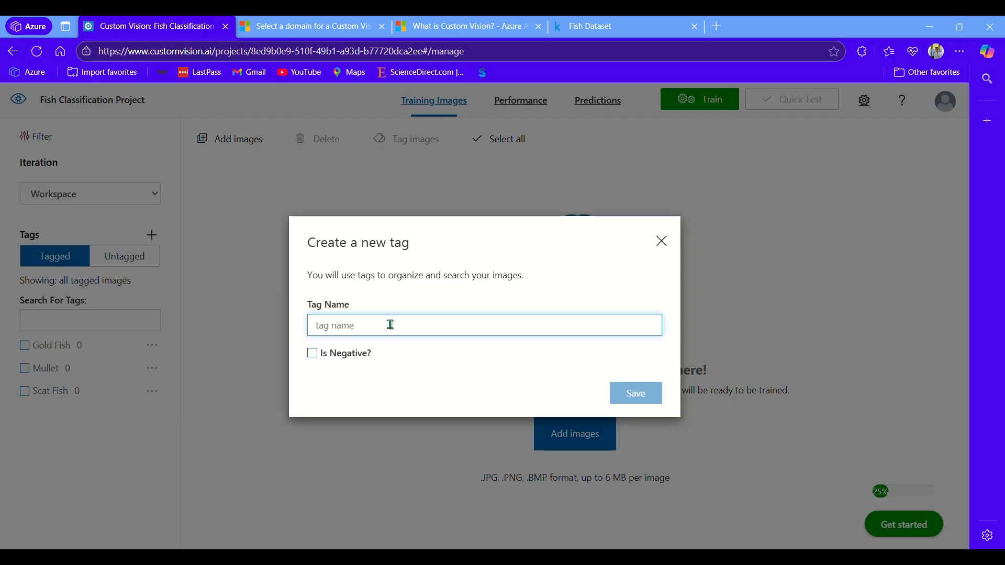
{"action": "type", "text": "Green Puffer"}
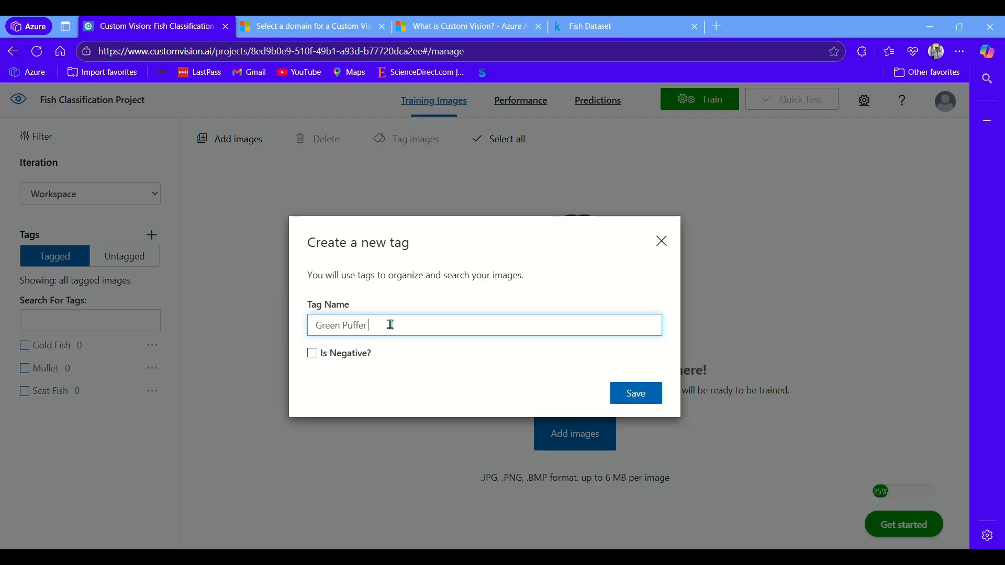
{"action": "left_click", "coordinate": [647, 395]}
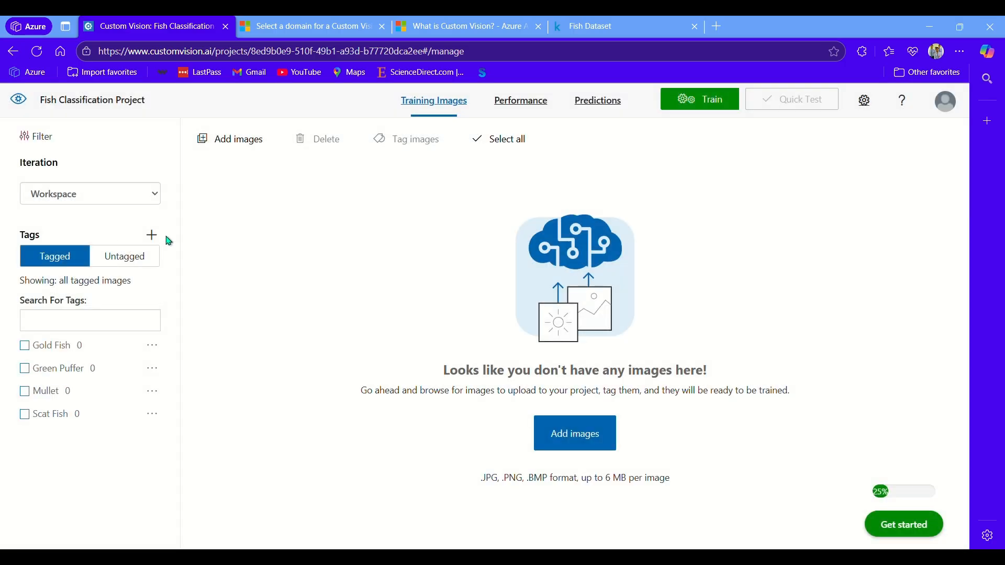
Create an image tag named "Bangus" in the project and save it.
{"action": "left_click", "coordinate": [158, 235]}
{"action": "type", "text": "Ban"}
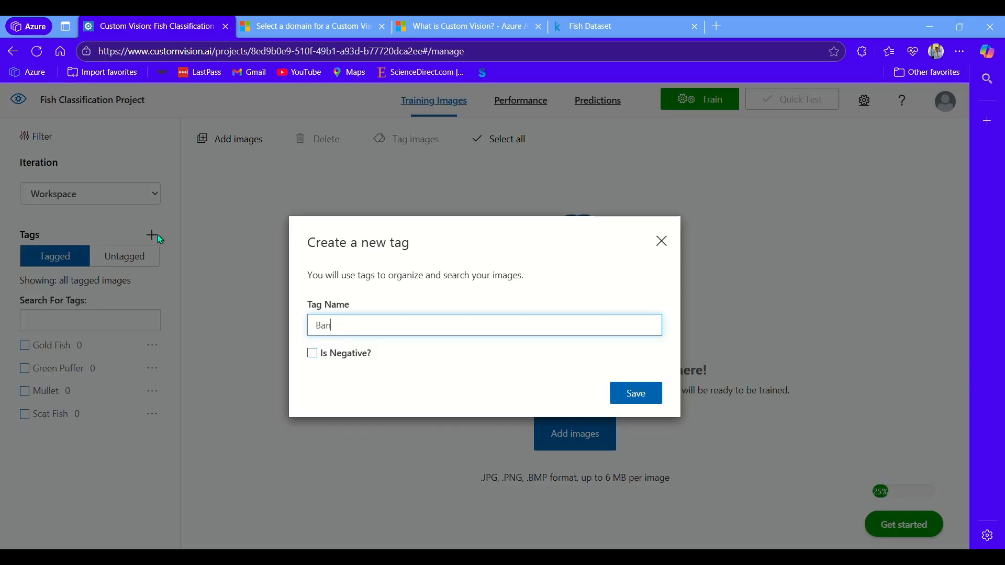
{"action": "type", "text": "gus"}
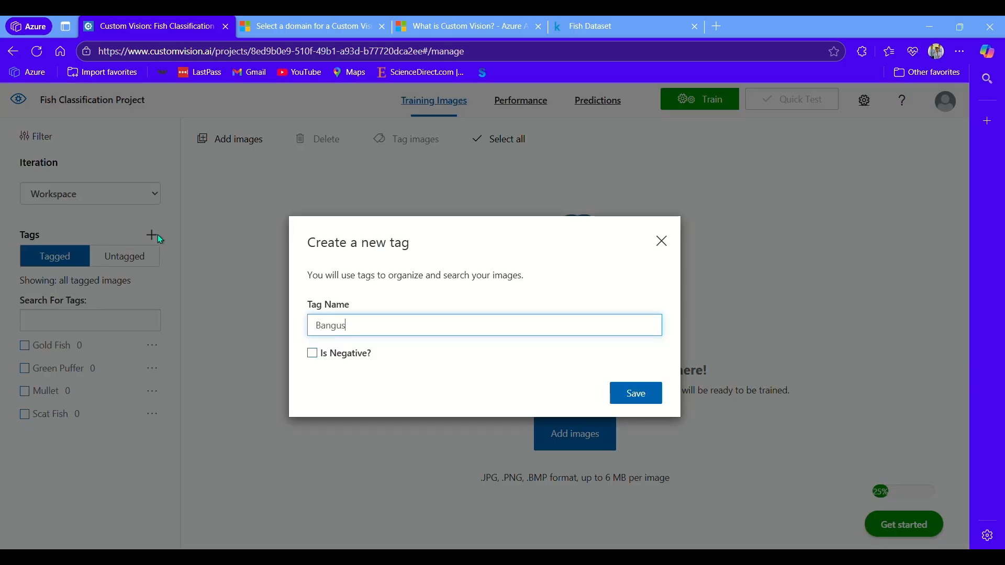
{"action": "left_click", "coordinate": [645, 394]}
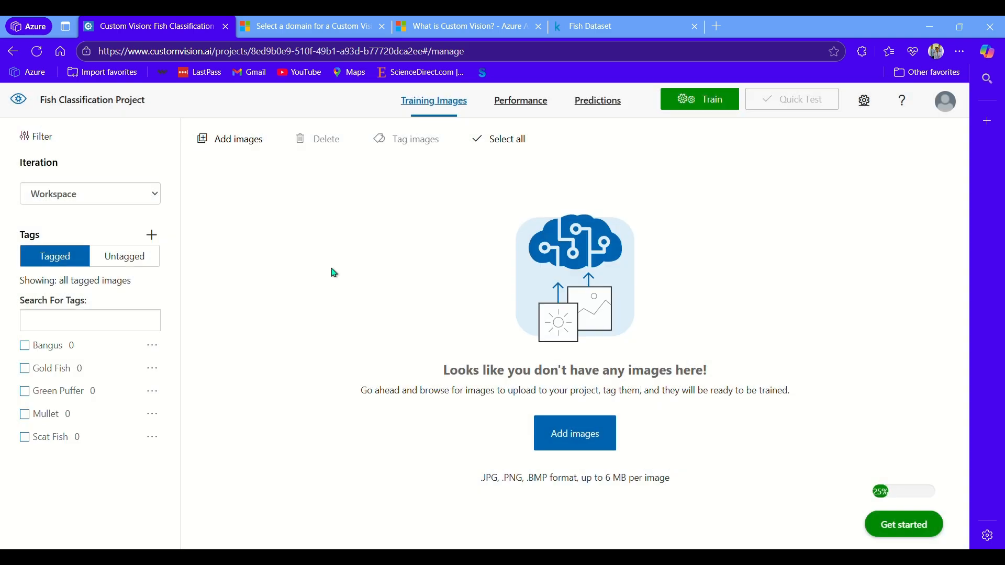
Add all images from the Bangus folder inside the Fish Dataset's Train folder on the Desktop to a new upload batch.
{"action": "left_click", "coordinate": [578, 426]}
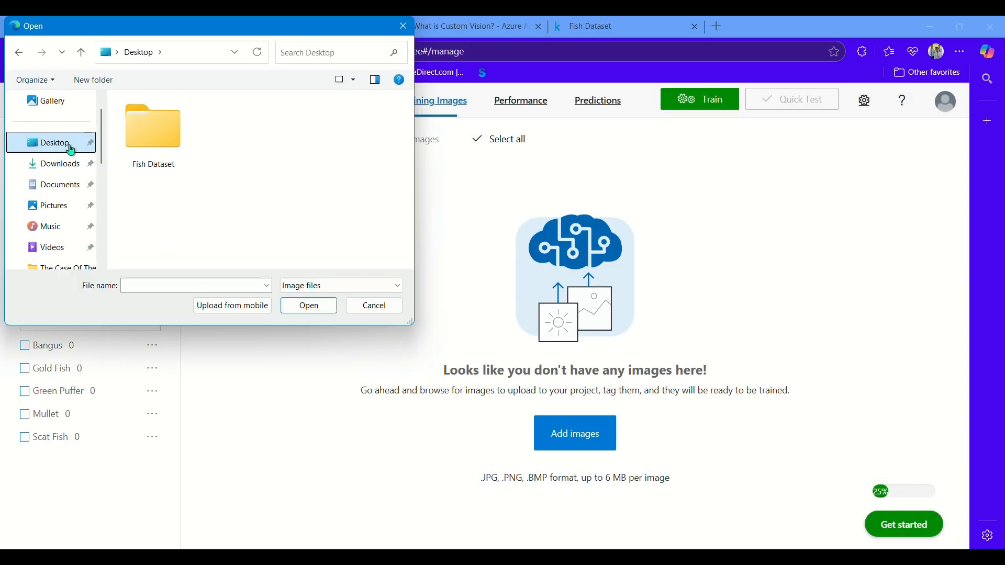
{"action": "double_click", "coordinate": [150, 135]}
{"action": "double_click", "coordinate": [149, 137]}
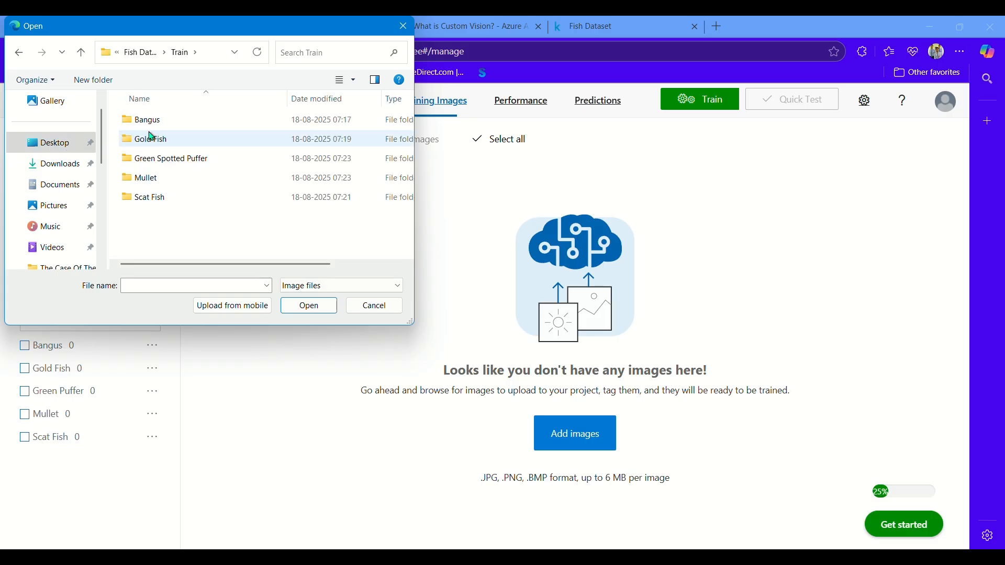
{"action": "double_click", "coordinate": [180, 121]}
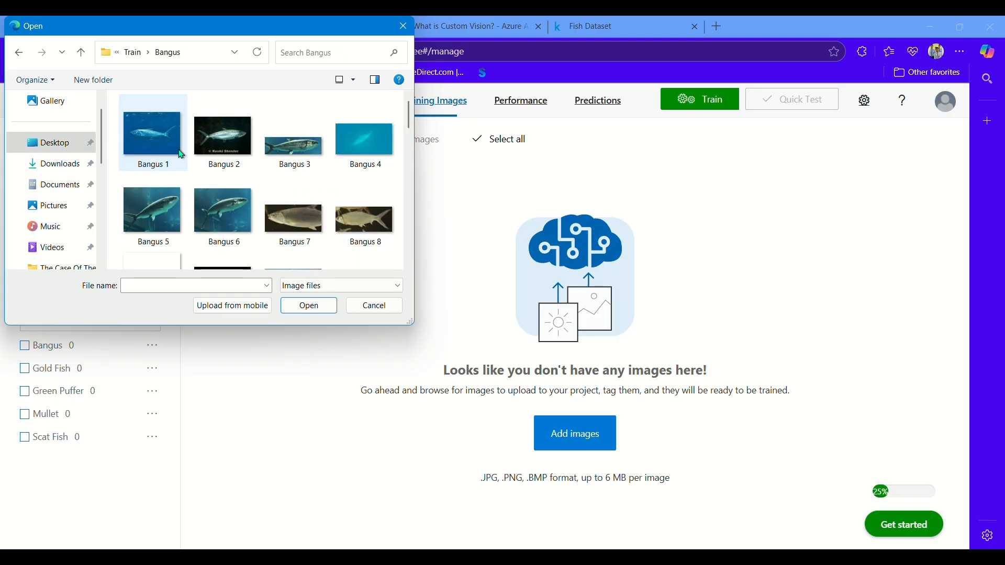
{"action": "left_click", "coordinate": [197, 211]}
{"action": "key", "text": "ctrl+a"}
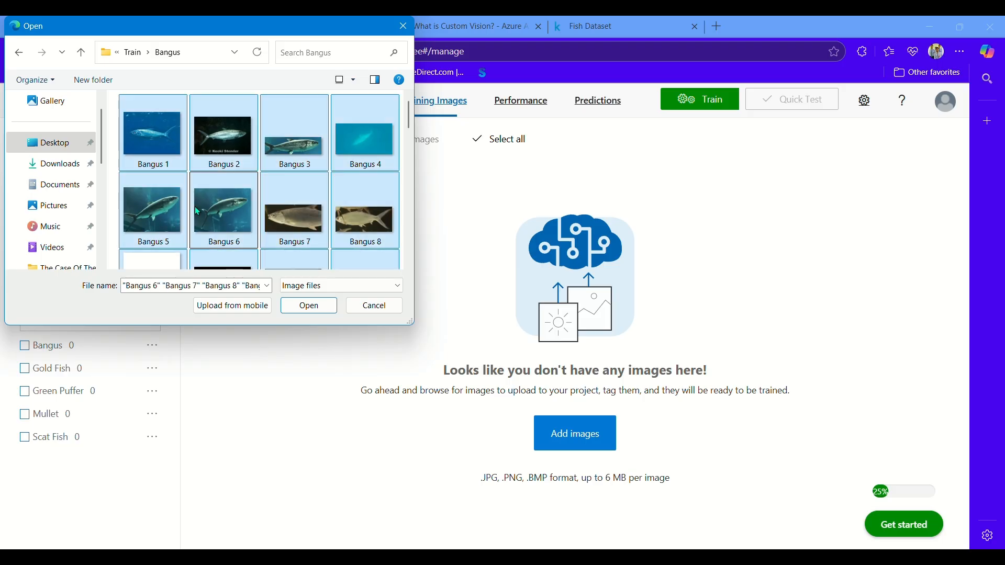
{"action": "left_click", "coordinate": [299, 306]}
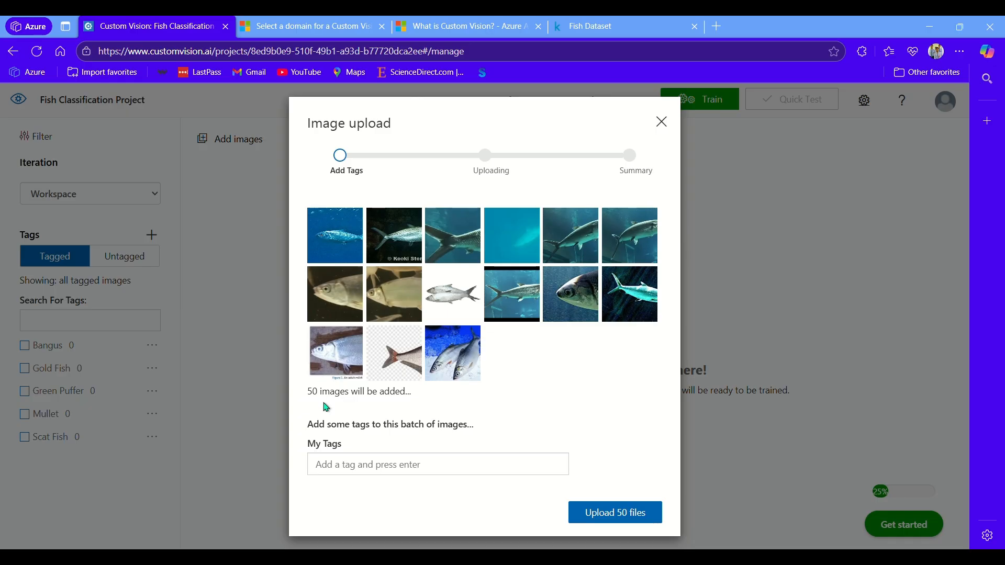
Assign the Bangus tag to the image batch, upload its 50 files and close the upload summary.
{"action": "left_click", "coordinate": [391, 460]}
{"action": "left_click", "coordinate": [385, 493]}
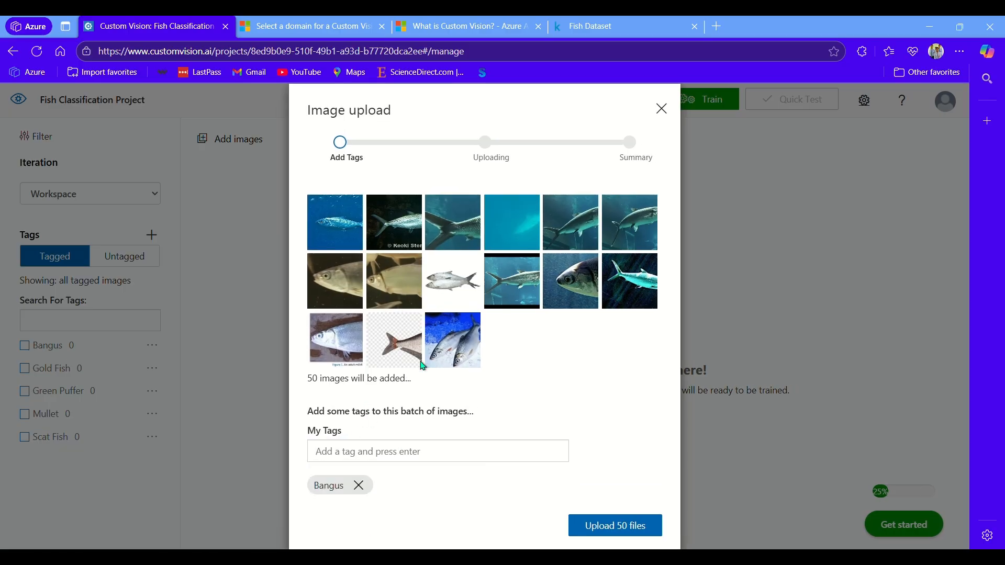
{"action": "left_click", "coordinate": [601, 527]}
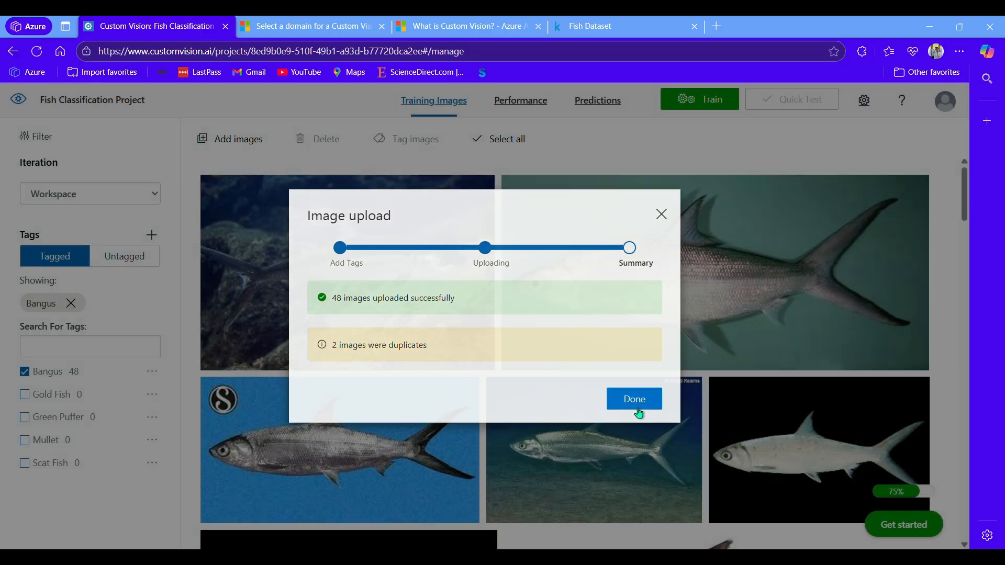
{"action": "left_click", "coordinate": [635, 410]}
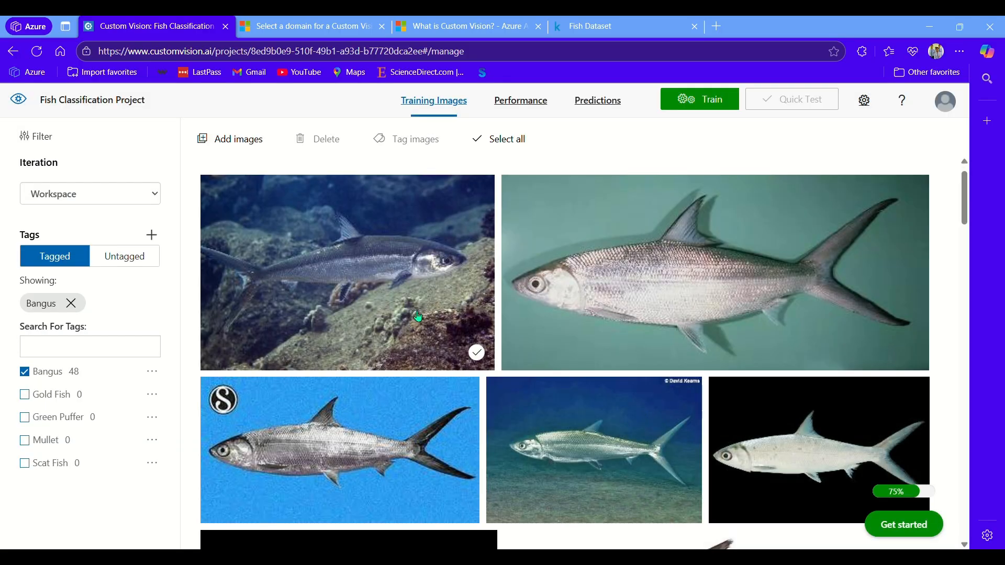
Add all images from the Train dataset's Gold Fish folder to a new upload batch.
{"action": "scroll", "coordinate": [418, 315], "scroll_direction": "down", "scroll_amount": 15}
{"action": "scroll", "coordinate": [418, 316], "scroll_direction": "up", "scroll_amount": 12}
{"action": "scroll", "coordinate": [418, 316], "scroll_direction": "down", "scroll_amount": 12}
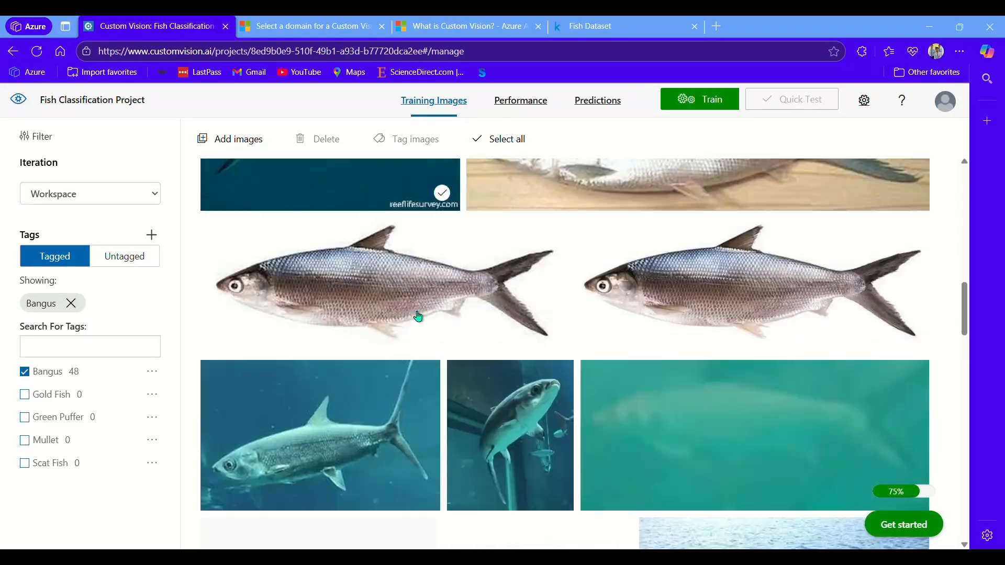
{"action": "scroll", "coordinate": [418, 316], "scroll_direction": "up", "scroll_amount": 6}
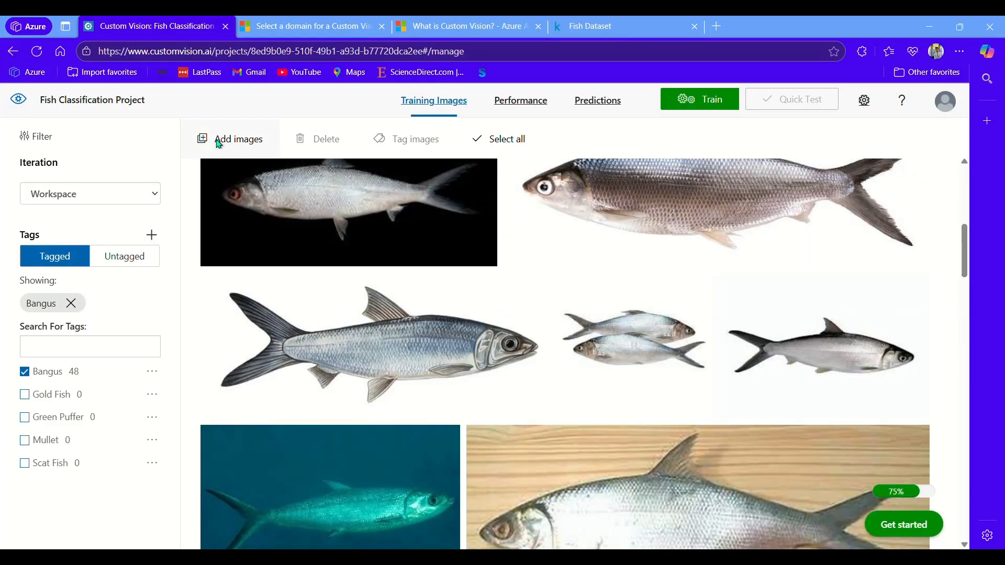
{"action": "left_click", "coordinate": [217, 140]}
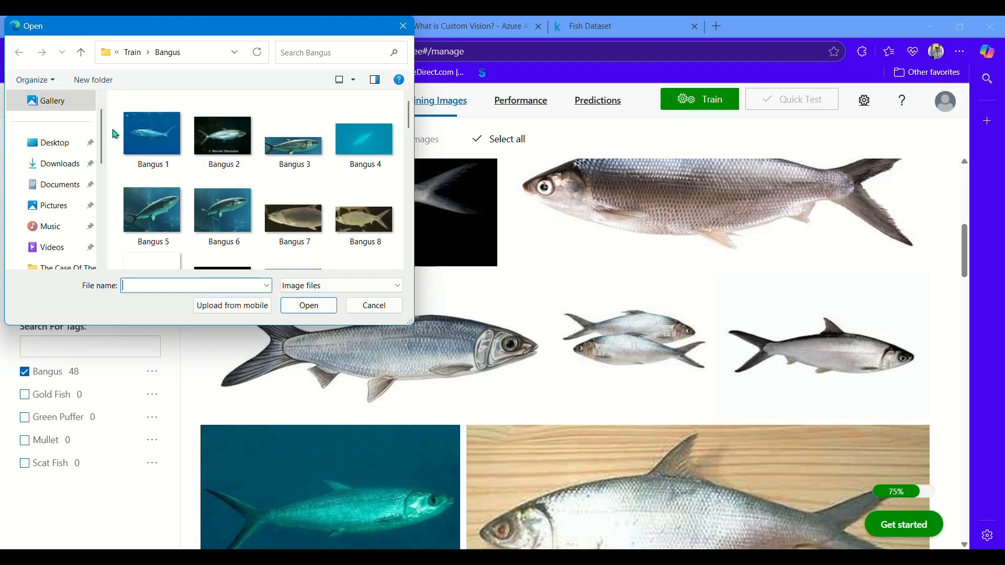
{"action": "left_click", "coordinate": [88, 54]}
{"action": "double_click", "coordinate": [164, 139]}
{"action": "left_click", "coordinate": [209, 173]}
{"action": "key", "text": "ctrl+a"}
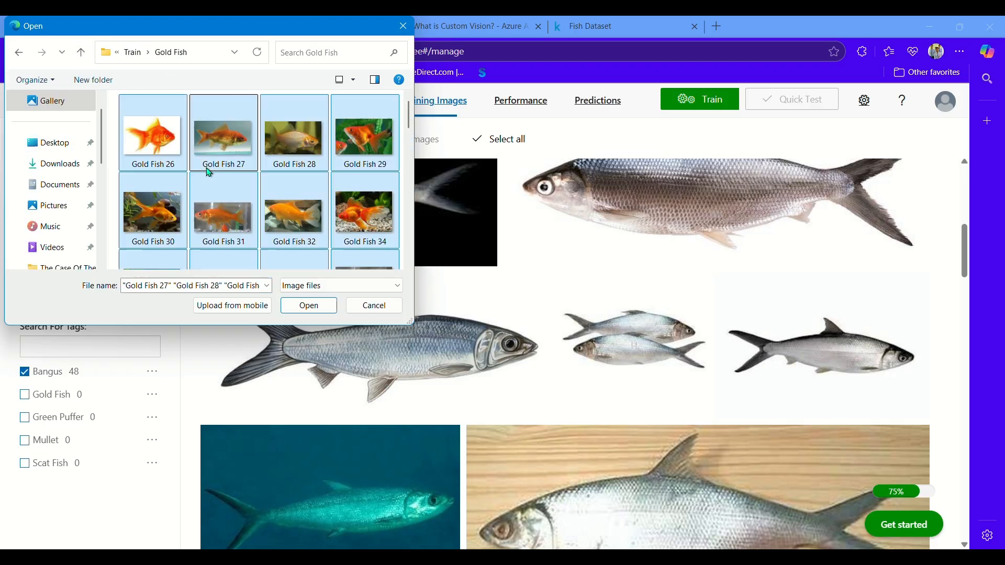
{"action": "left_click", "coordinate": [314, 306]}
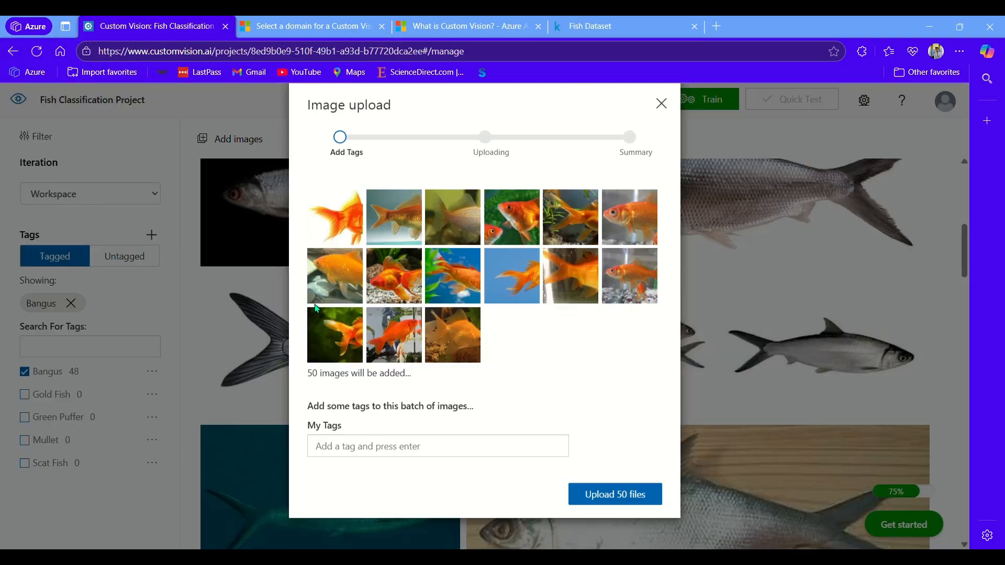
Assign the Gold Fish tag to the image batch and upload its 50 files.
{"action": "left_click", "coordinate": [398, 468]}
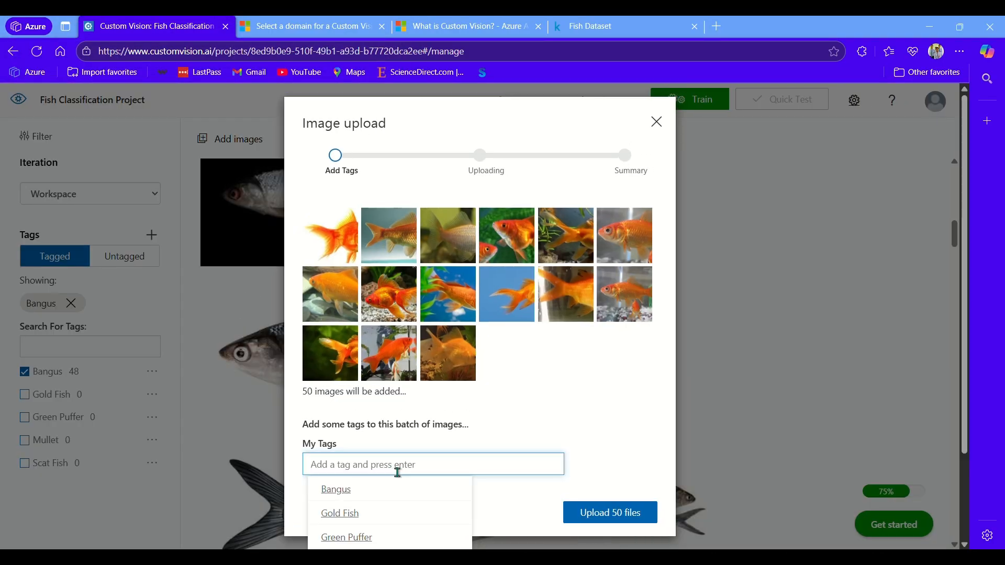
{"action": "left_click", "coordinate": [375, 514]}
{"action": "left_click", "coordinate": [578, 526]}
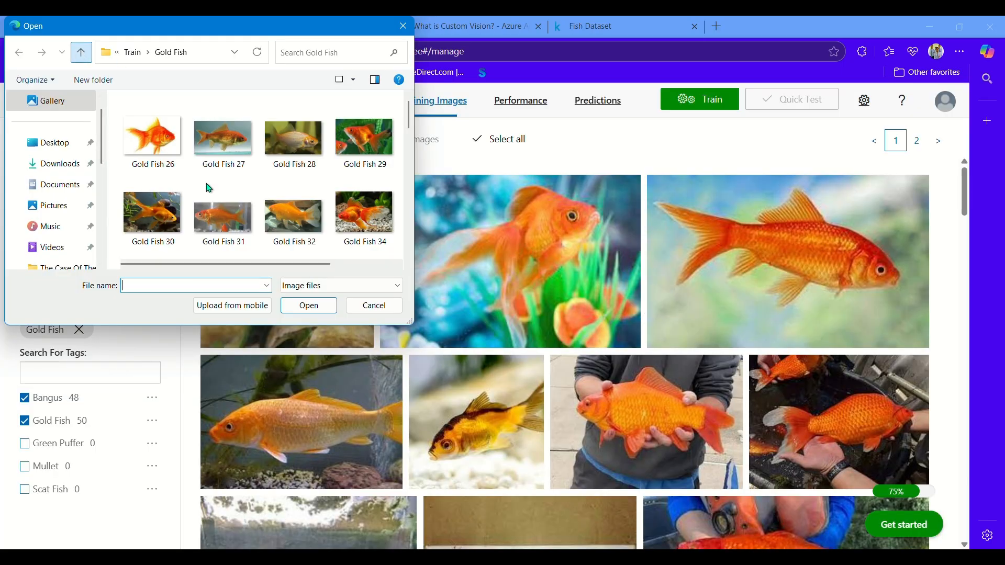
Add all images from the Train dataset's Green Spotted Puffer folder to a new upload batch.
{"action": "key", "text": "alt+Up"}
{"action": "double_click", "coordinate": [164, 160]}
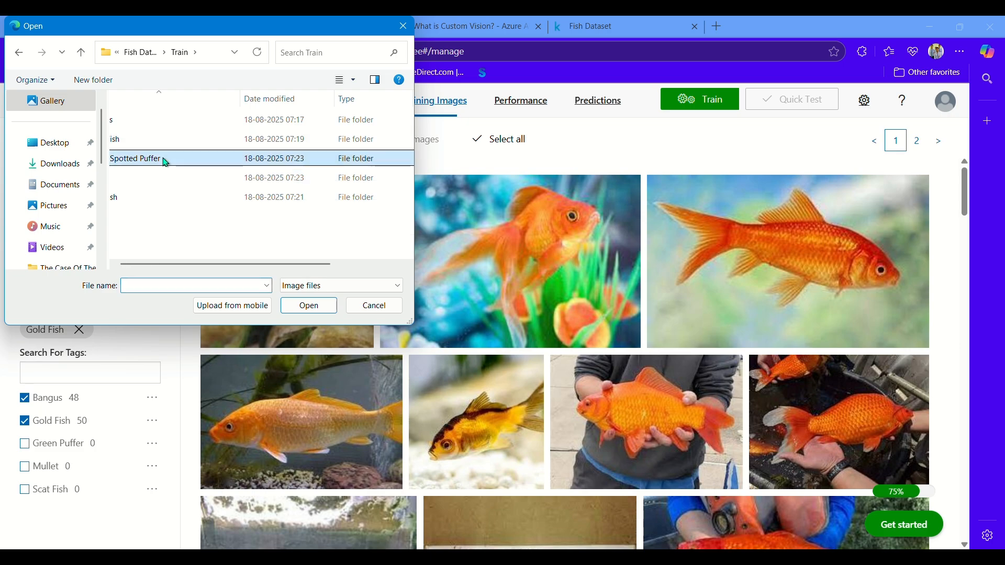
{"action": "key", "text": "ctrl+a"}
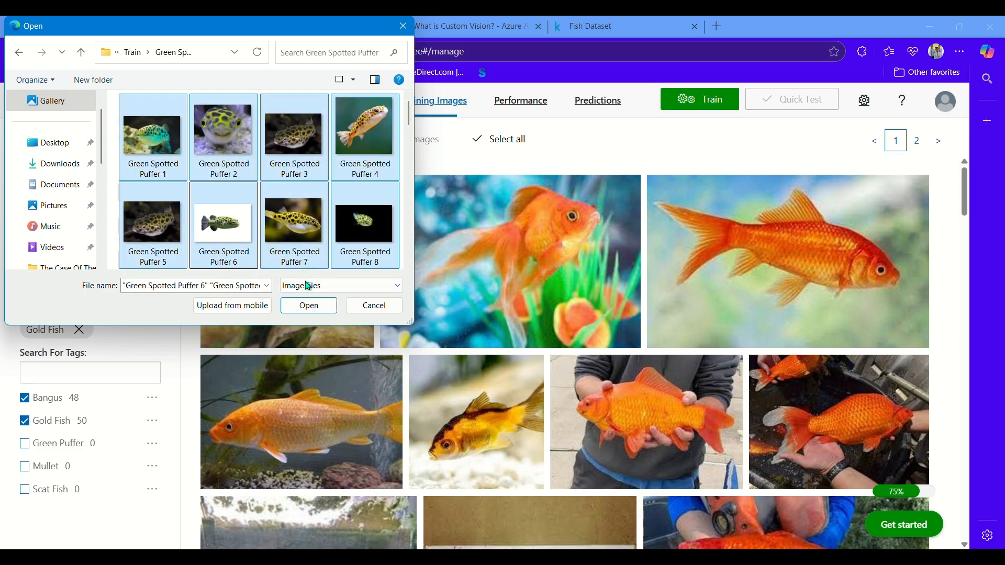
{"action": "left_click", "coordinate": [308, 303]}
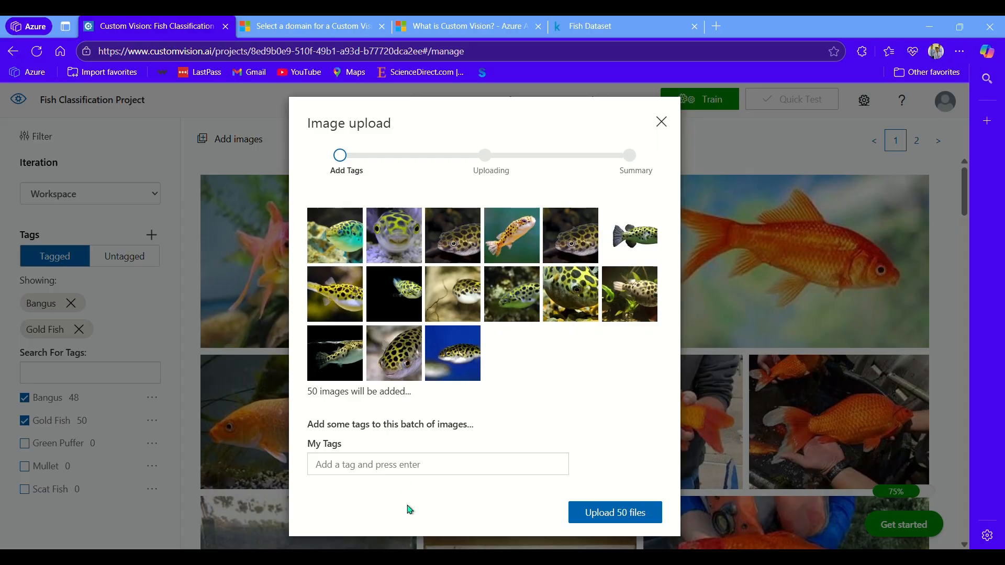
Assign the Green Puffer tag to the image batch, upload its 50 files and close the upload summary.
{"action": "left_click", "coordinate": [378, 474]}
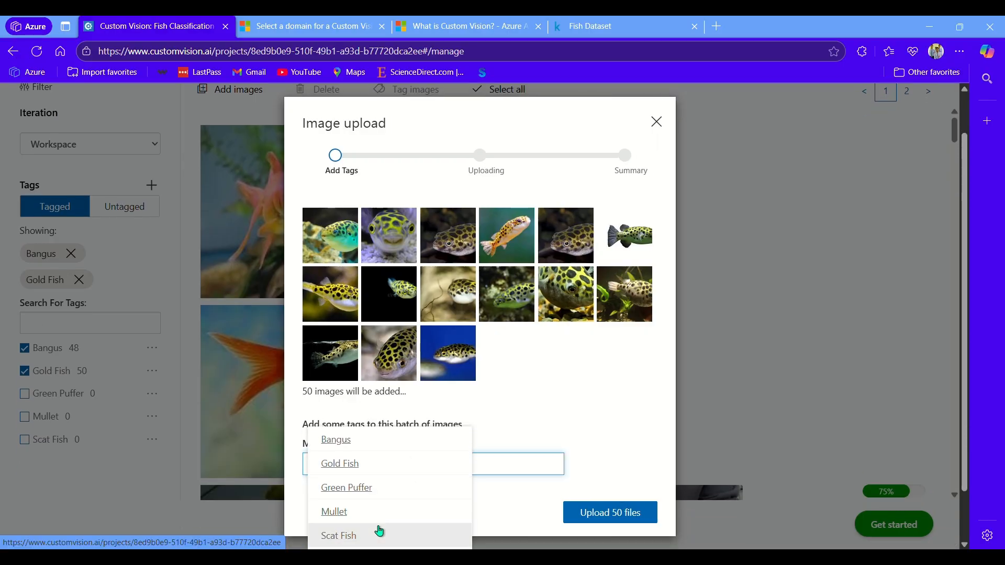
{"action": "left_click", "coordinate": [373, 486]}
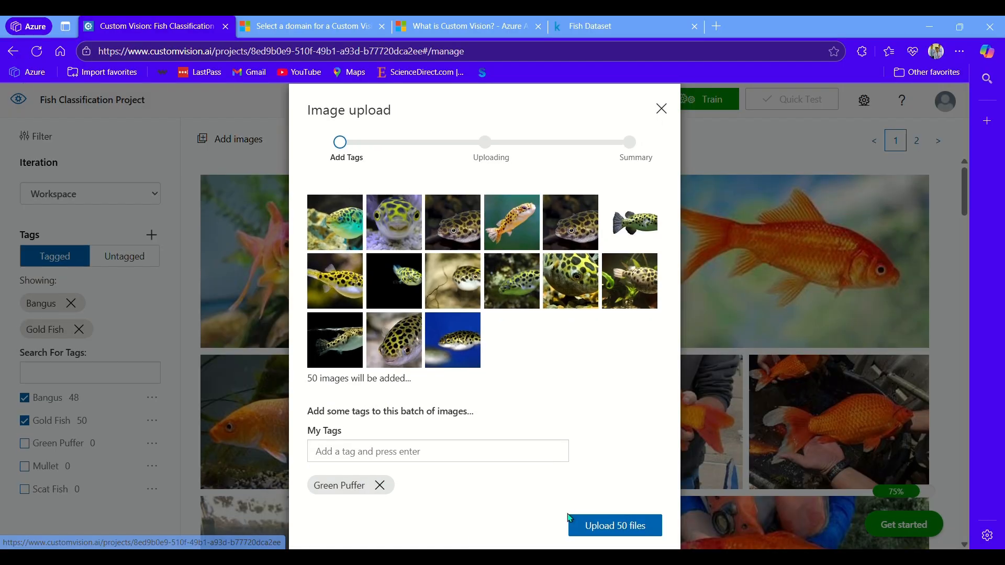
{"action": "left_click", "coordinate": [598, 525]}
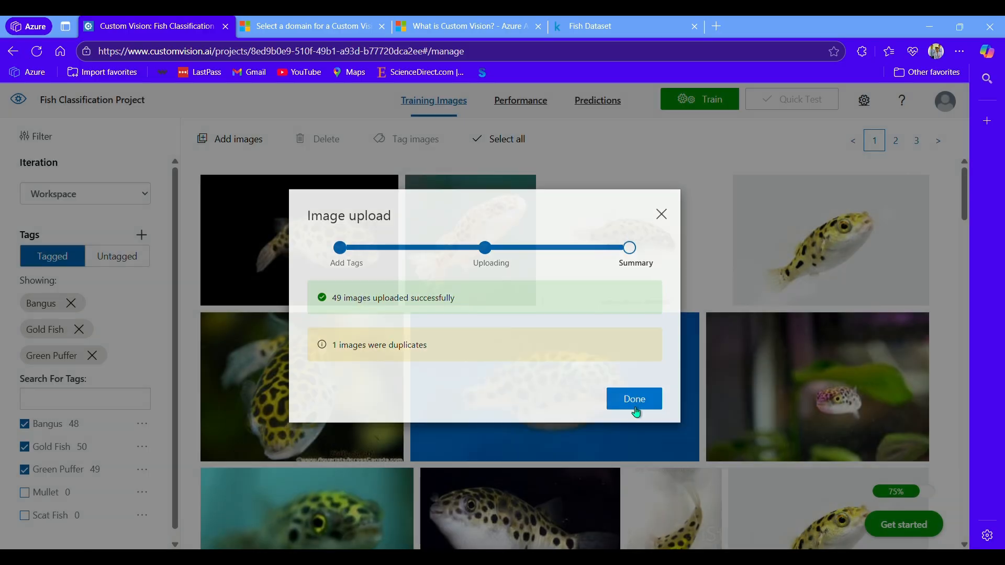
{"action": "left_click", "coordinate": [635, 410]}
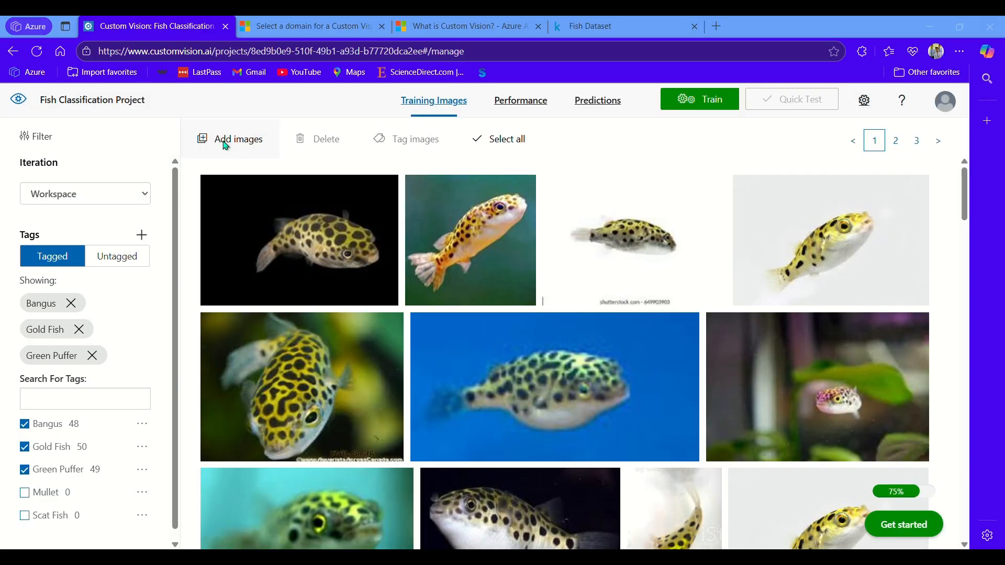
Add all images from the Train dataset's Mullet folder to a new upload batch.
{"action": "left_click", "coordinate": [225, 142]}
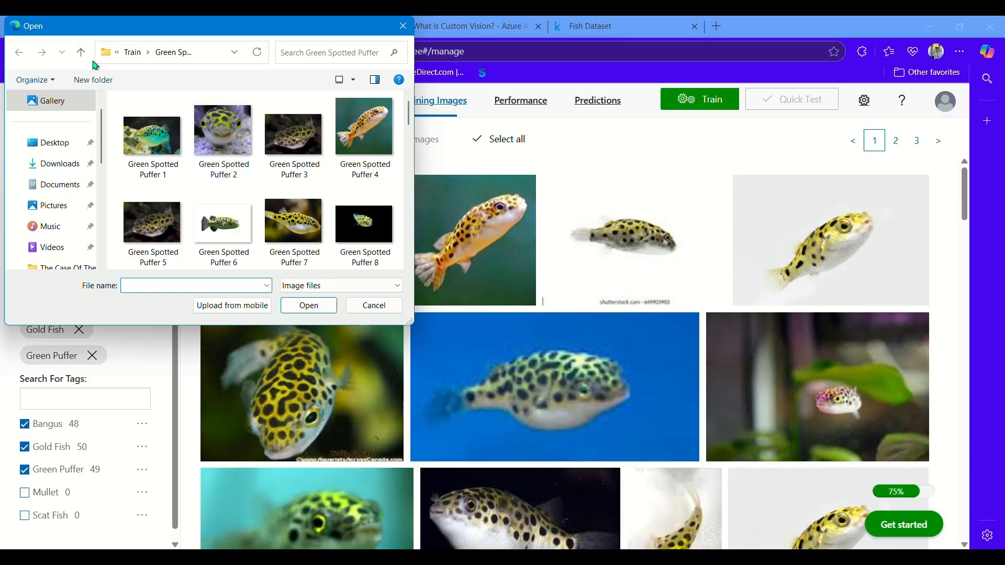
{"action": "left_click", "coordinate": [81, 52]}
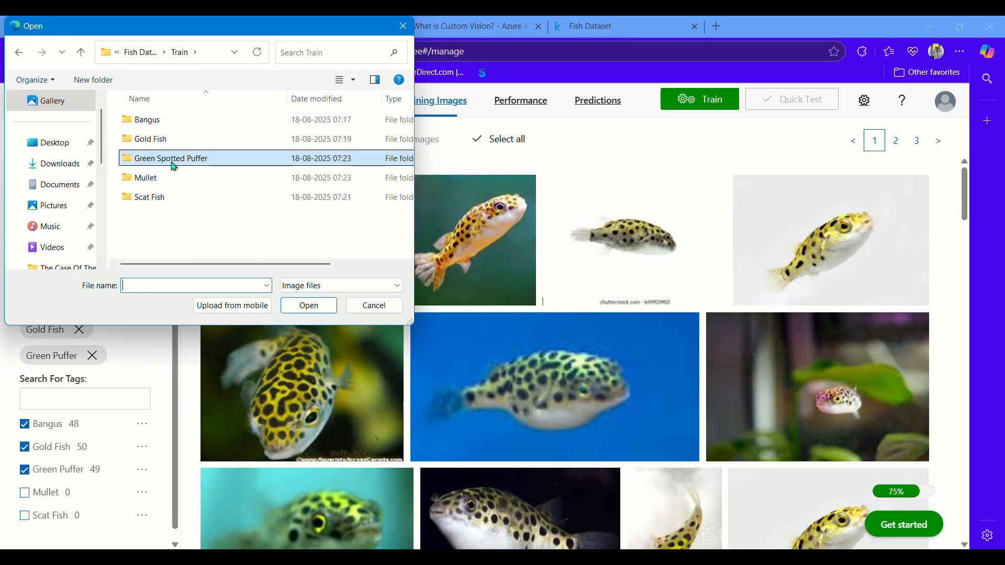
{"action": "double_click", "coordinate": [175, 179]}
{"action": "left_click", "coordinate": [243, 192]}
{"action": "key", "text": "ctrl+a"}
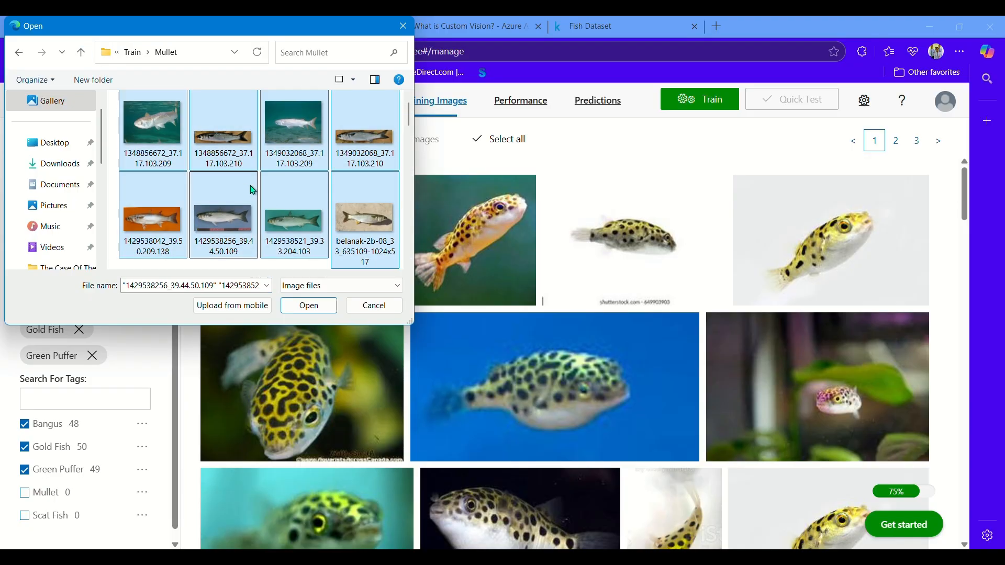
{"action": "left_click", "coordinate": [330, 305]}
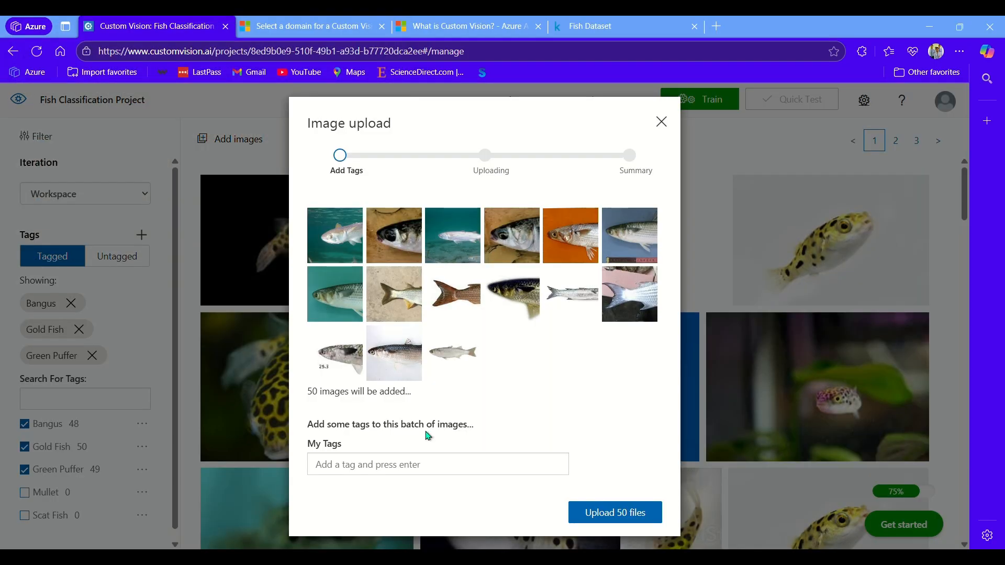
Assign the Mullet tag to the image batch, upload its 50 files and close the upload summary.
{"action": "left_click", "coordinate": [427, 458]}
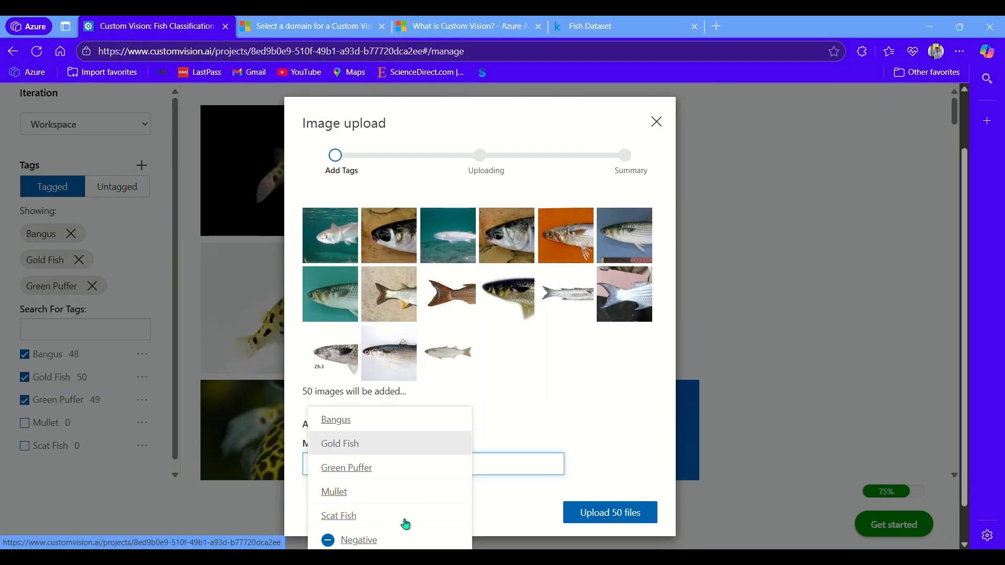
{"action": "left_click", "coordinate": [370, 469]}
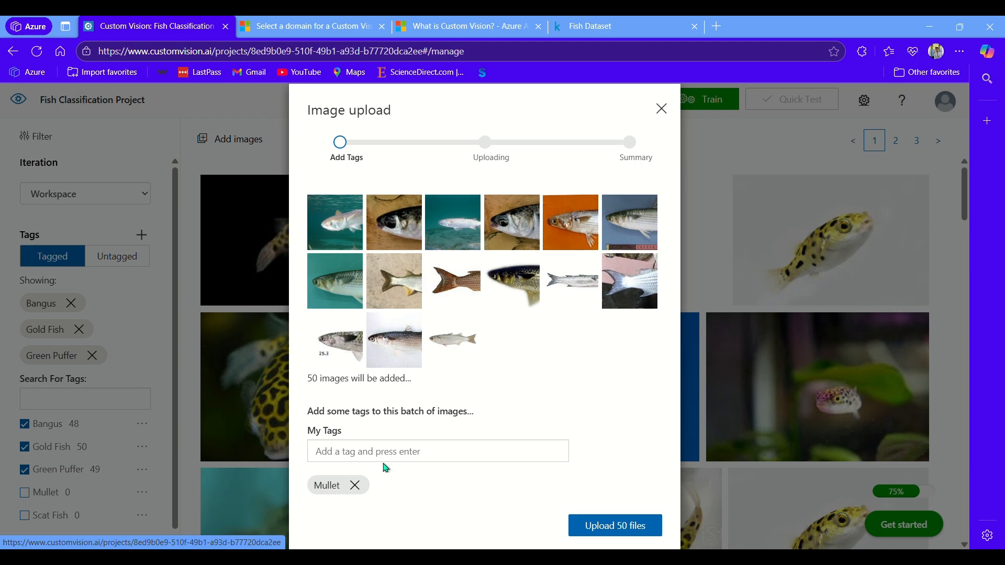
{"action": "left_click", "coordinate": [620, 532]}
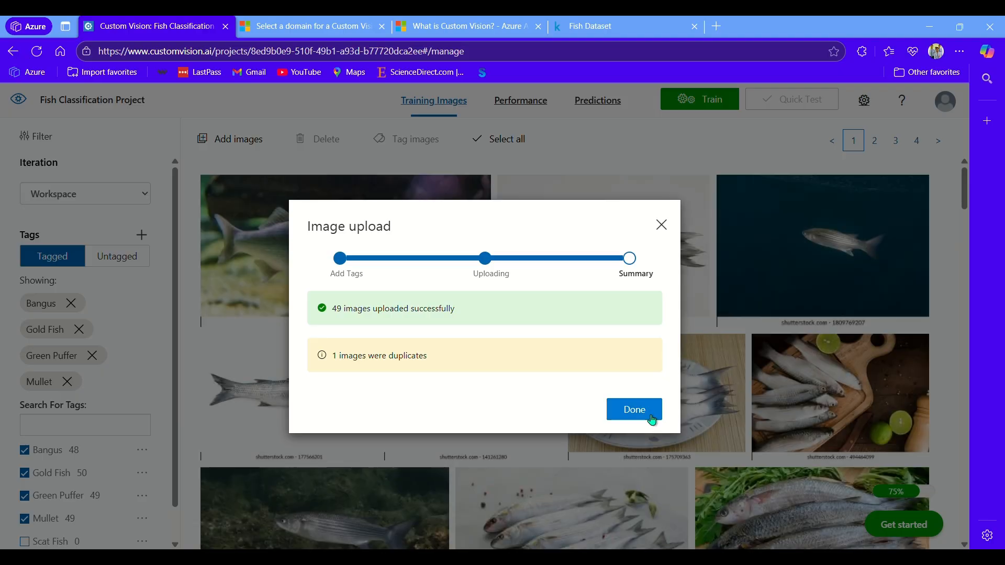
{"action": "left_click", "coordinate": [634, 410]}
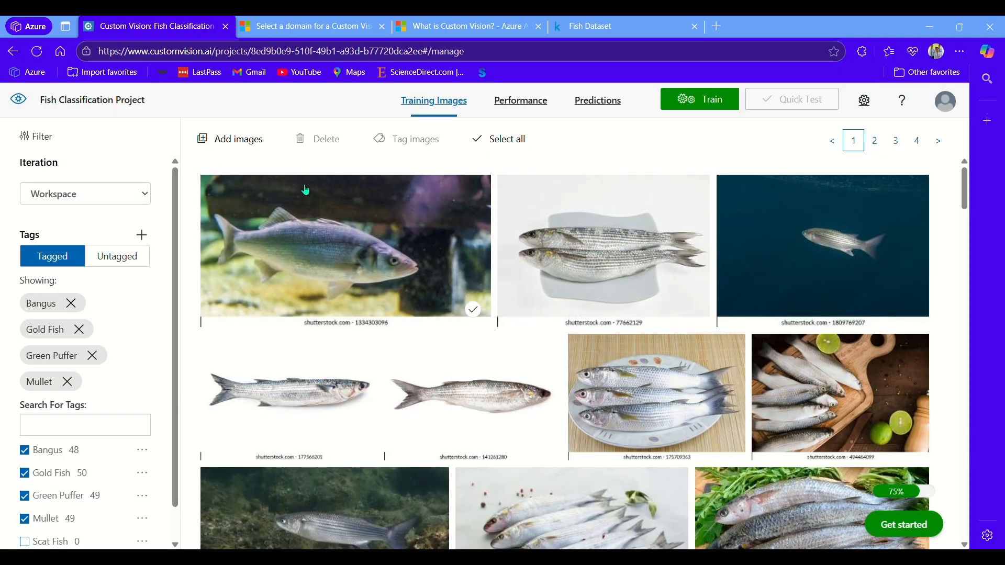
Add all images from the Train dataset's Scat Fish folder to a new upload batch.
{"action": "left_click", "coordinate": [231, 140]}
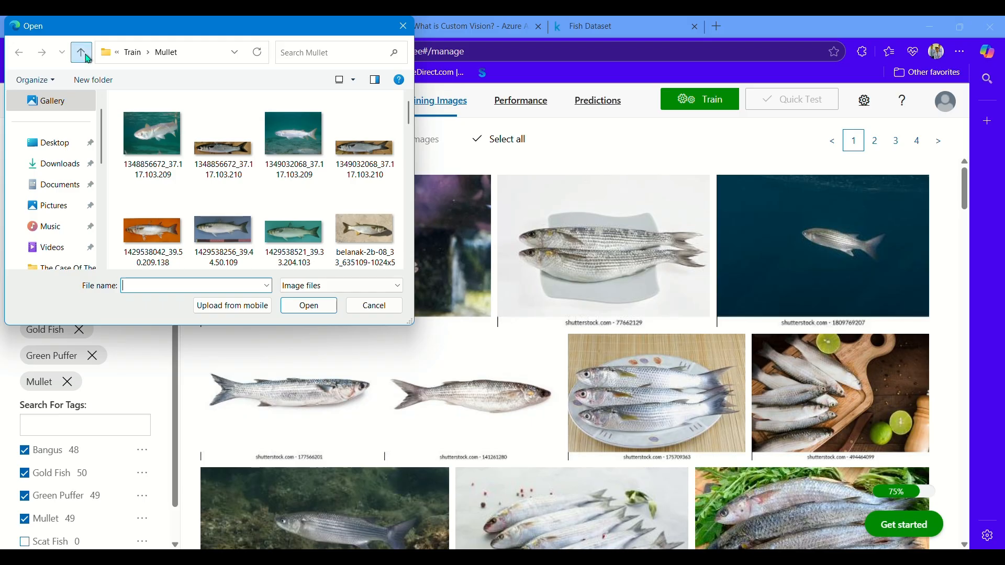
{"action": "left_click", "coordinate": [82, 52]}
{"action": "left_click", "coordinate": [197, 158]}
{"action": "left_click", "coordinate": [184, 200]}
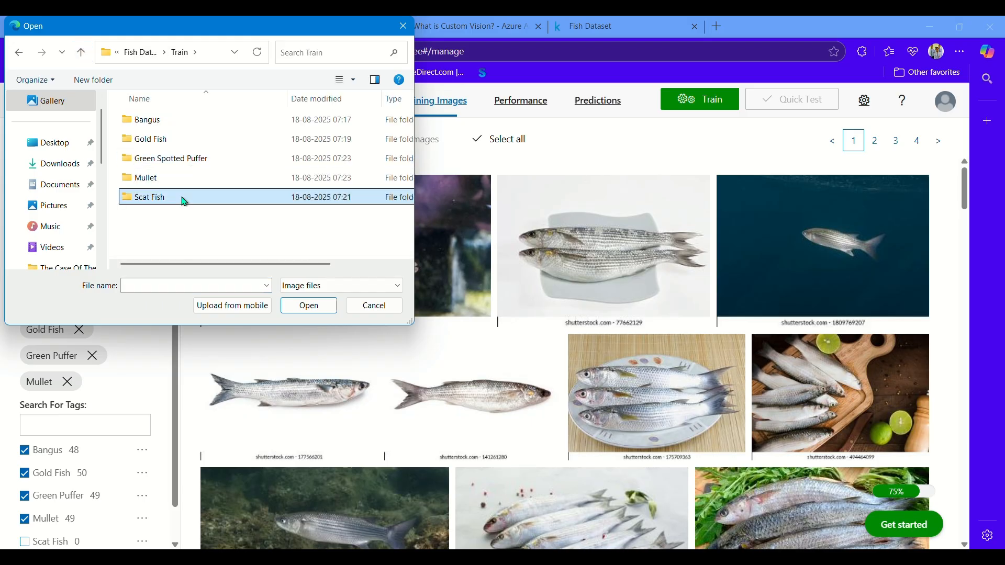
{"action": "double_click", "coordinate": [184, 201]}
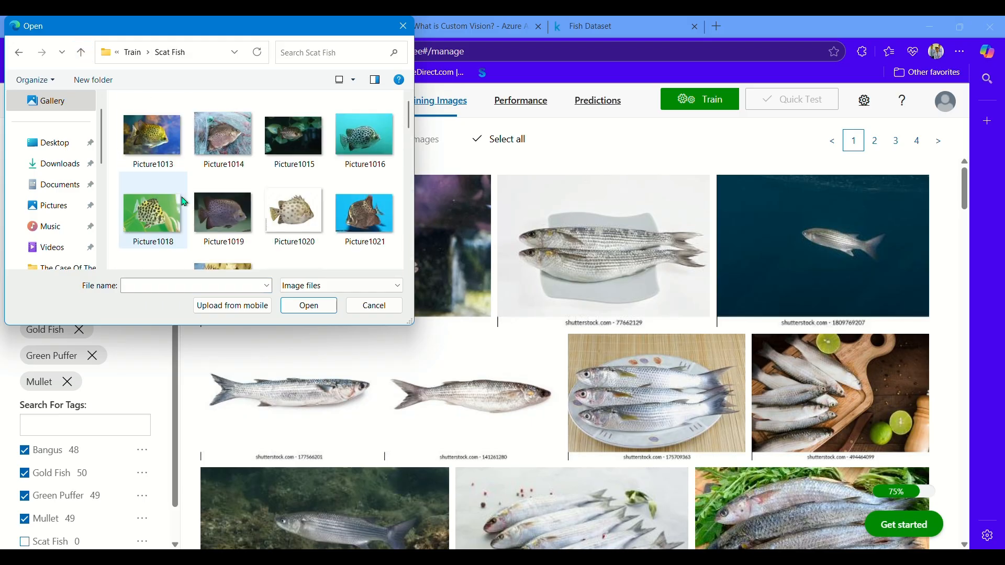
{"action": "key", "text": "ctrl+a"}
{"action": "left_click", "coordinate": [308, 306]}
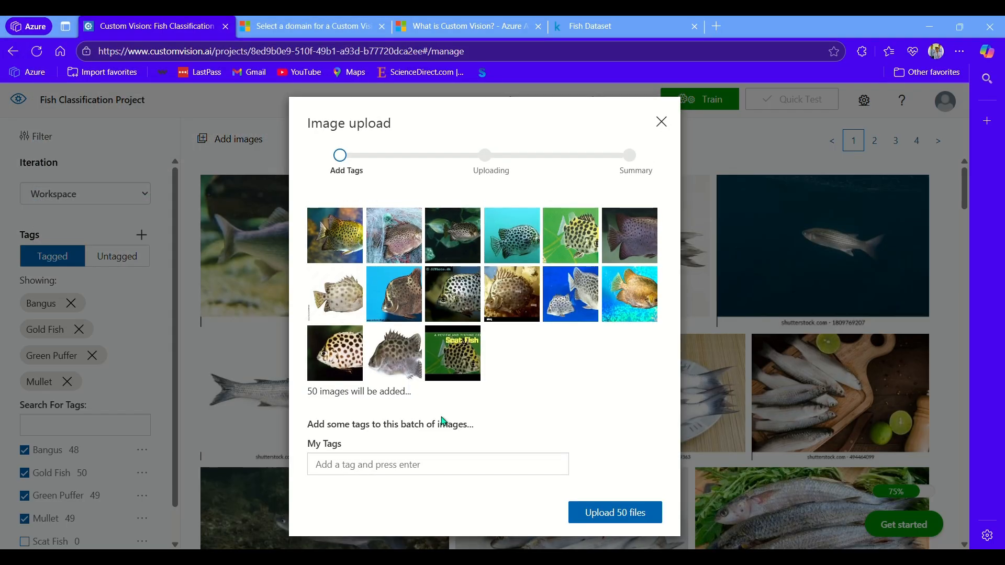
Assign the Scat Fish tag to the image batch, upload its 50 files and close the upload summary.
{"action": "left_click", "coordinate": [420, 467]}
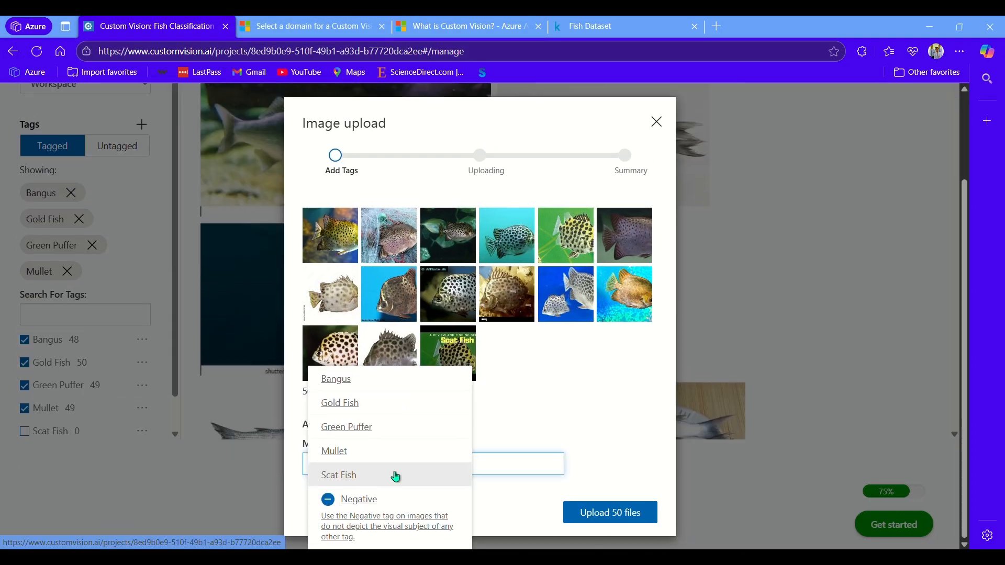
{"action": "left_click", "coordinate": [395, 476]}
{"action": "left_click", "coordinate": [620, 521]}
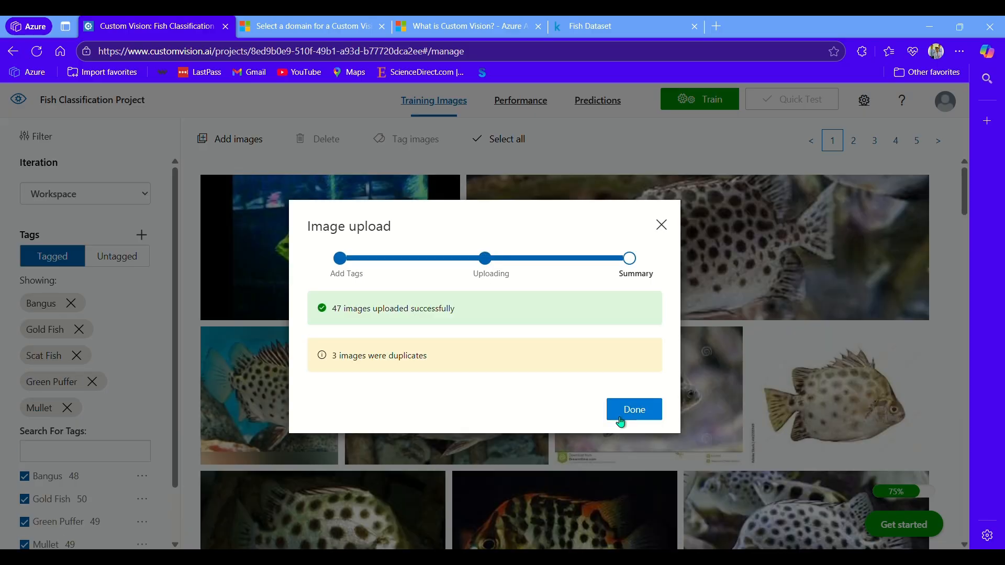
{"action": "left_click", "coordinate": [620, 421]}
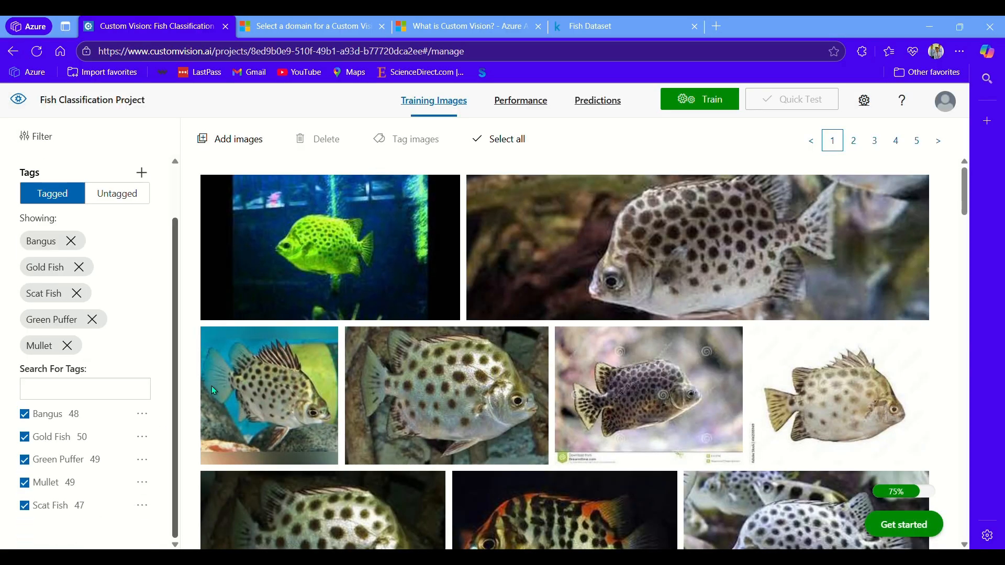
{"action": "scroll", "coordinate": [460, 332], "scroll_direction": "down", "scroll_amount": 3}
{"action": "scroll", "coordinate": [460, 332], "scroll_direction": "up", "scroll_amount": 4}
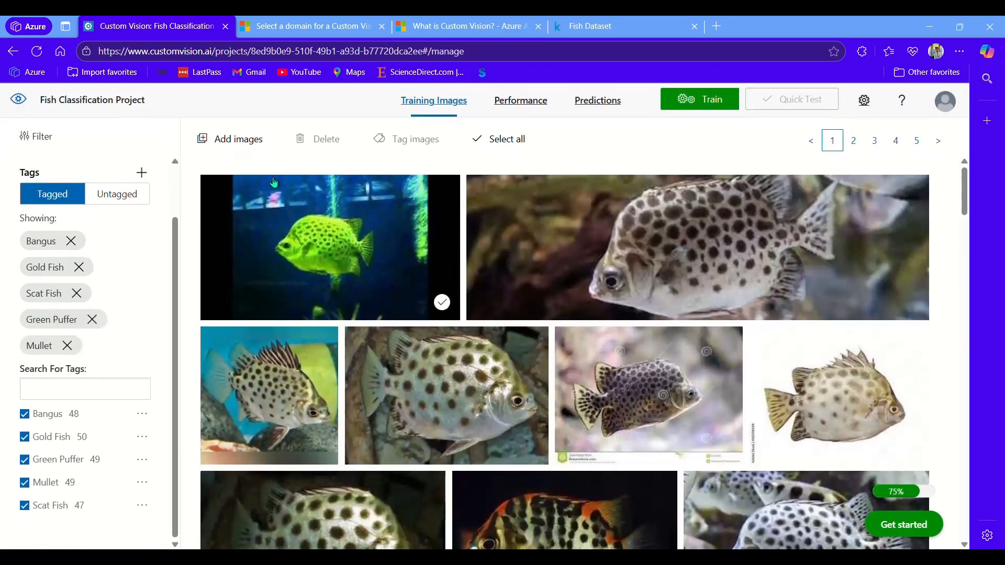
Add Picture10 from the Test dataset's Silver Perch folder to a new upload batch.
{"action": "left_click", "coordinate": [116, 195]}
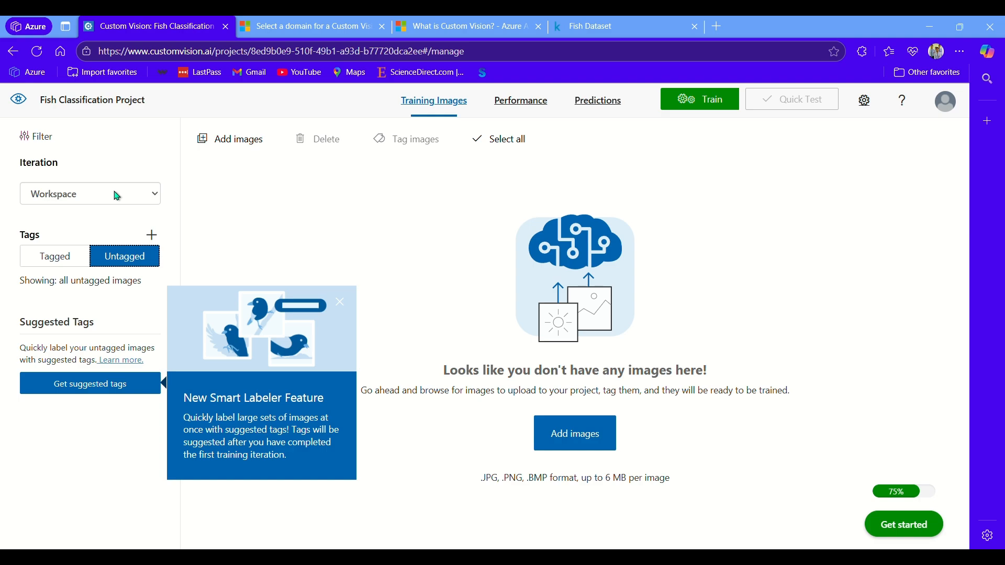
{"action": "left_click", "coordinate": [54, 256]}
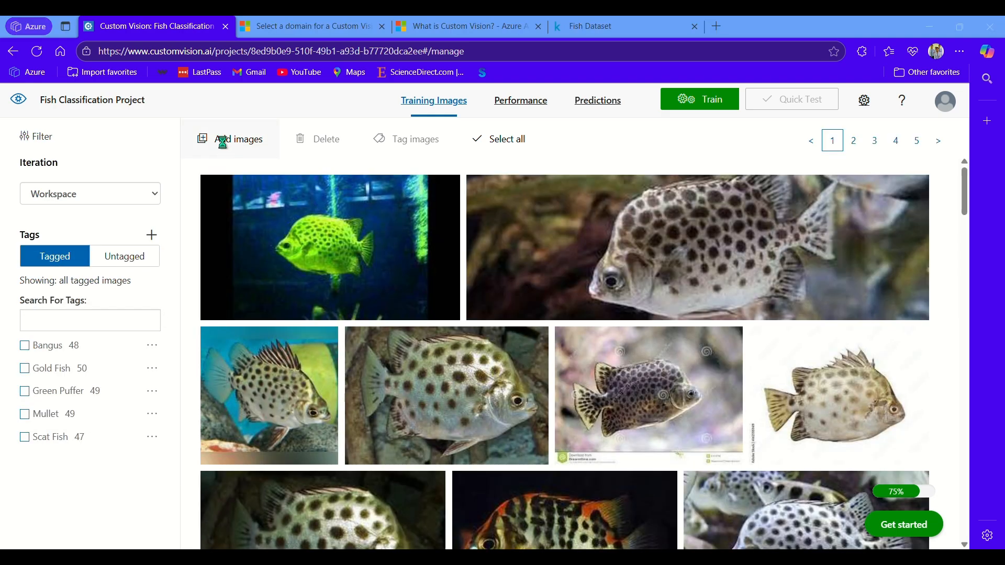
{"action": "left_click", "coordinate": [224, 139]}
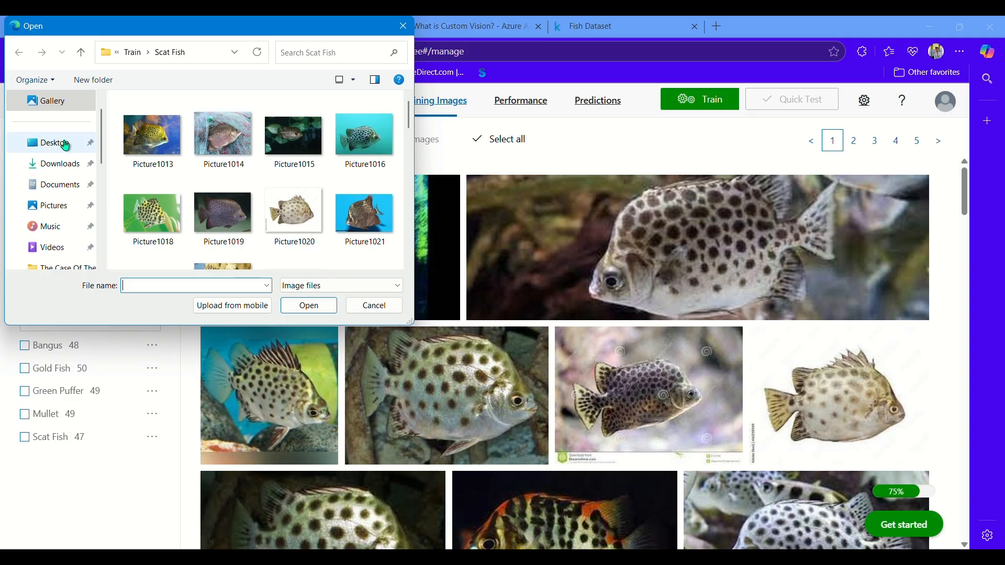
{"action": "left_click", "coordinate": [82, 52]}
{"action": "left_click", "coordinate": [82, 52]}
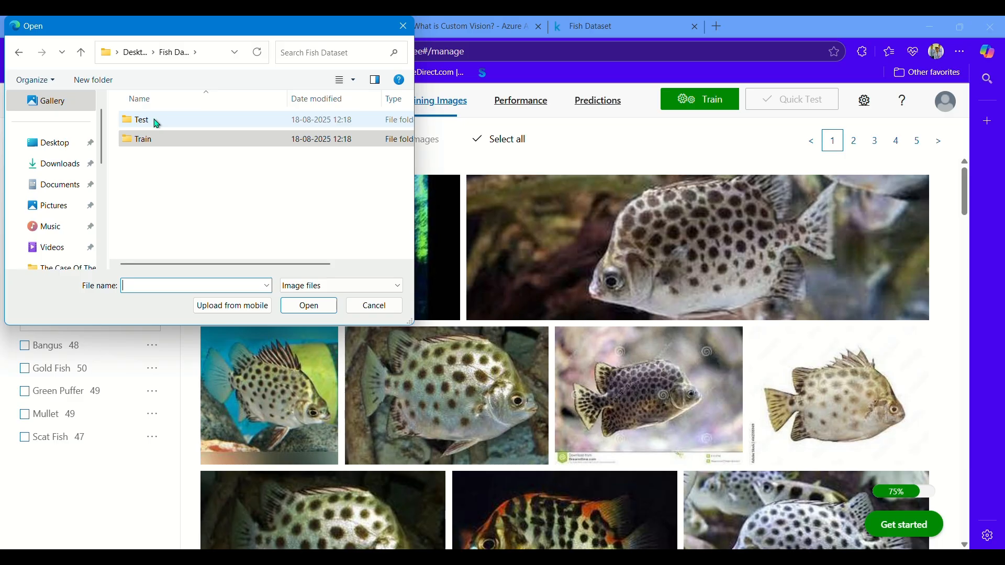
{"action": "left_click", "coordinate": [157, 122]}
{"action": "double_click", "coordinate": [157, 122]}
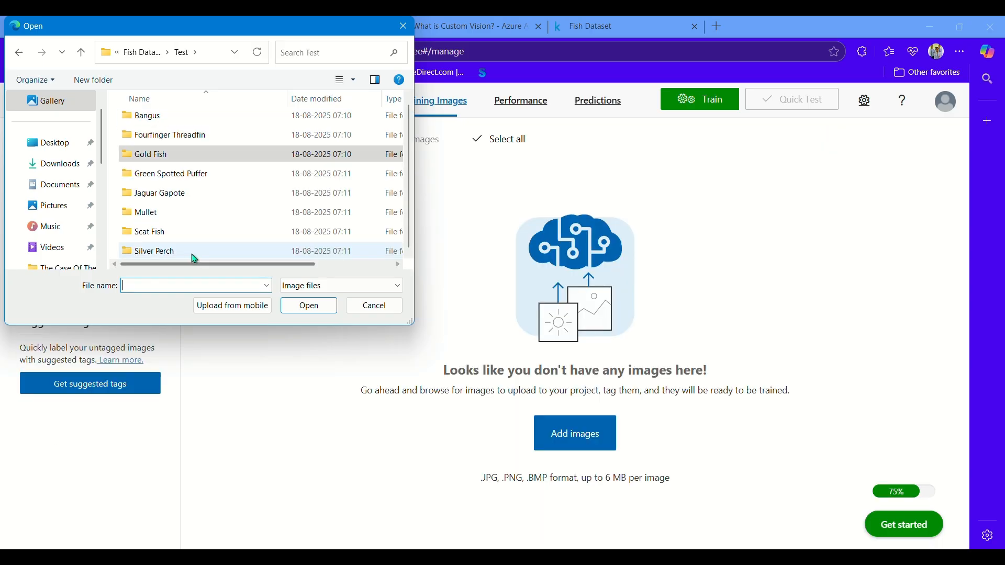
{"action": "double_click", "coordinate": [193, 255]}
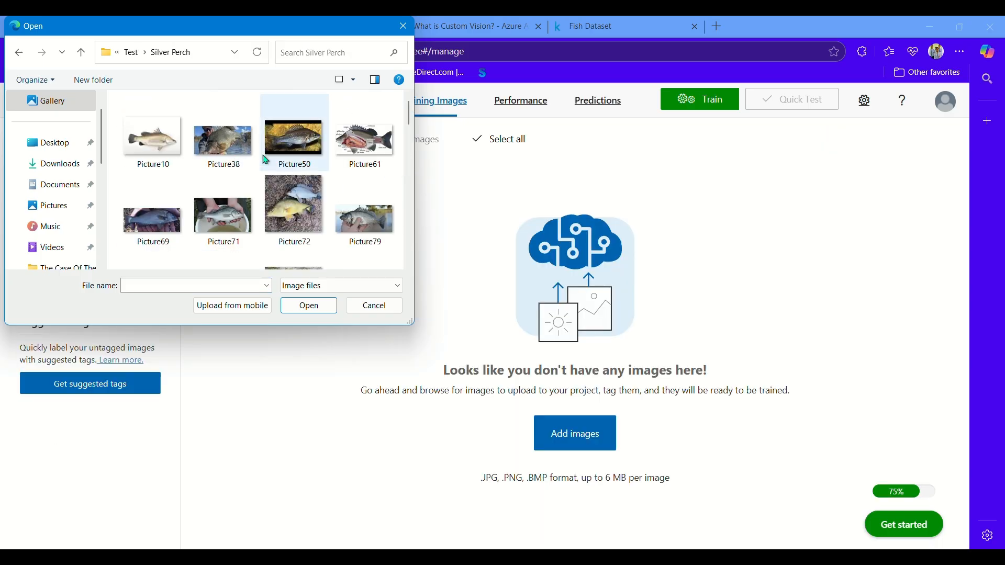
{"action": "left_click", "coordinate": [256, 148]}
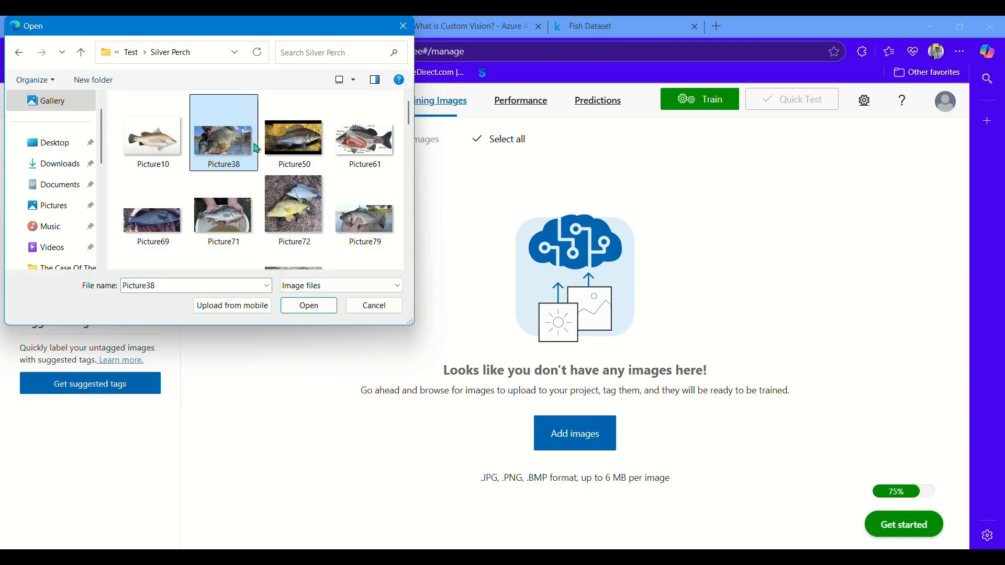
{"action": "double_click", "coordinate": [166, 143]}
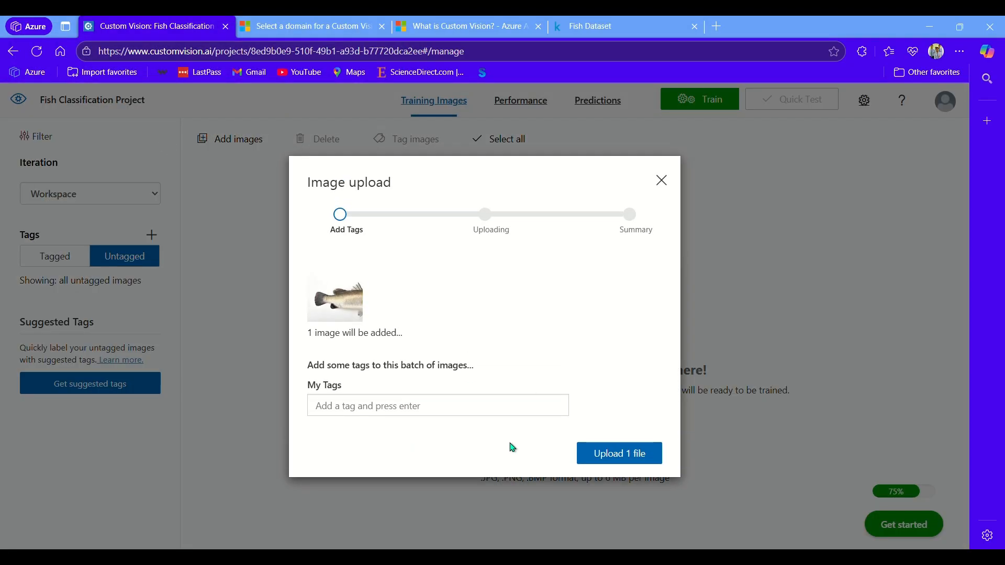
Upload the single image without assigning a tag, close the upload summary and display the untagged images.
{"action": "left_click", "coordinate": [647, 451]}
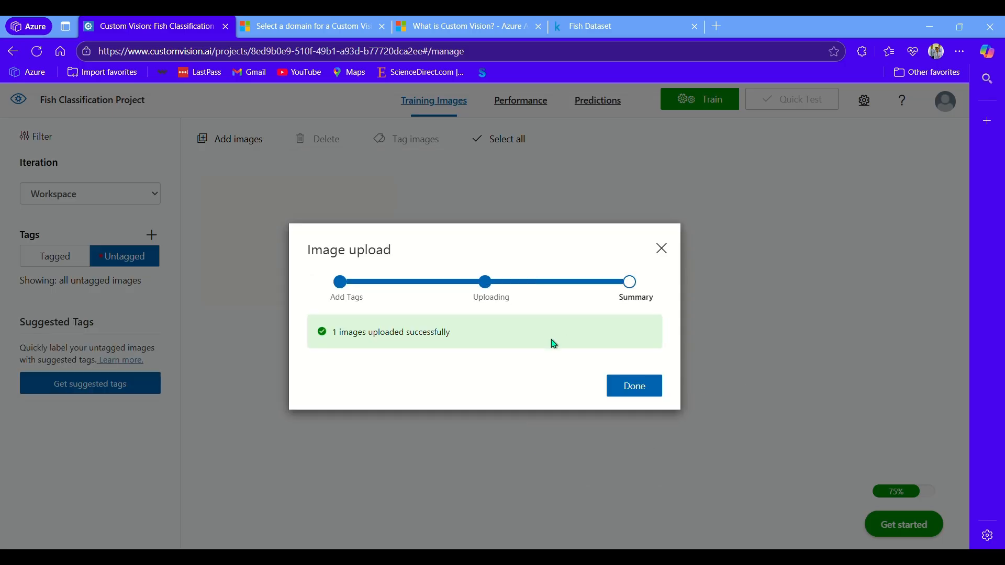
{"action": "left_click", "coordinate": [645, 381]}
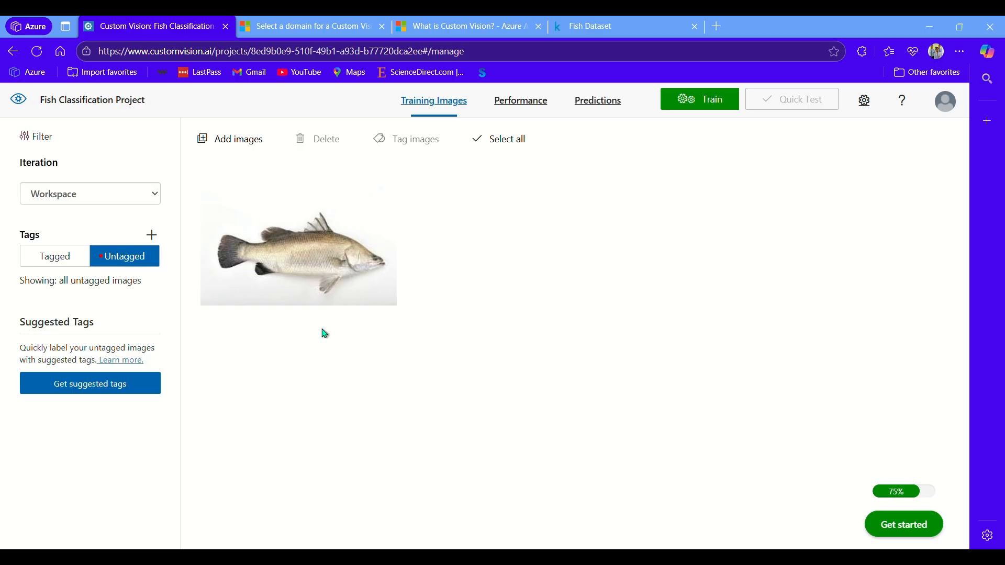
{"action": "left_click", "coordinate": [54, 257]}
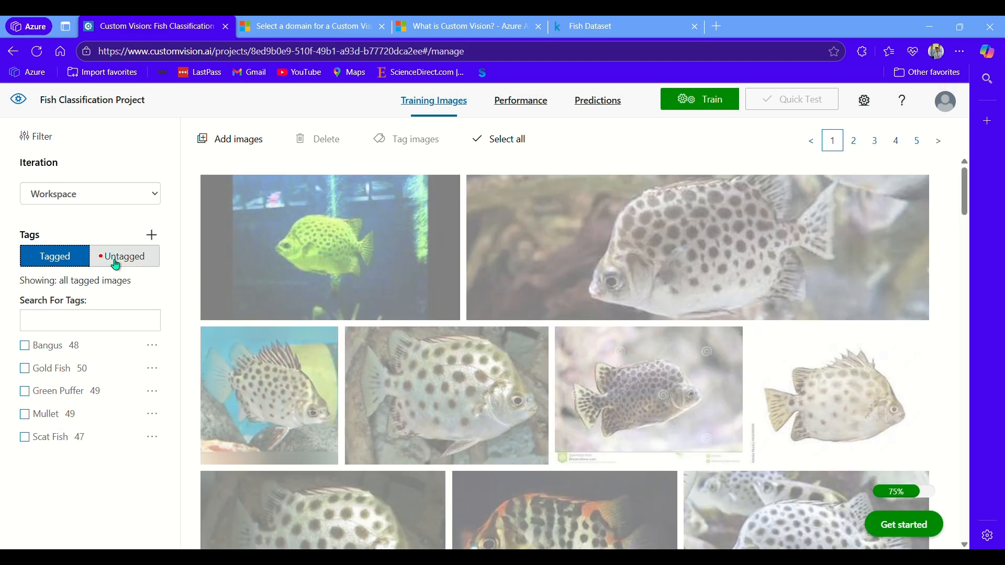
{"action": "left_click", "coordinate": [115, 260]}
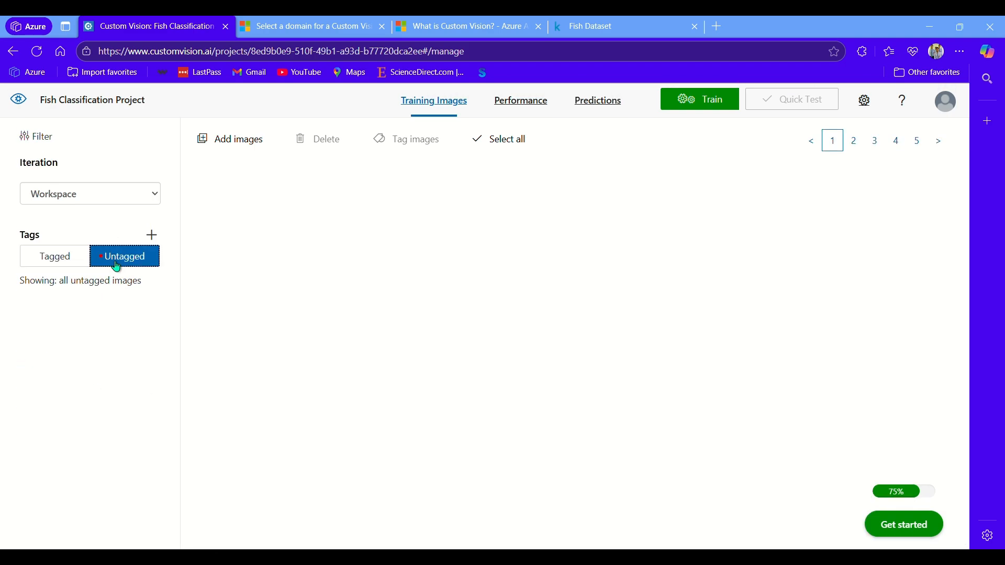
Tag the selected untagged fish image as Bangus, save the tagging and return to the tagged images.
{"action": "left_click", "coordinate": [478, 141]}
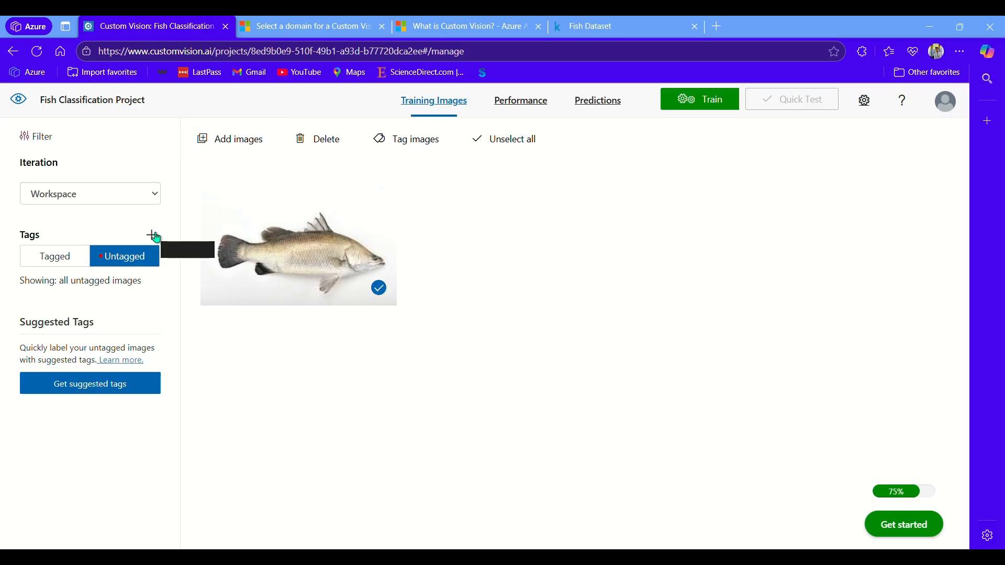
{"action": "left_click", "coordinate": [439, 137]}
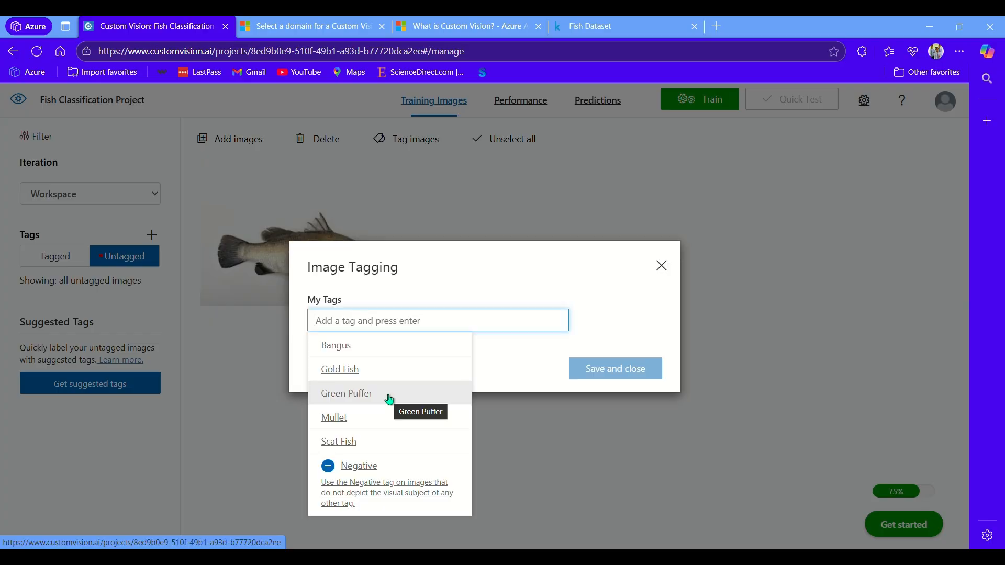
{"action": "left_click", "coordinate": [382, 353]}
{"action": "left_click", "coordinate": [600, 378]}
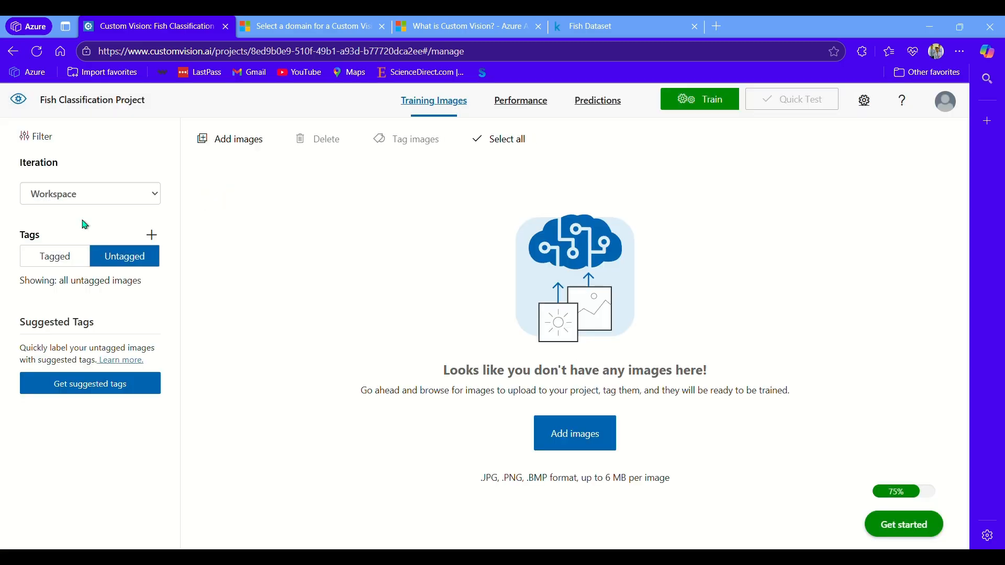
{"action": "left_click", "coordinate": [84, 251]}
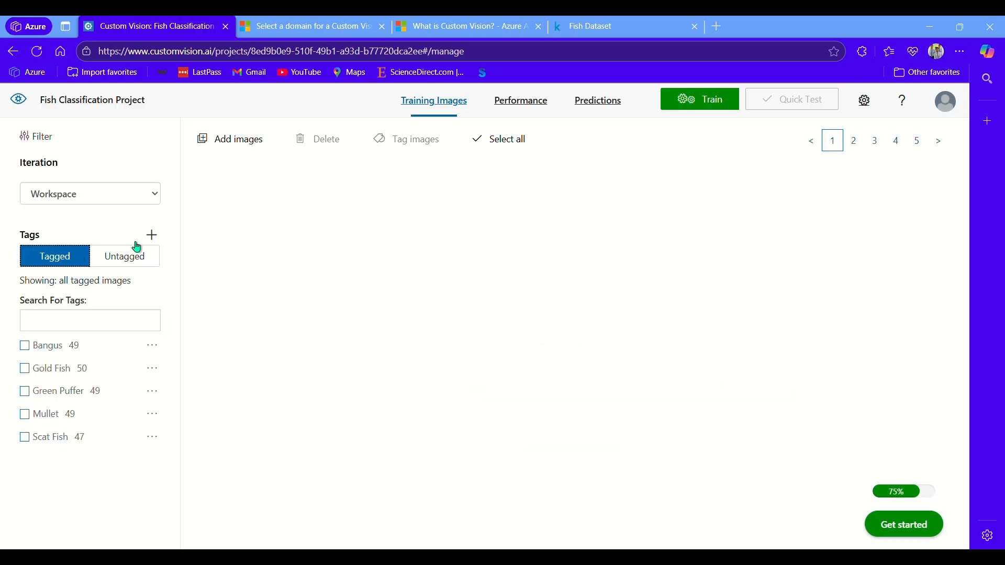
Look through the tagged training images and check the remaining stage in the Get started checklist.
{"action": "scroll", "coordinate": [430, 301], "scroll_direction": "down", "scroll_amount": 20}
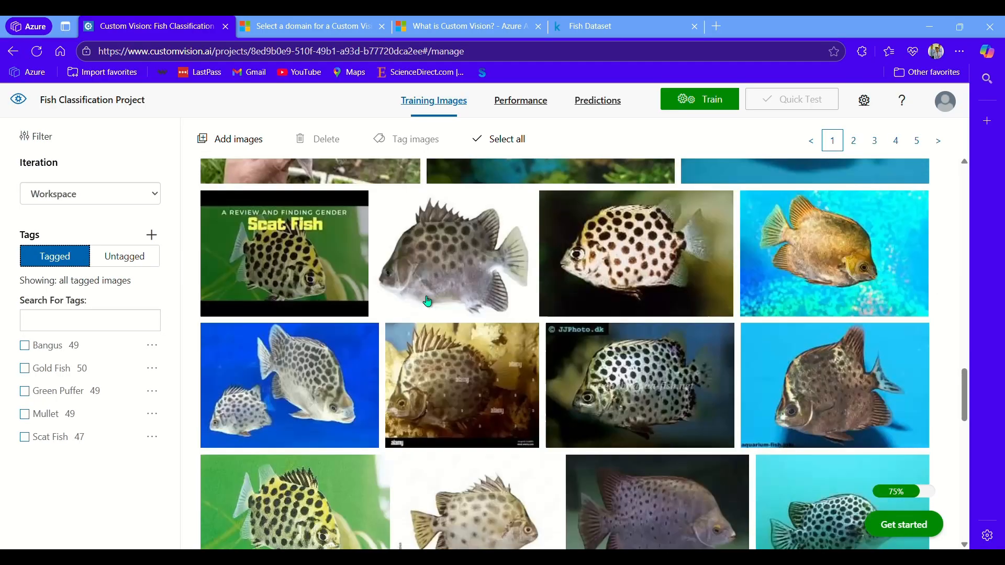
{"action": "scroll", "coordinate": [429, 301], "scroll_direction": "up", "scroll_amount": 18}
{"action": "scroll", "coordinate": [427, 299], "scroll_direction": "up", "scroll_amount": 8}
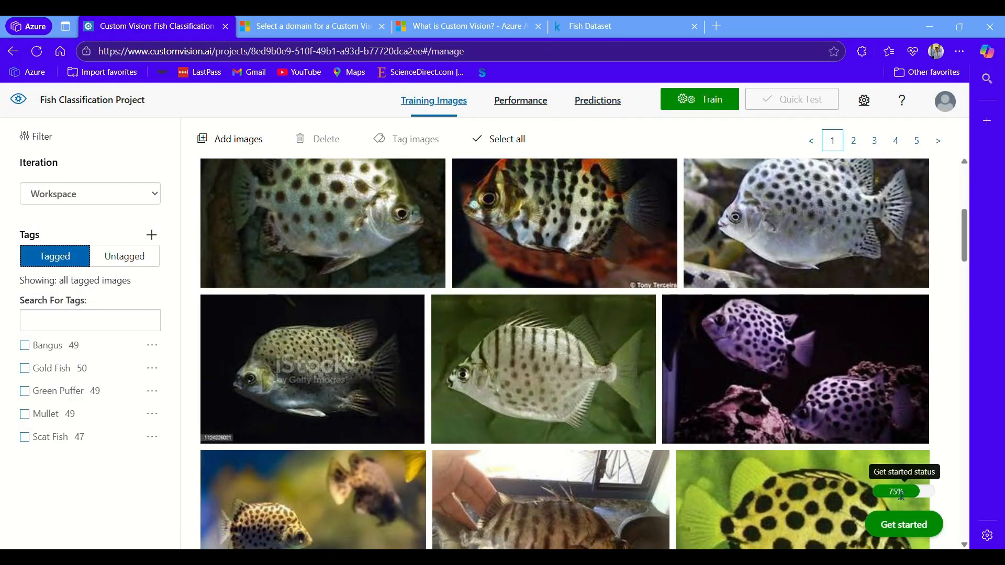
{"action": "left_click", "coordinate": [903, 525]}
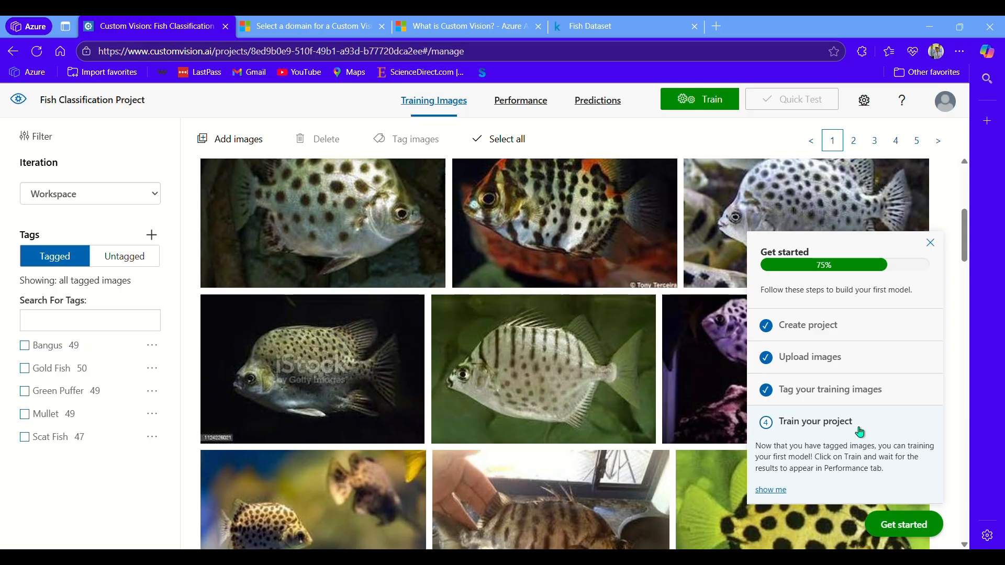
{"action": "left_click", "coordinate": [928, 243]}
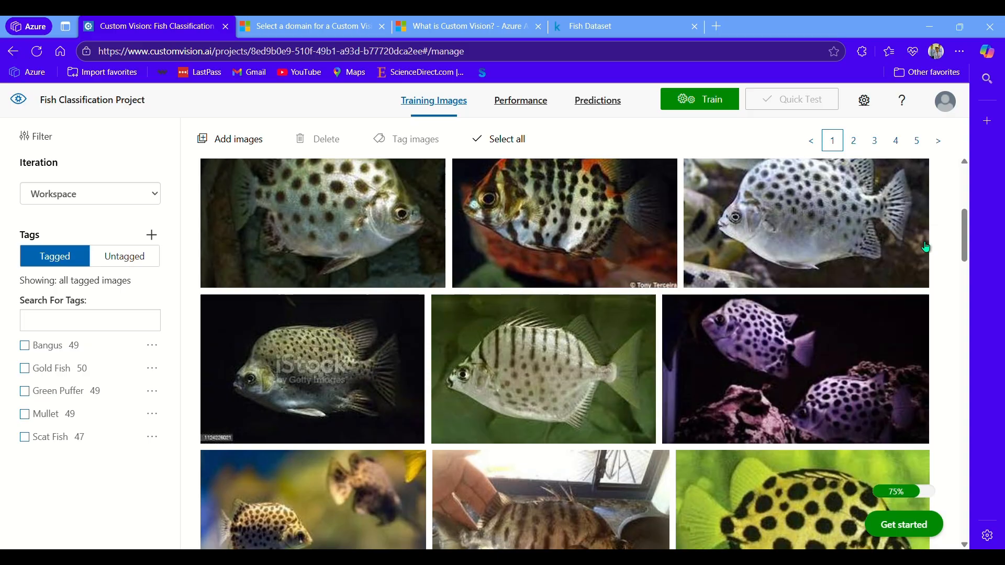
Train the fish classifier with the Quick Training type and view the precision, recall and AP results.
{"action": "left_click", "coordinate": [699, 108]}
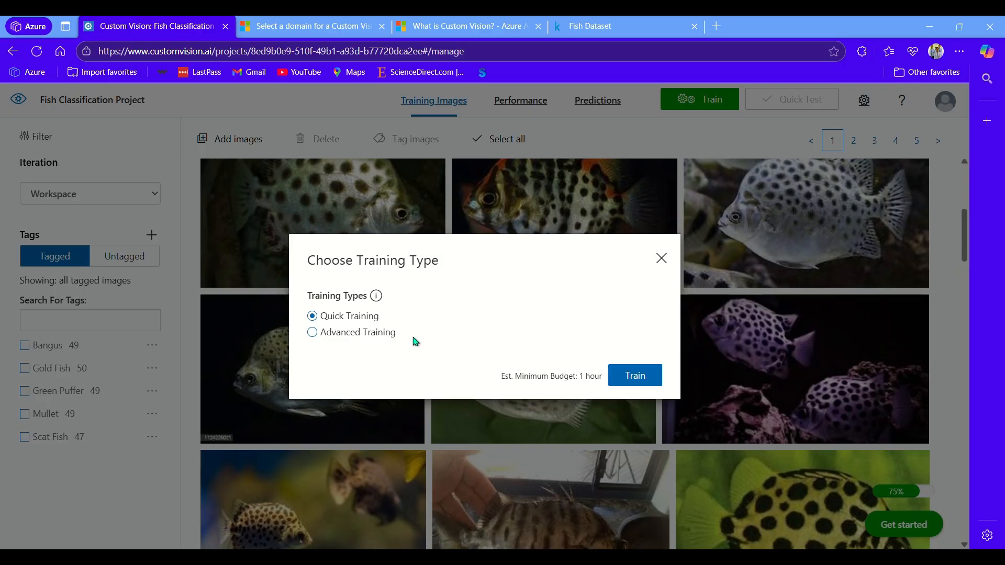
{"action": "left_click", "coordinate": [617, 376]}
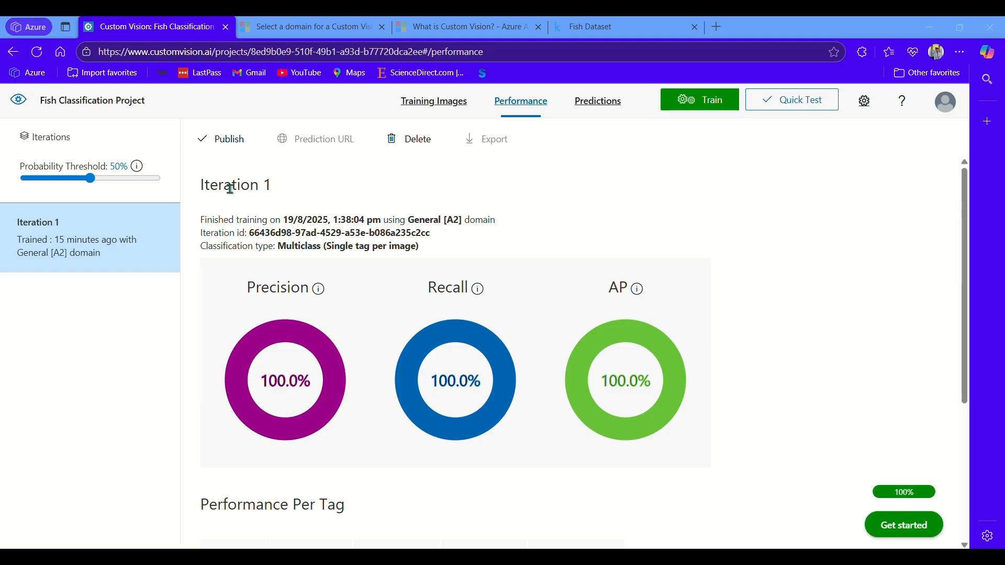
{"action": "scroll", "coordinate": [230, 188], "scroll_direction": "down", "scroll_amount": 1}
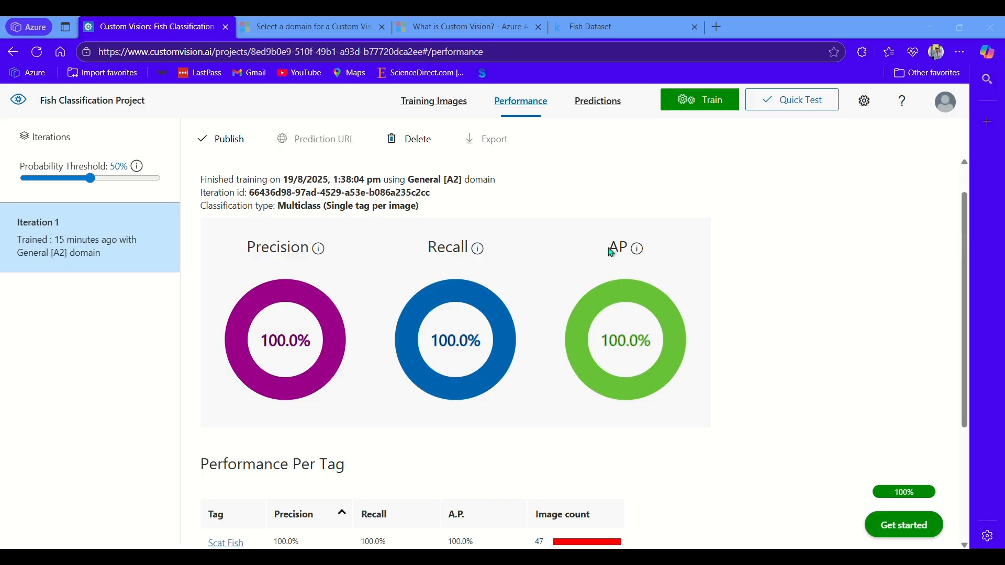
Review the per-tag performance table and the explanations of the Precision, Recall and AP metrics for Iteration 1.
{"action": "scroll", "coordinate": [349, 281], "scroll_direction": "down", "scroll_amount": 3}
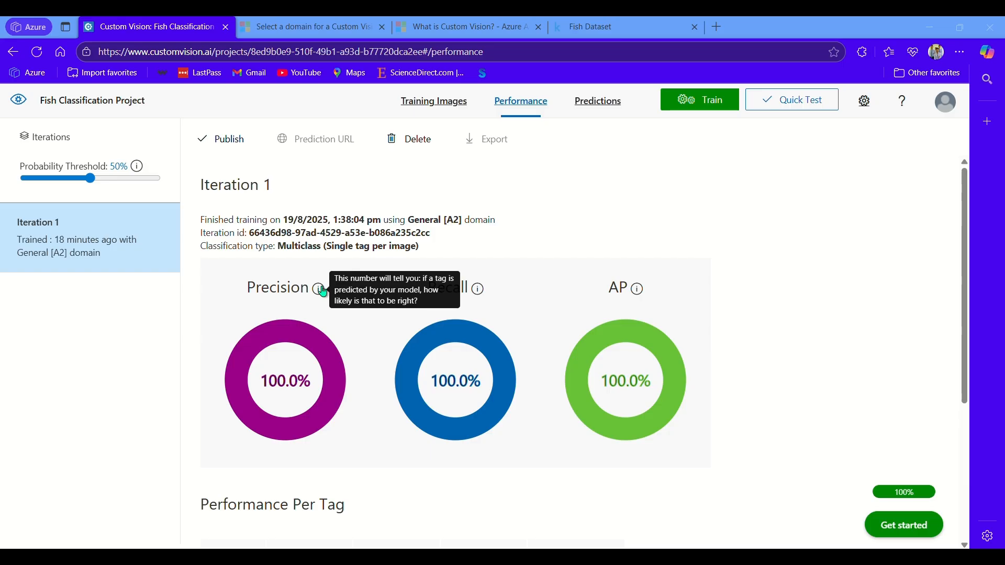
{"action": "mouse_move", "coordinate": [479, 290]}
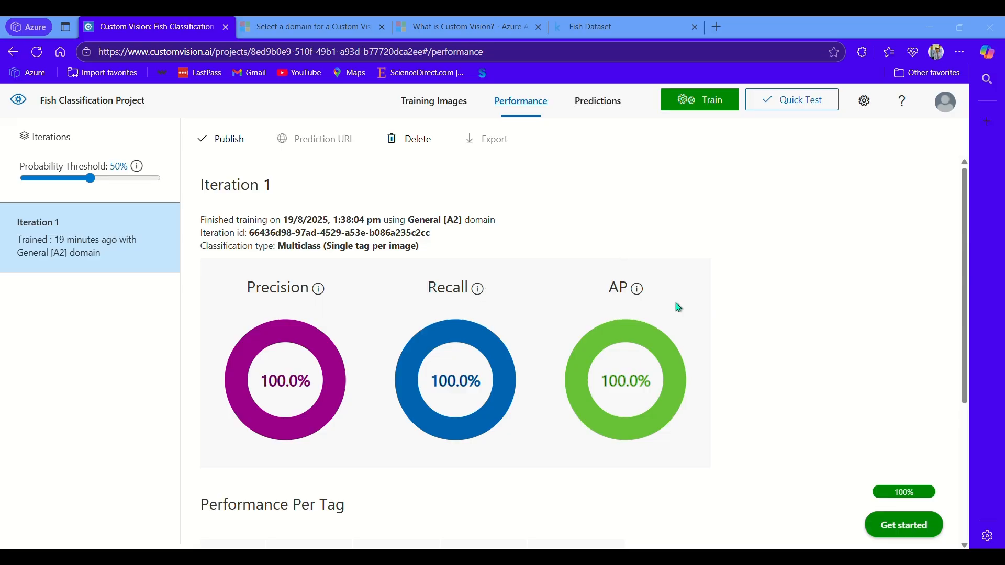
{"action": "mouse_move", "coordinate": [644, 293]}
Start a Quick Test from the Predictions page and browse the local files to the Test folder of the fish dataset.
{"action": "left_click", "coordinate": [627, 102]}
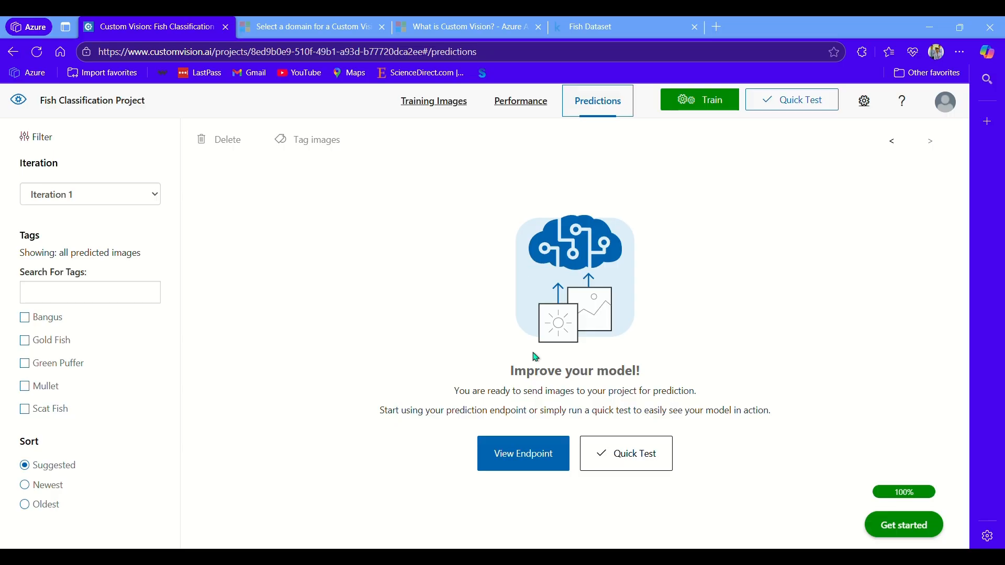
{"action": "left_click", "coordinate": [602, 466]}
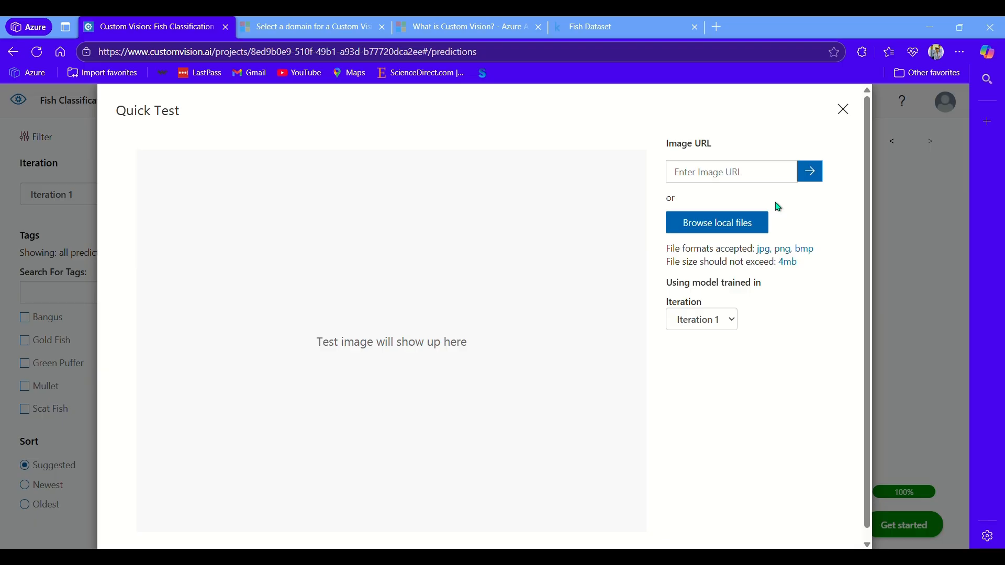
{"action": "left_click", "coordinate": [729, 235]}
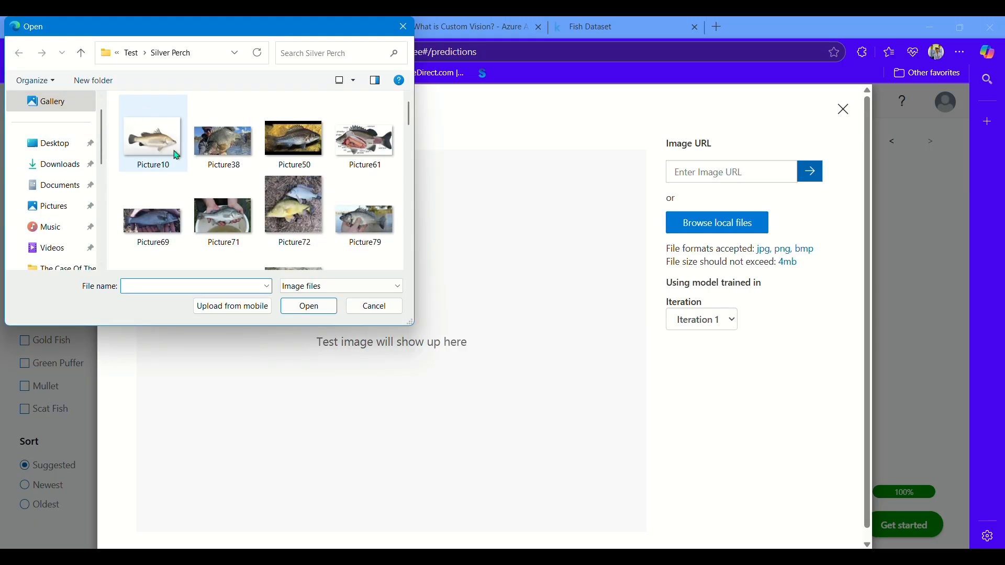
{"action": "left_click", "coordinate": [83, 54]}
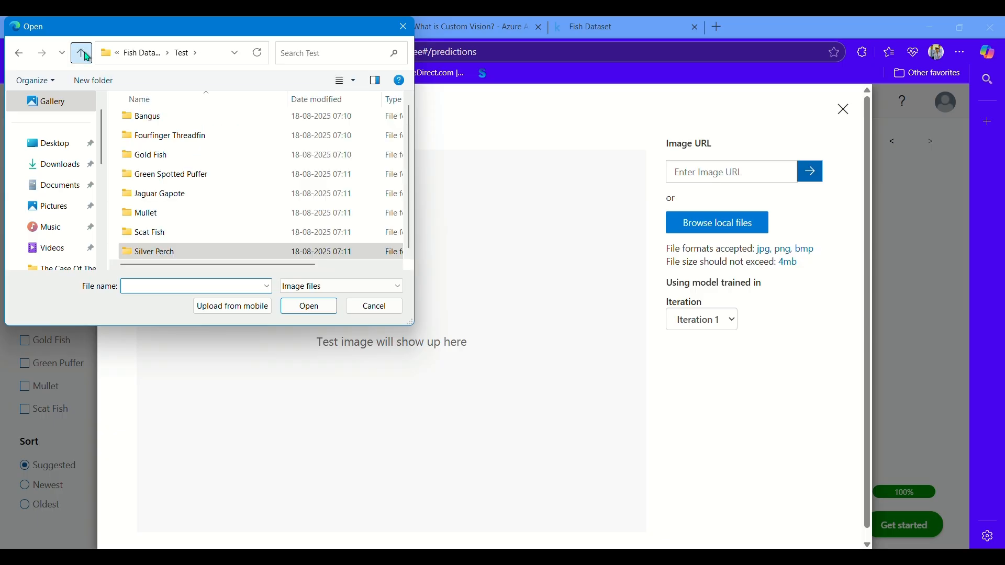
{"action": "left_click", "coordinate": [85, 54]}
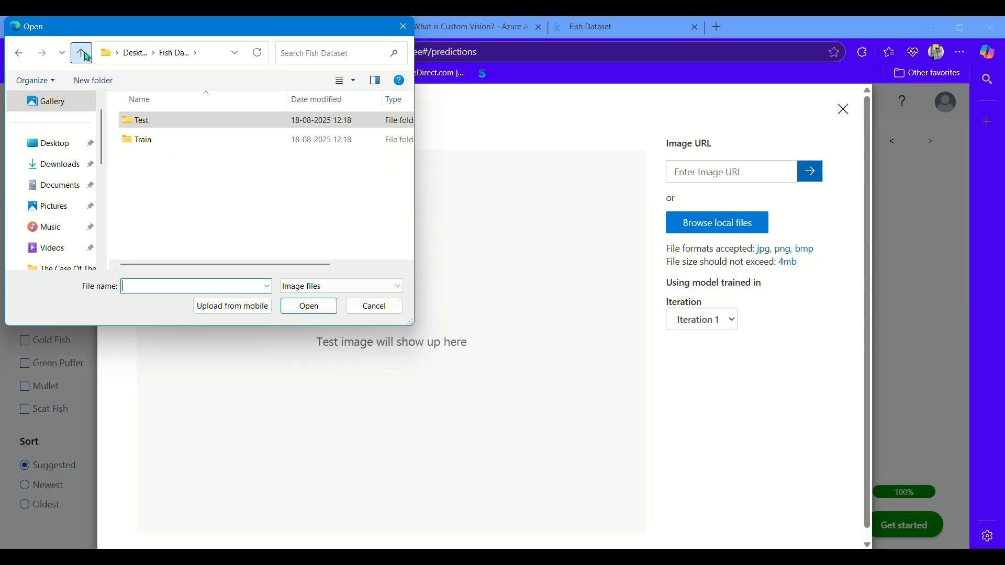
{"action": "double_click", "coordinate": [200, 119]}
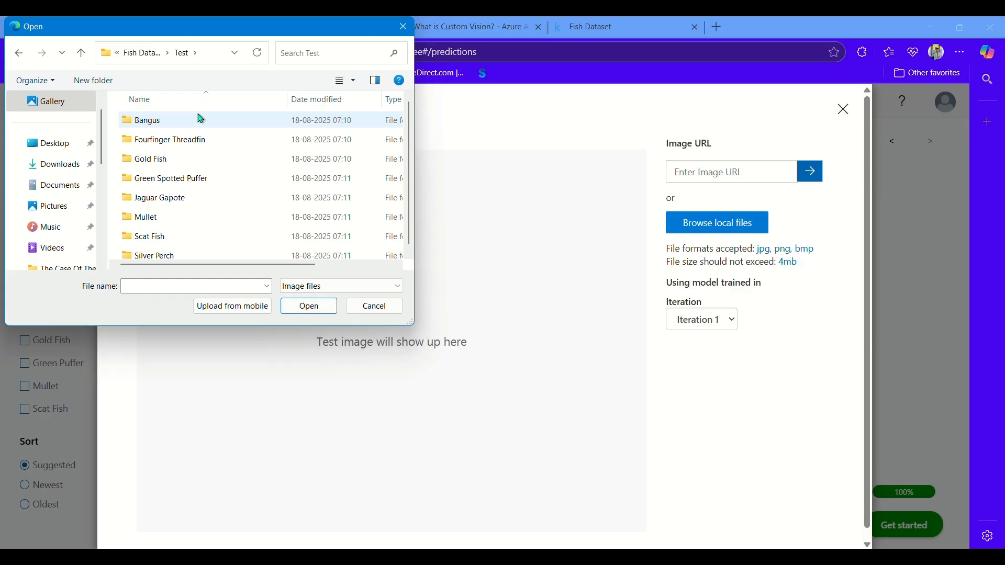
Run the quick test on the Goldfish 059 image from the Gold Fish test folder.
{"action": "left_click", "coordinate": [181, 165]}
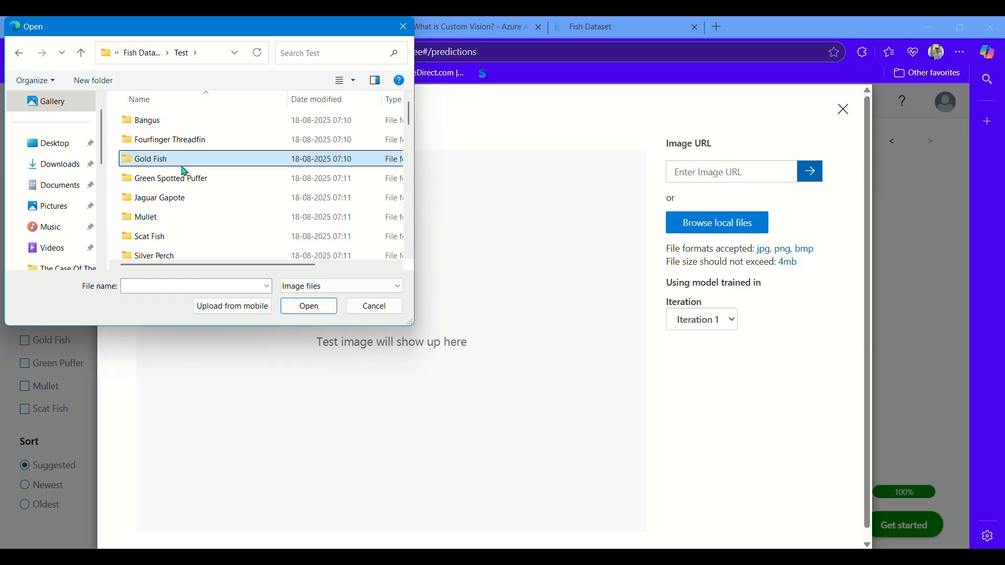
{"action": "double_click", "coordinate": [184, 171]}
{"action": "scroll", "coordinate": [335, 177], "scroll_direction": "down", "scroll_amount": 10}
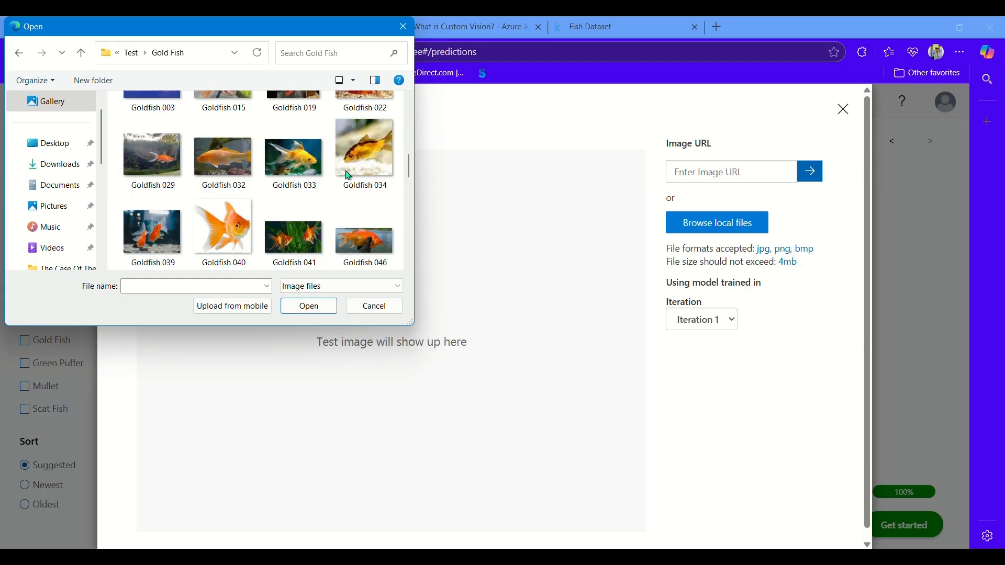
{"action": "scroll", "coordinate": [334, 178], "scroll_direction": "down", "scroll_amount": 1}
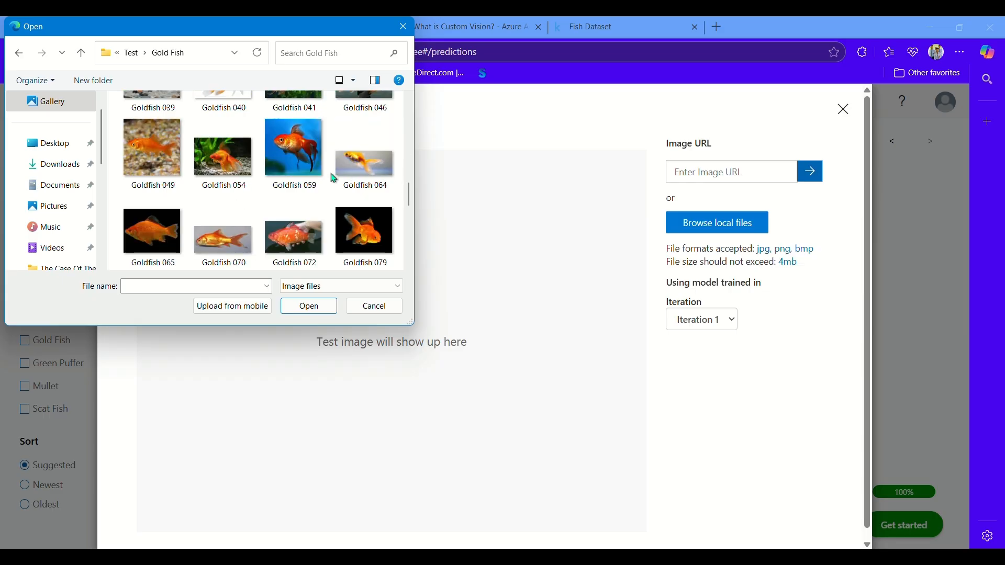
{"action": "double_click", "coordinate": [321, 167]}
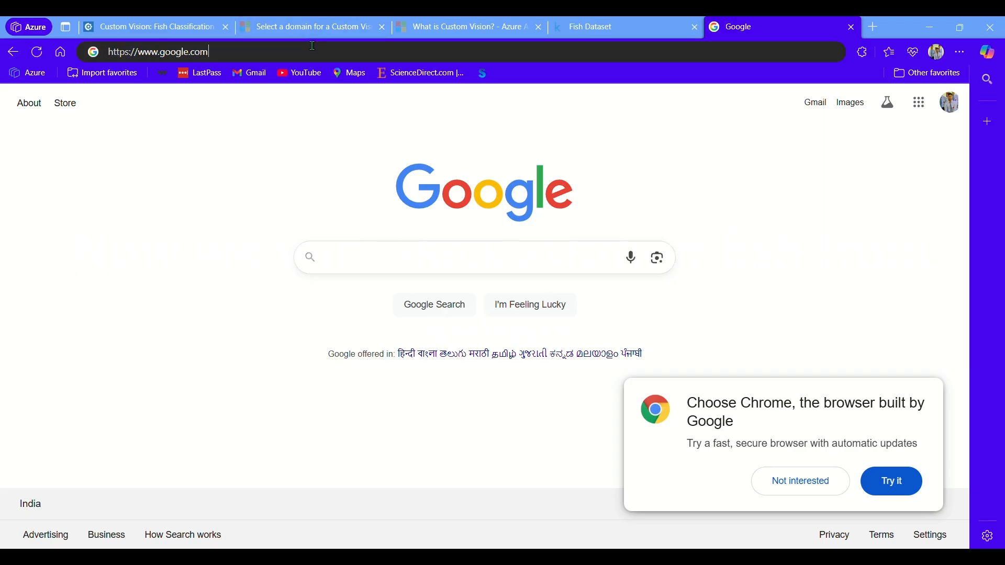
Search the web for "puffer fish" in the new browser tab and show the image results.
{"action": "left_click", "coordinate": [313, 46]}
{"action": "type", "text": "puffer is"}
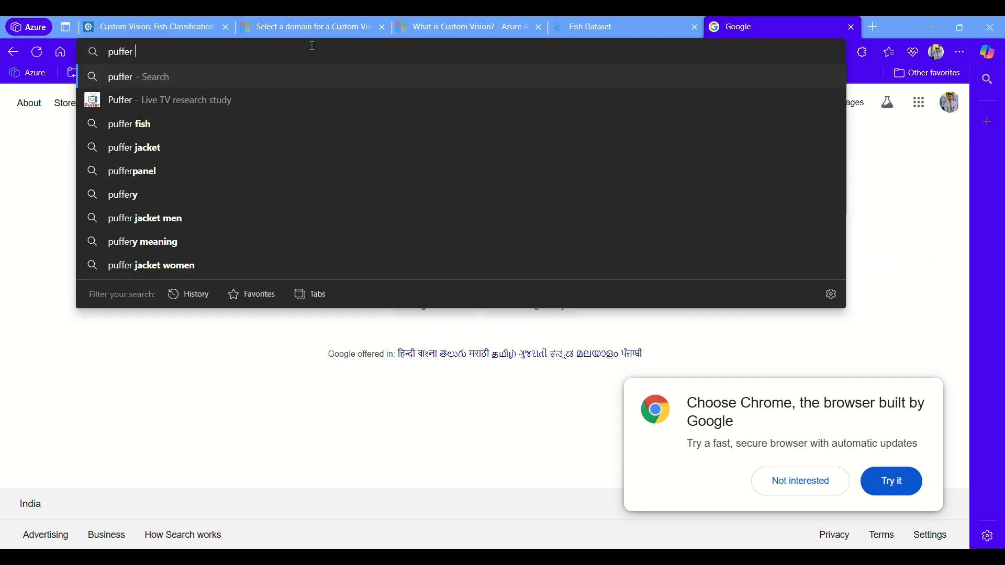
{"action": "key", "text": "BackSpace"}
{"action": "key", "text": "BackSpace"}
{"action": "type", "text": "fish"}
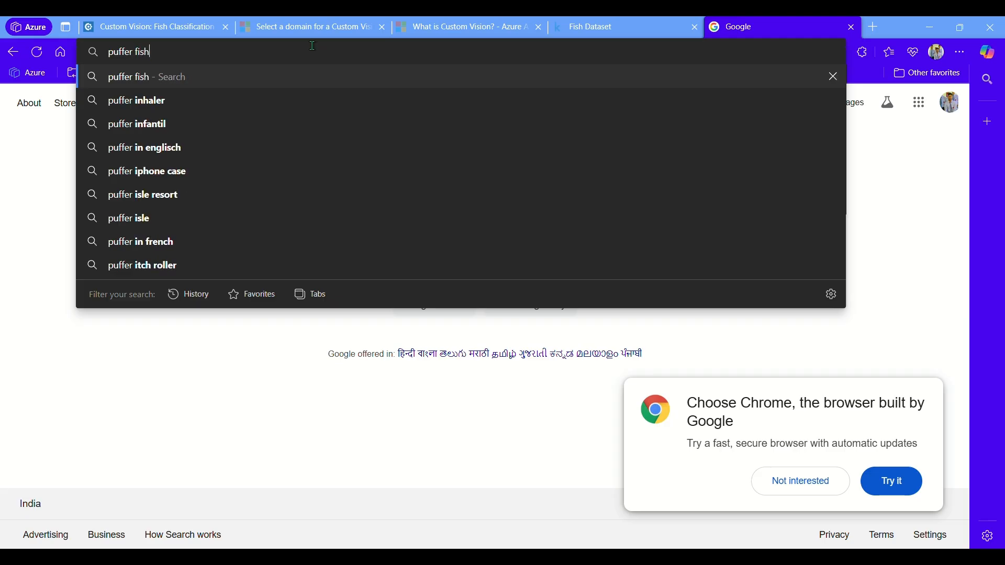
{"action": "key", "text": "Return"}
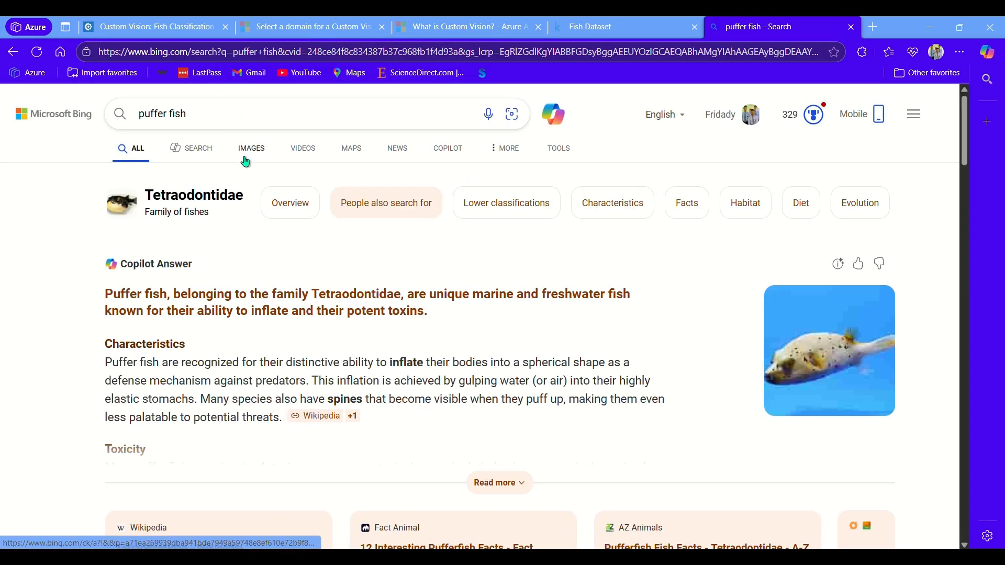
{"action": "left_click", "coordinate": [245, 155]}
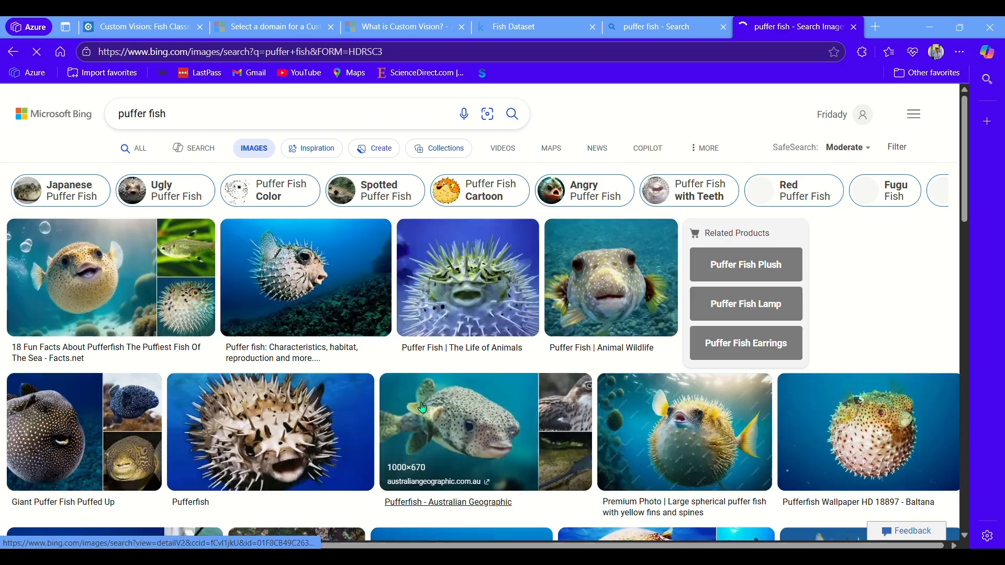
Open the spiny Pufferfish picture from National Geographic Kids and copy its image link.
{"action": "scroll", "coordinate": [422, 407], "scroll_direction": "down", "scroll_amount": 3}
{"action": "scroll", "coordinate": [422, 407], "scroll_direction": "up", "scroll_amount": 2}
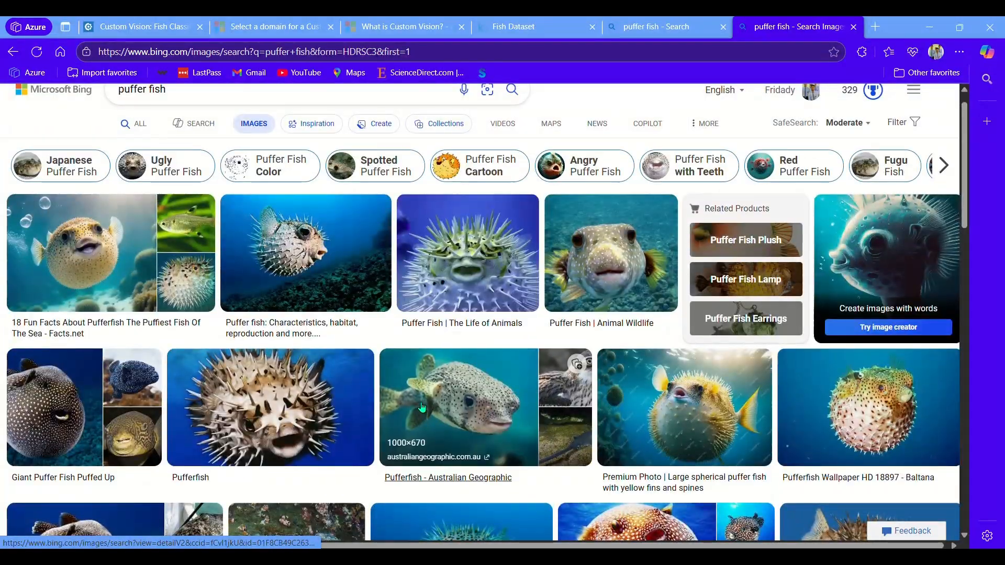
{"action": "scroll", "coordinate": [422, 407], "scroll_direction": "down", "scroll_amount": 2}
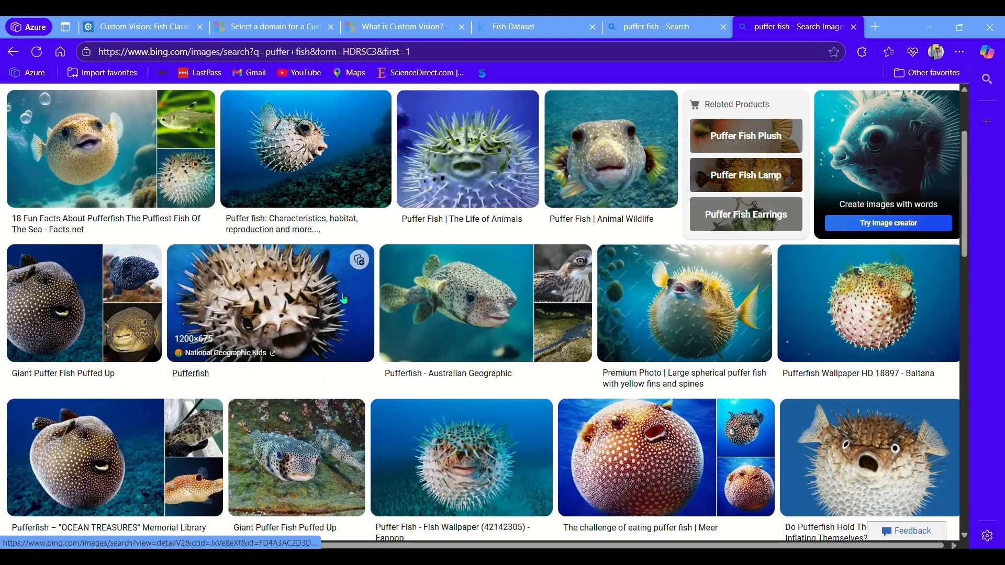
{"action": "left_click", "coordinate": [266, 302]}
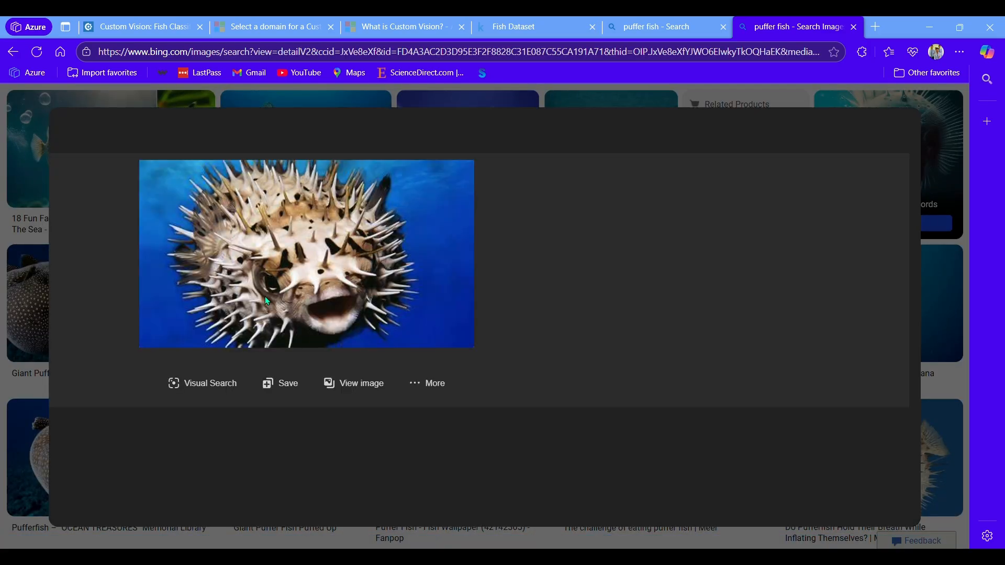
{"action": "right_click", "coordinate": [329, 248]}
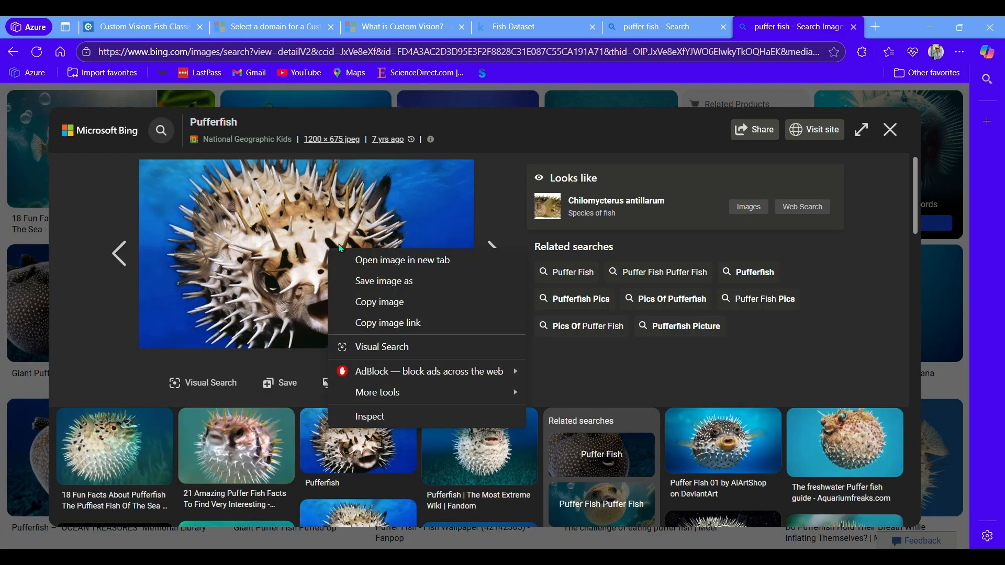
{"action": "left_click", "coordinate": [424, 327]}
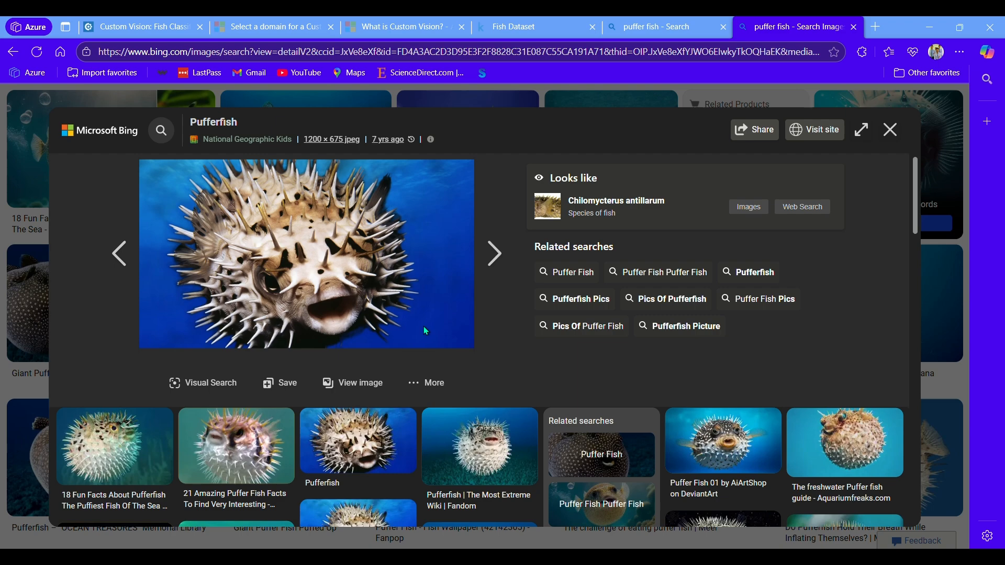
Return to Custom Vision and run the quick test on the copied puffer fish image URL.
{"action": "left_click", "coordinate": [91, 27]}
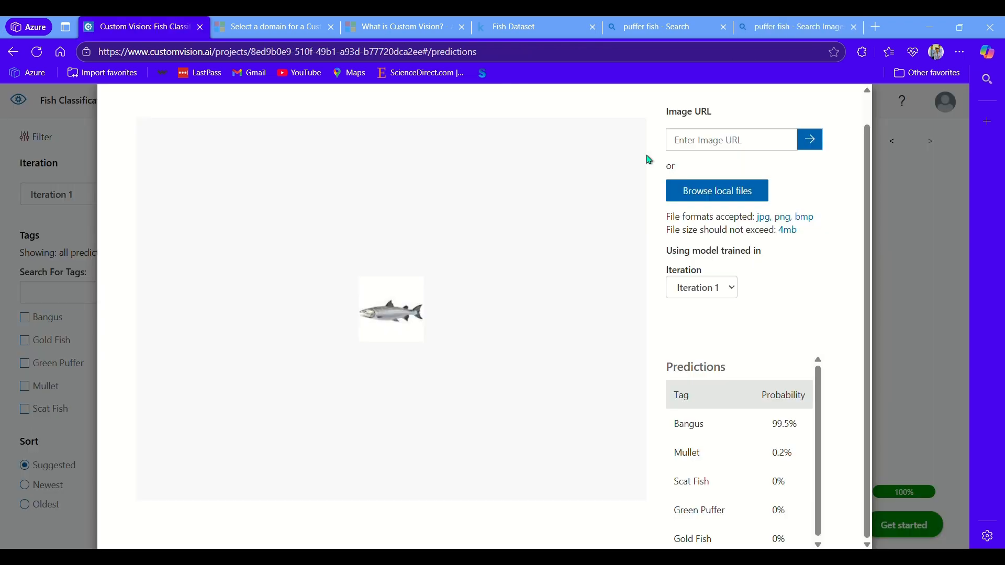
{"action": "left_click", "coordinate": [728, 134]}
{"action": "key", "text": "ctrl+v"}
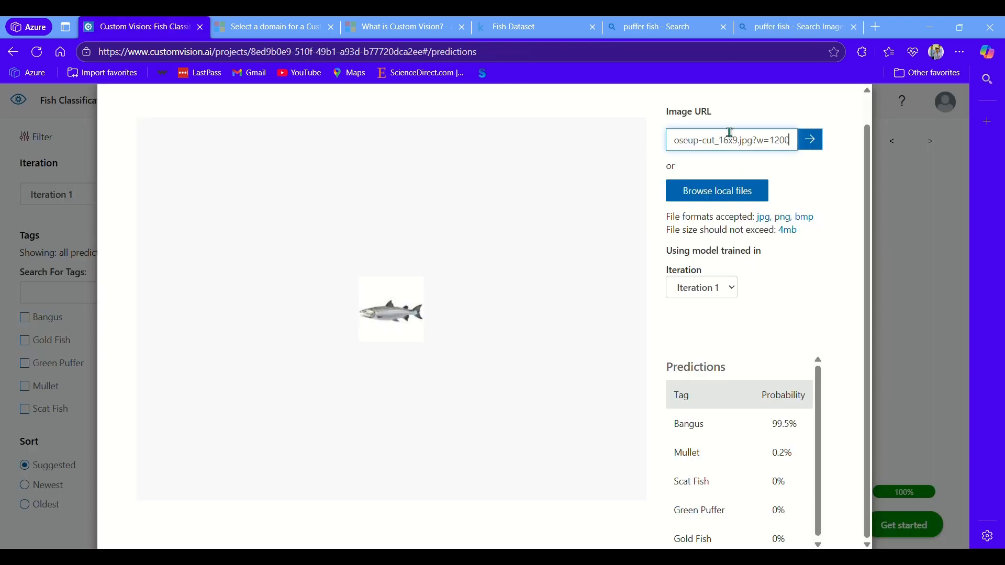
{"action": "left_click", "coordinate": [819, 143]}
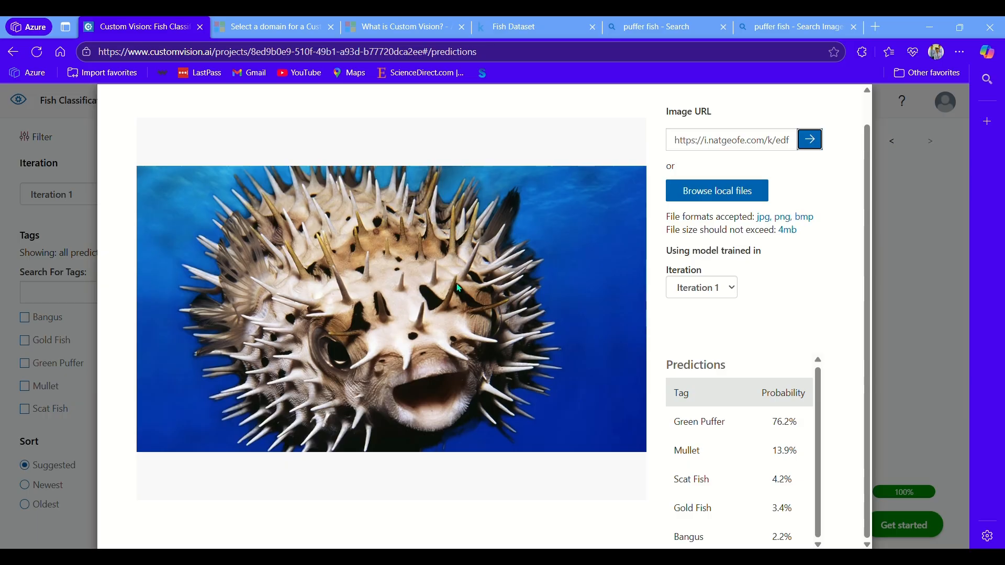
{"action": "scroll", "coordinate": [459, 287], "scroll_direction": "up", "scroll_amount": 1}
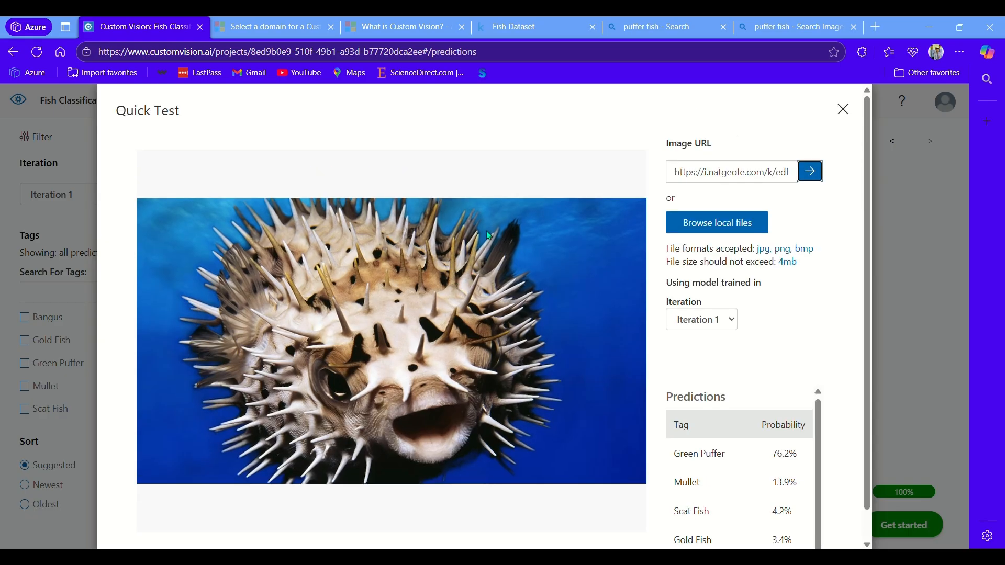
Copy the image link of the spotted Scat Fish picture from Aquarium Fish India in the image search tab.
{"action": "left_click", "coordinate": [749, 26]}
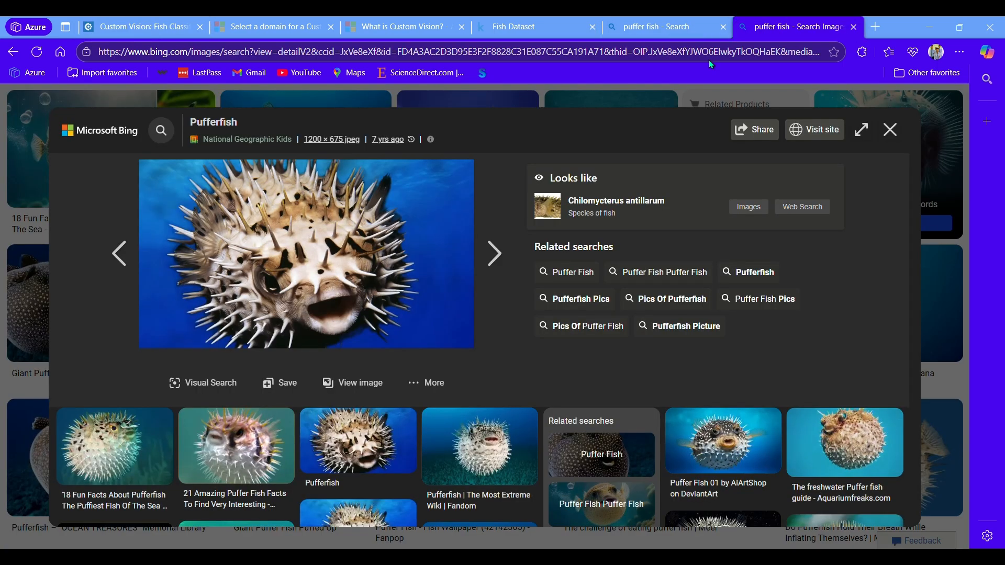
{"action": "right_click", "coordinate": [307, 280]}
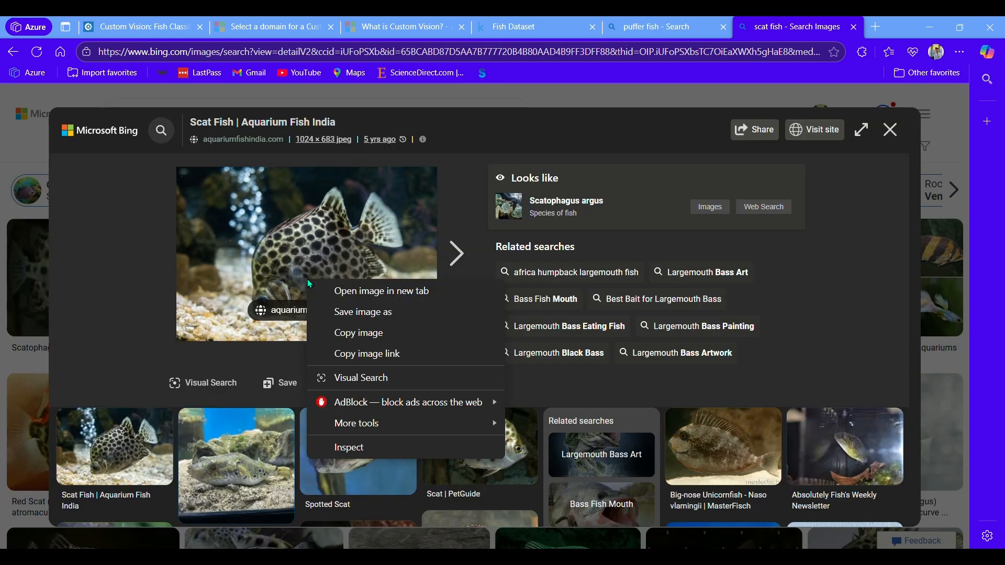
{"action": "left_click", "coordinate": [404, 340]}
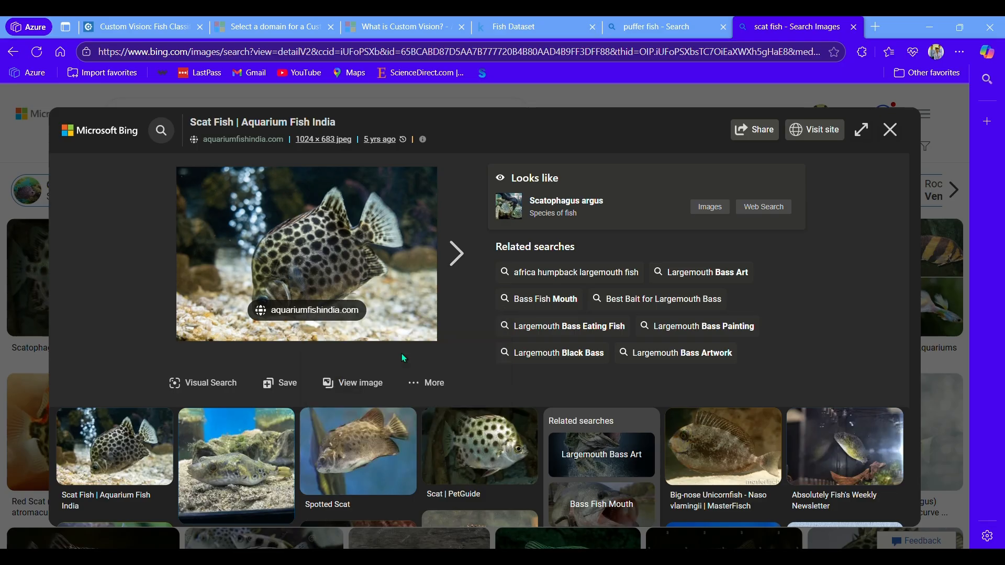
Replace the Quick Test image URL with the copied Scat Fish link, run the prediction and review the tag probabilities.
{"action": "left_click", "coordinate": [142, 27]}
{"action": "key", "text": "ctrl+v"}
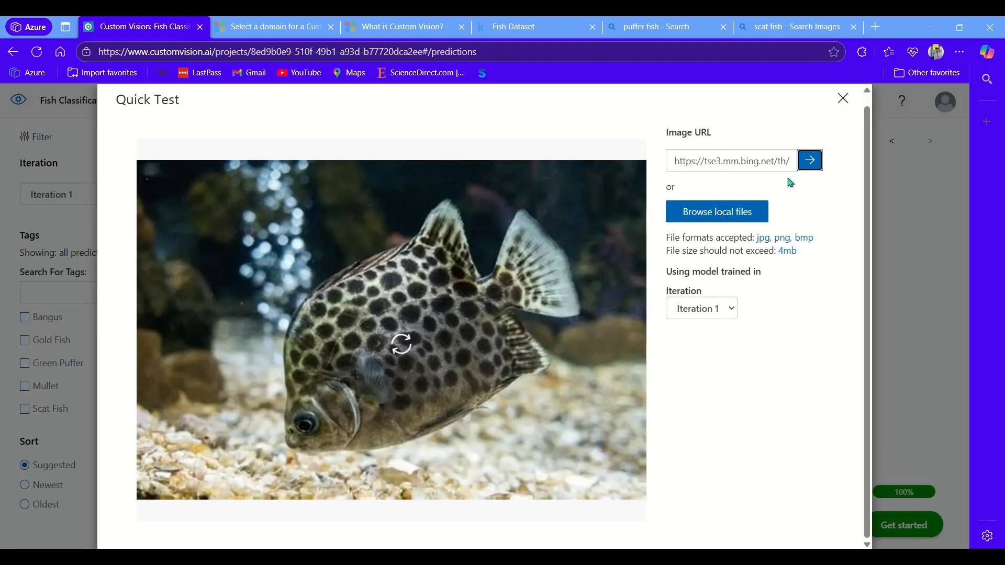
{"action": "triple_click", "coordinate": [775, 163]}
{"action": "key", "text": "ctrl+v"}
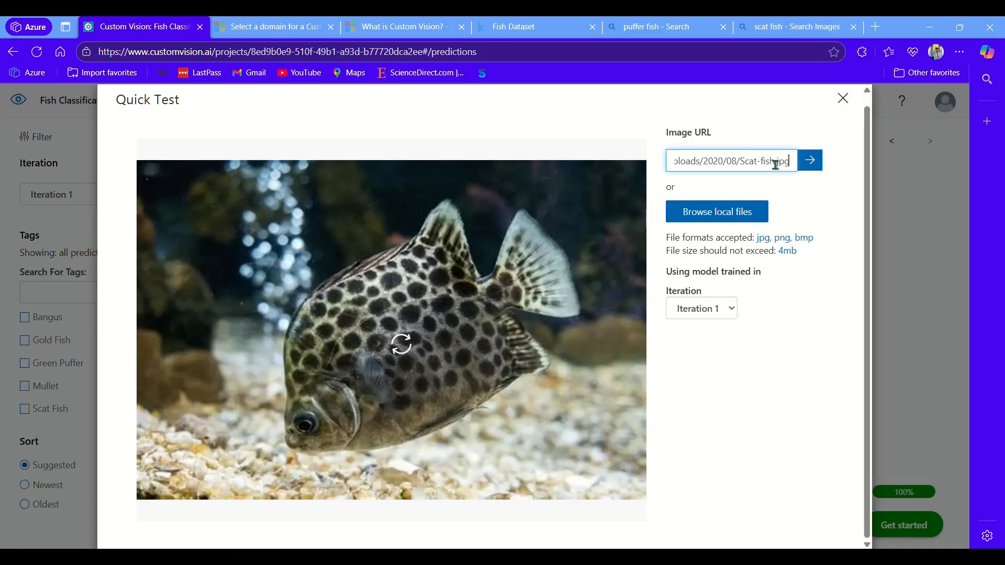
{"action": "left_click", "coordinate": [813, 163]}
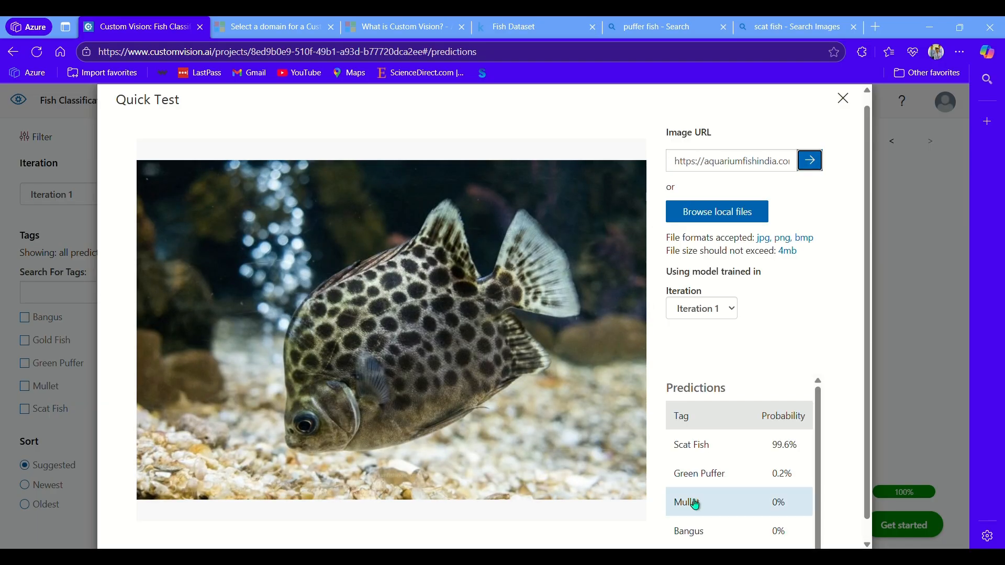
{"action": "scroll", "coordinate": [555, 387], "scroll_direction": "down", "scroll_amount": 1}
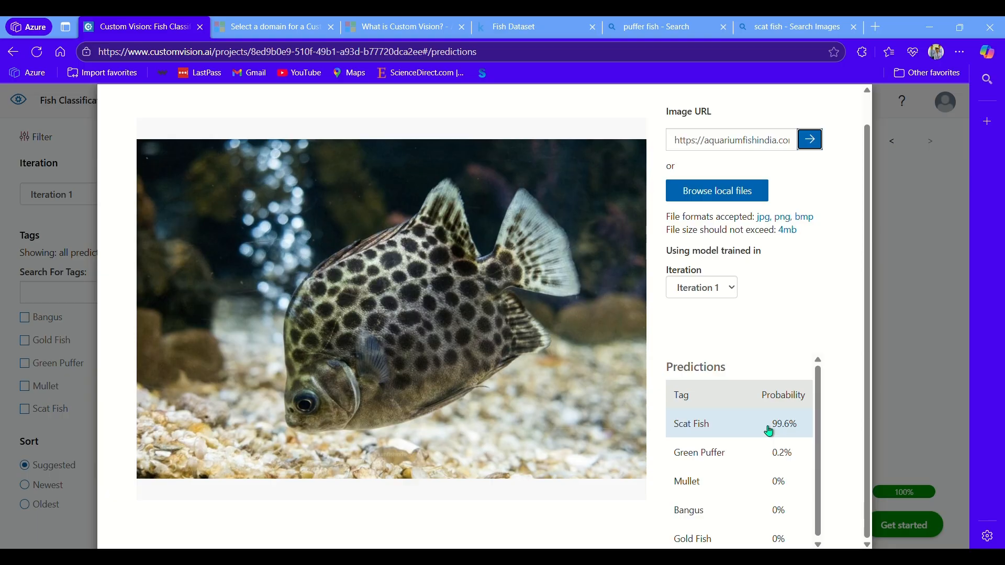
Close the Quick Test and go back to the performance results of Iteration 1.
{"action": "left_click_drag", "start_coordinate": [769, 431], "coordinate": [836, 109]}
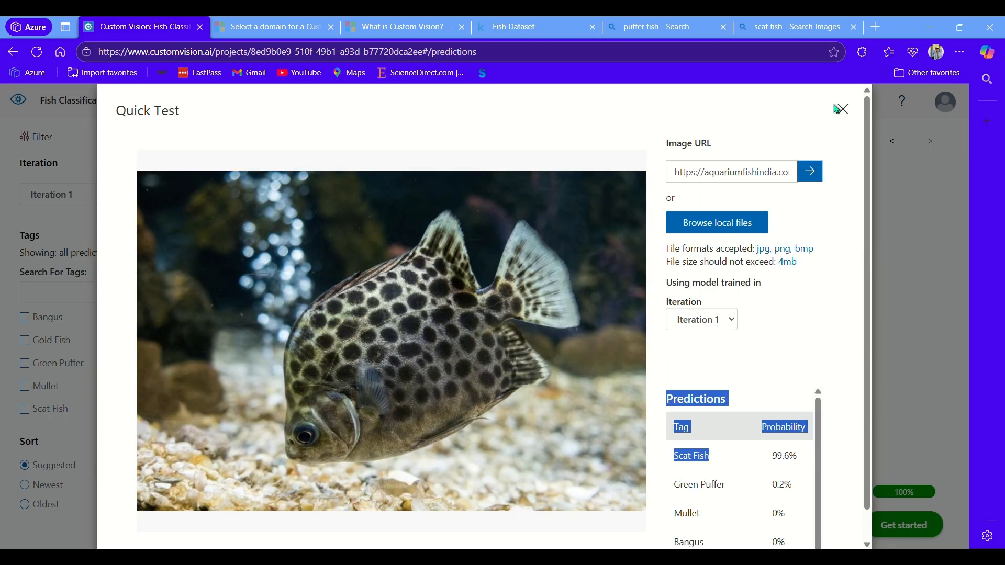
{"action": "left_click", "coordinate": [840, 110]}
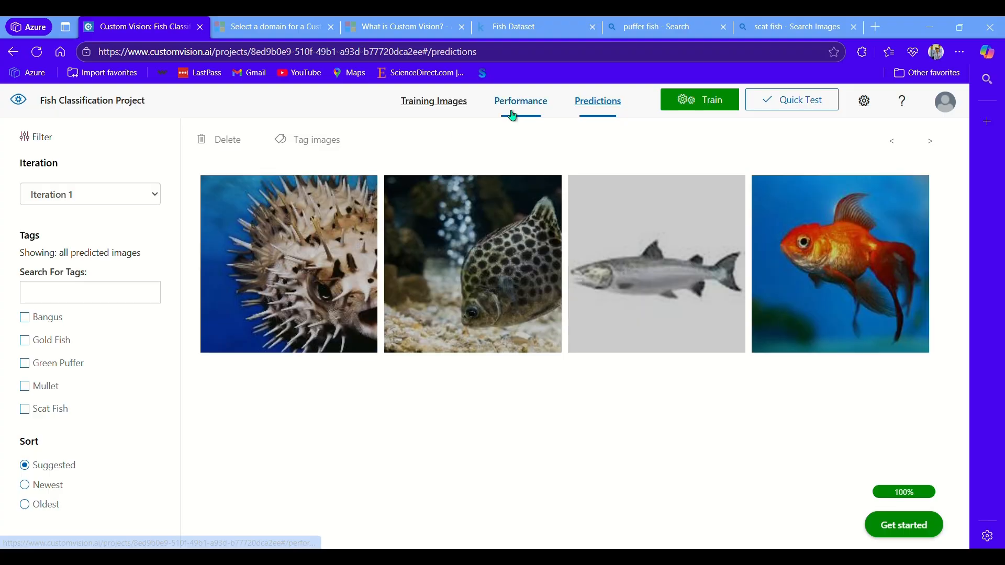
{"action": "left_click", "coordinate": [512, 115]}
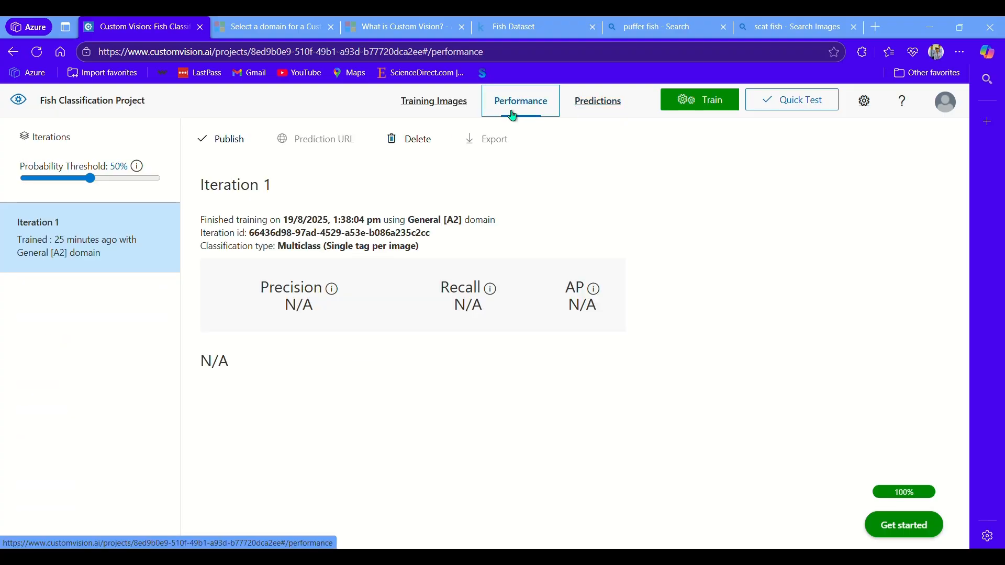
Publish Iteration 1 under the model name "first pub" with the available prediction resource selected.
{"action": "left_click", "coordinate": [231, 149]}
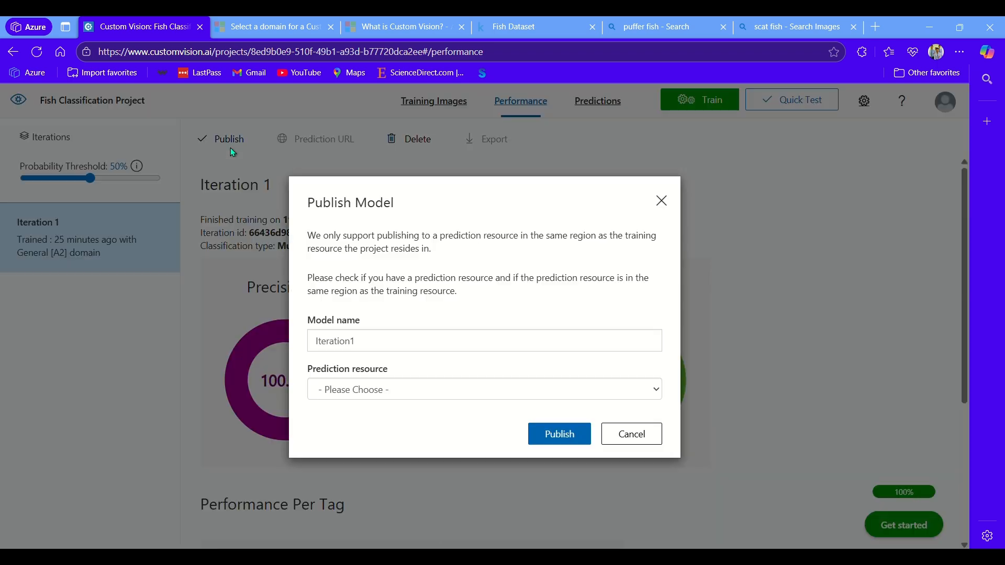
{"action": "left_click", "coordinate": [516, 335]}
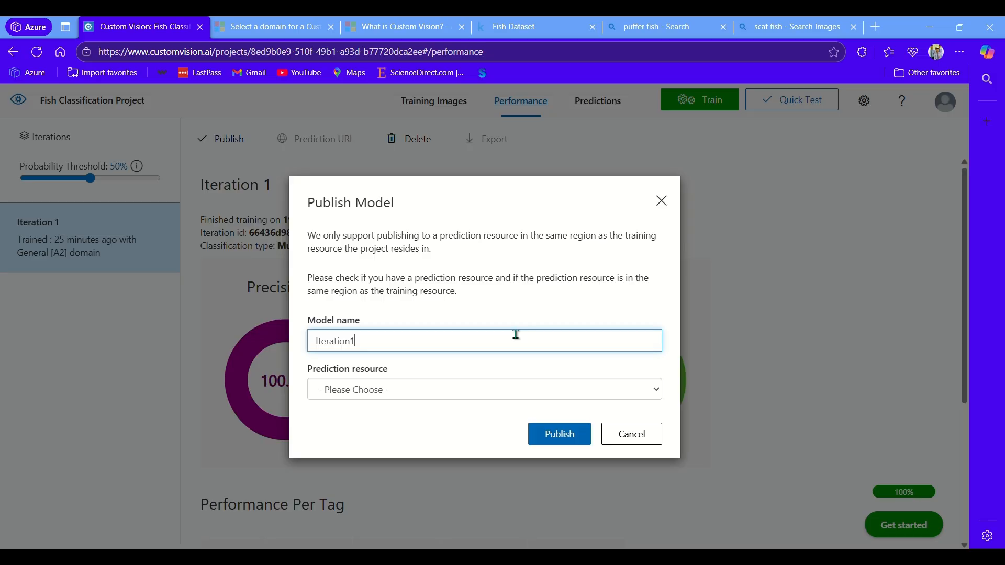
{"action": "key", "text": "ctrl+a"}
{"action": "key", "text": "BackSpace"}
{"action": "type", "text": "first pub"}
{"action": "left_click", "coordinate": [401, 380]}
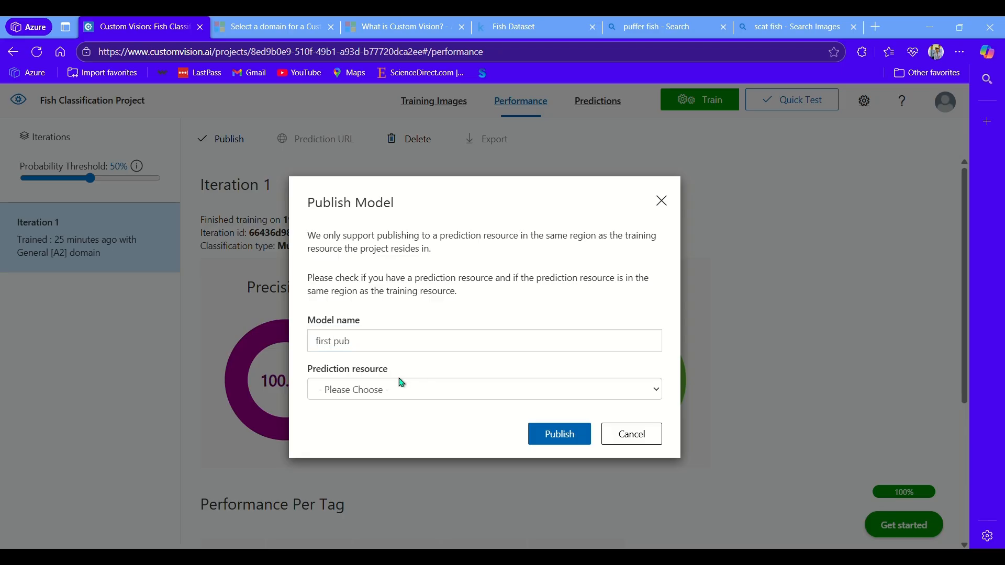
{"action": "left_click", "coordinate": [401, 383]}
{"action": "left_click", "coordinate": [377, 443]}
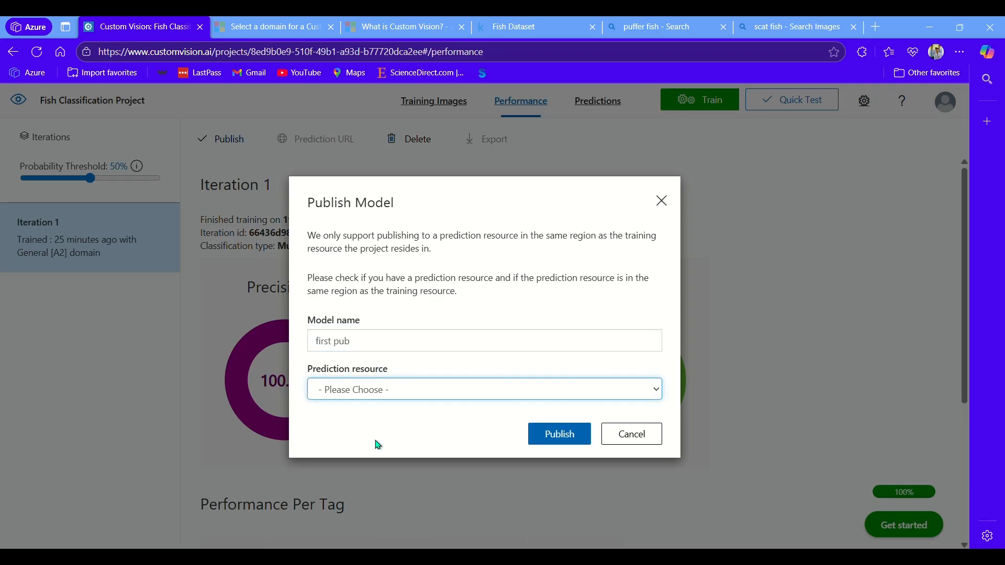
{"action": "left_click", "coordinate": [554, 434]}
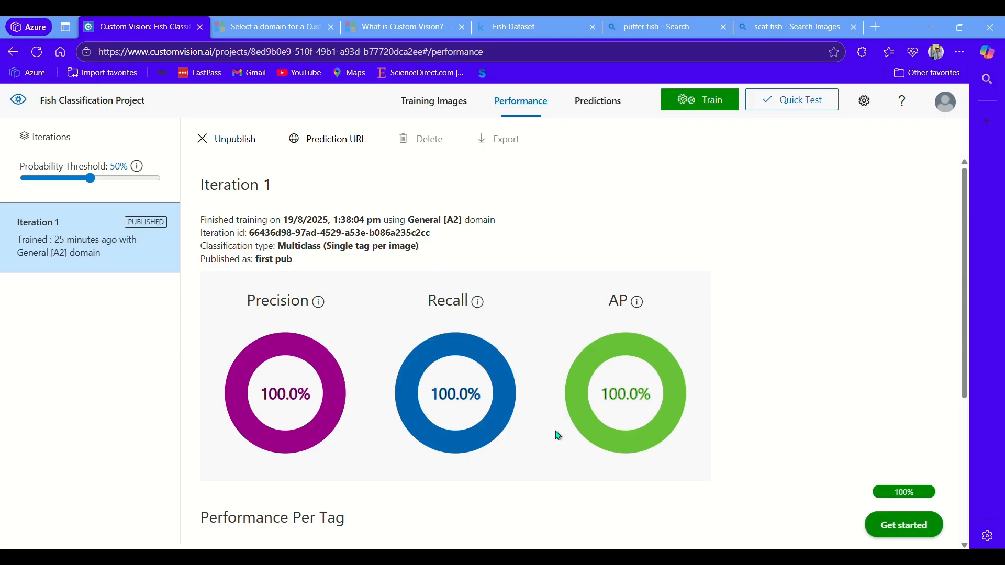
Review the published iteration's per-tag performance table and open the project's stored predictions.
{"action": "scroll", "coordinate": [559, 436], "scroll_direction": "down", "scroll_amount": 5}
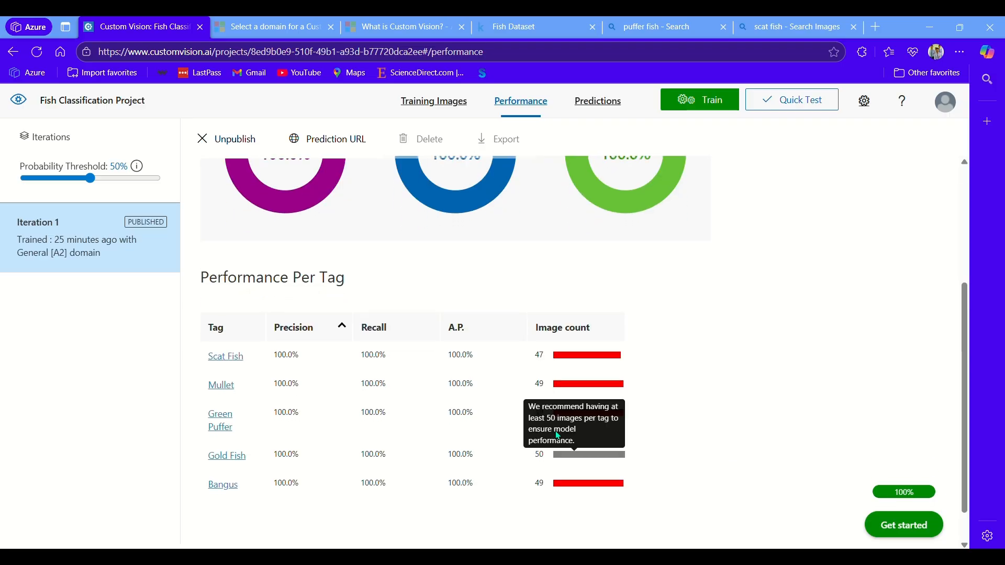
{"action": "scroll", "coordinate": [559, 436], "scroll_direction": "up", "scroll_amount": 5}
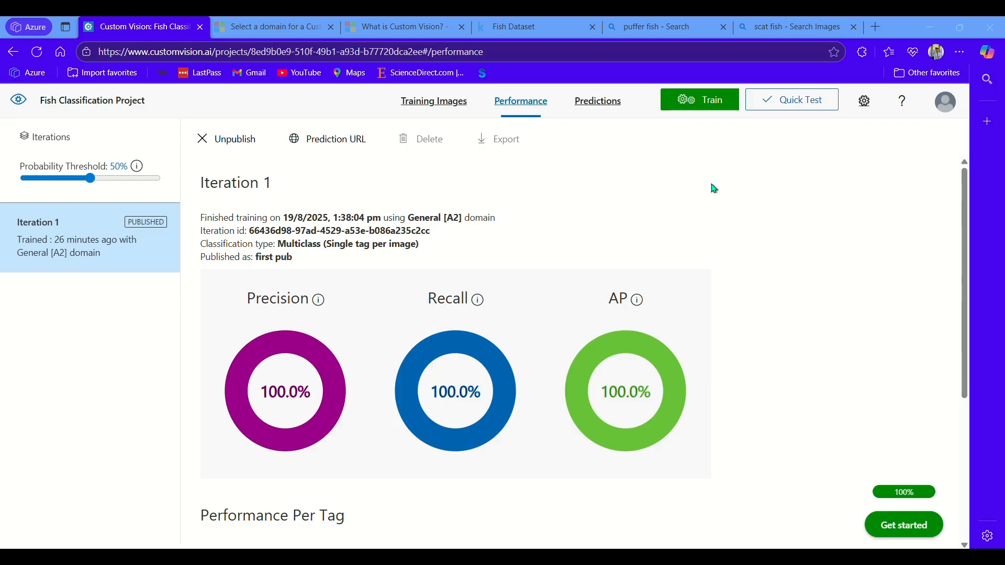
{"action": "left_click", "coordinate": [604, 104]}
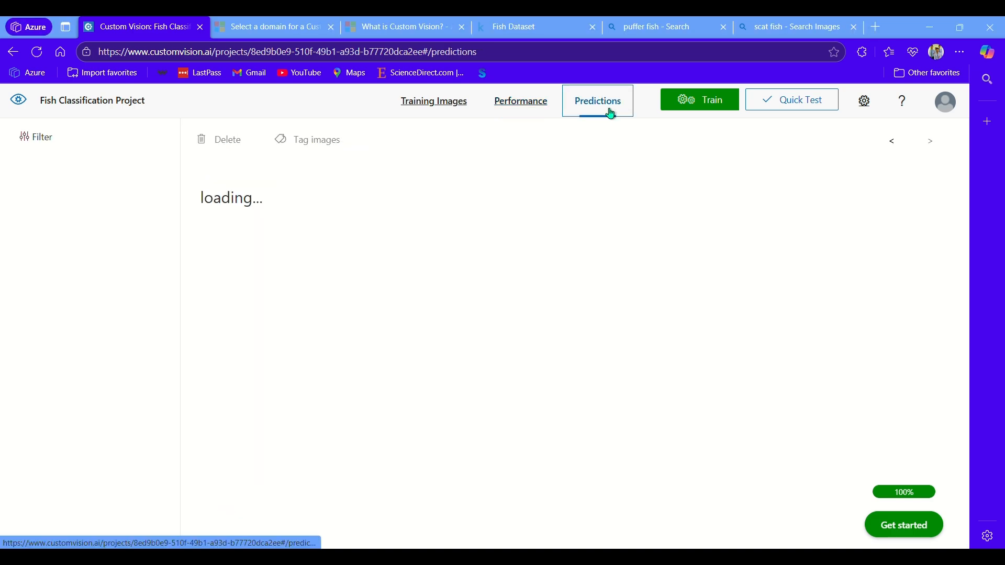